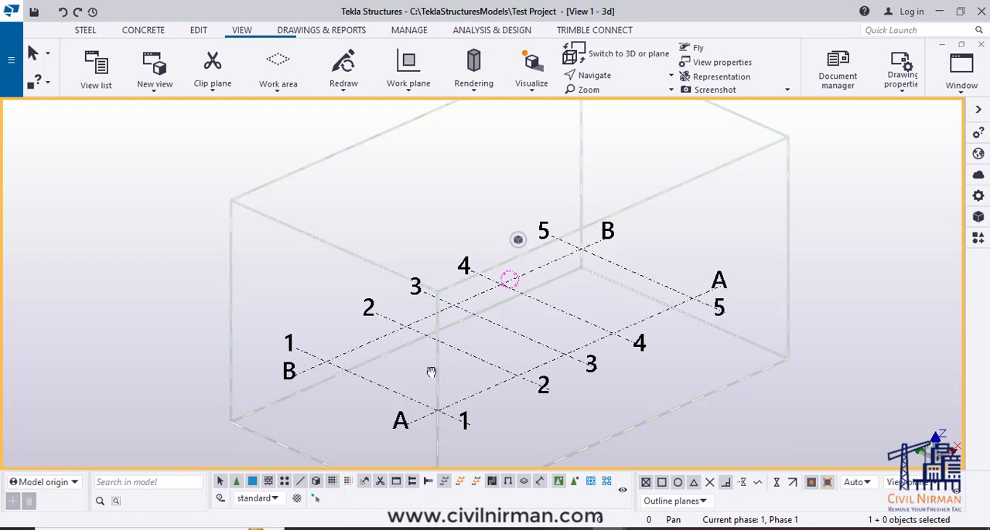
# - Start creating a steel column near the intersection of gridlines 1 and B
pyautogui.moveTo(432, 373); pyautogui.dragTo(420, 373, button='middle')
pyautogui.moveTo(515, 402); pyautogui.dragTo(522, 396, button='middle')
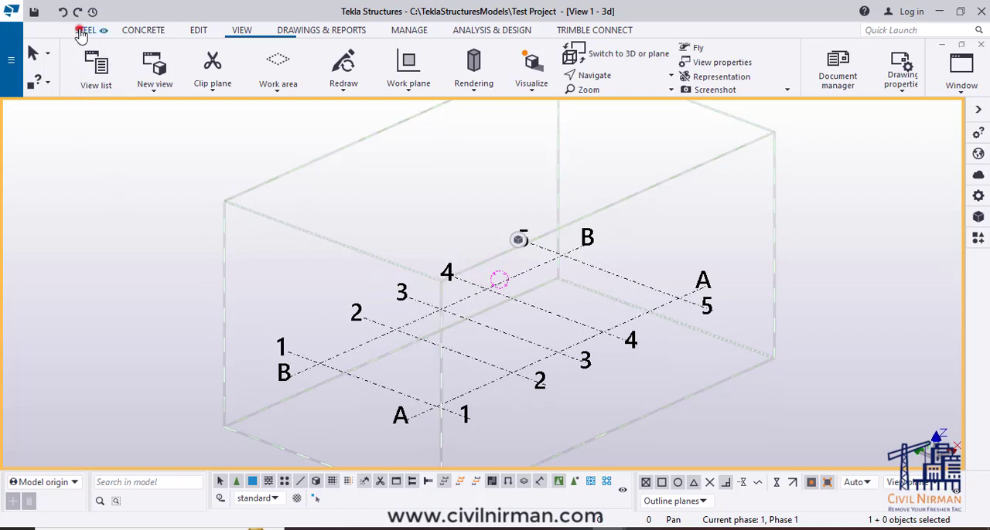
pyautogui.click(80, 31)
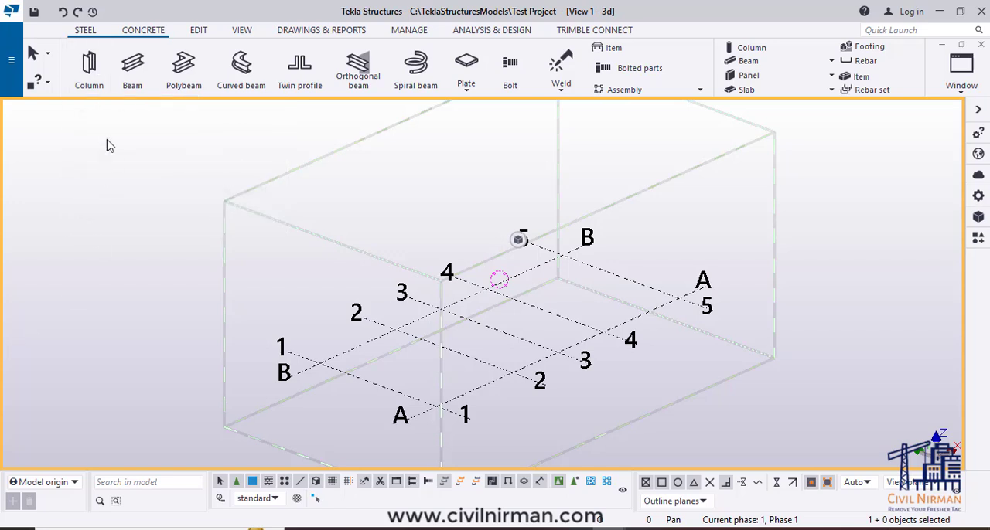
pyautogui.click(88, 64)
pyautogui.click(88, 64)
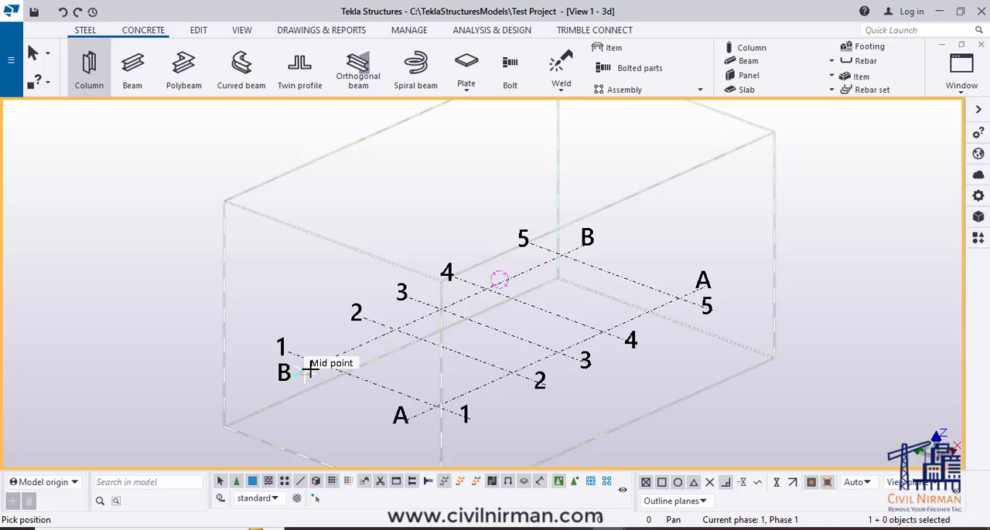
pyautogui.scroll(5, 317, 363)
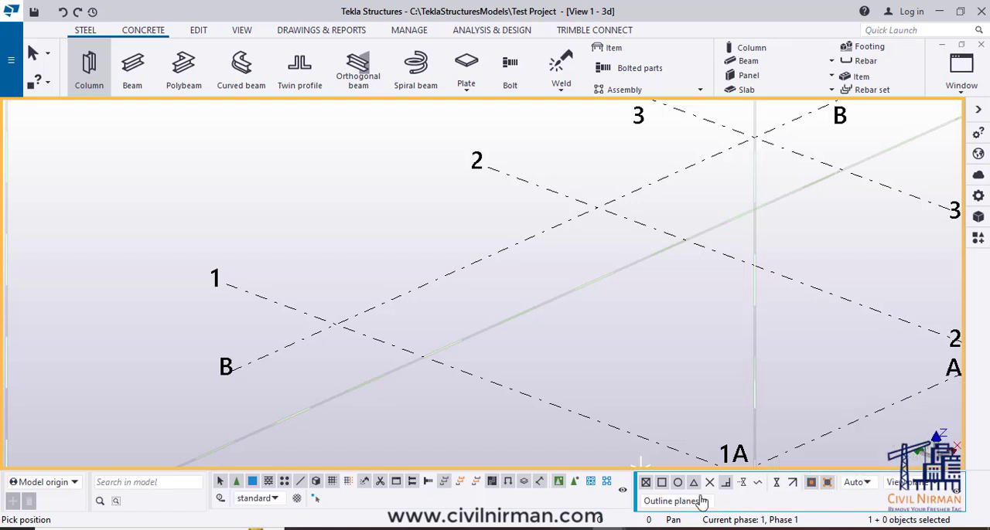
# - Turn the reference-point and geometry-point snap switches off and back on
pyautogui.click(645, 482)
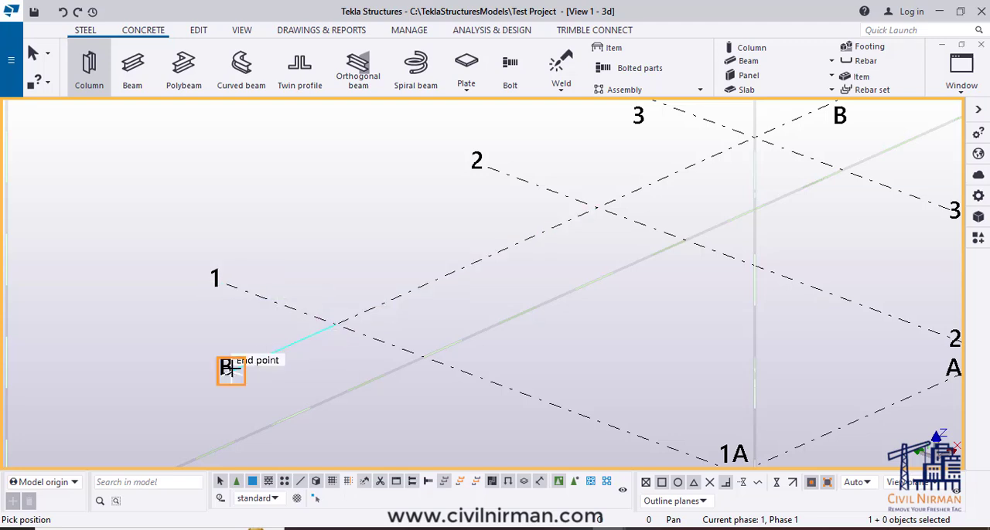
pyautogui.click(663, 483)
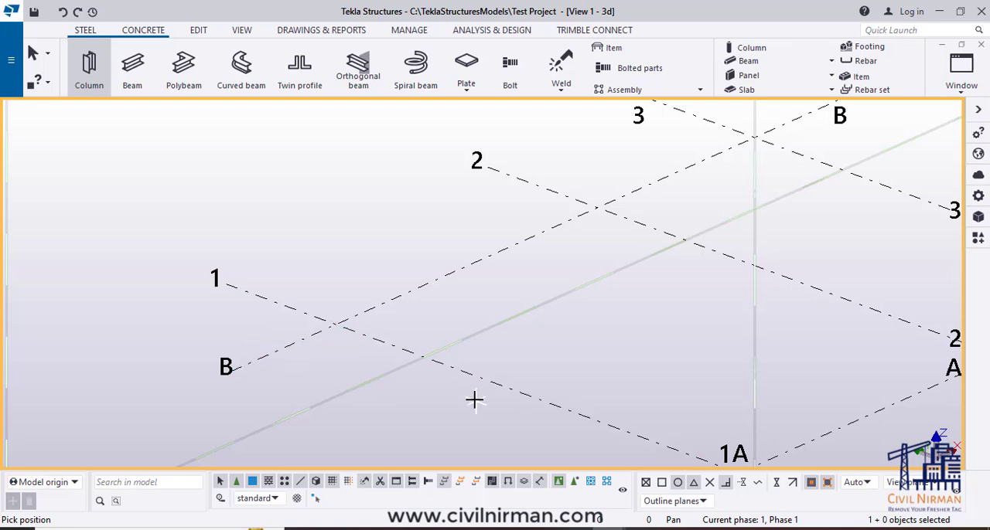
pyautogui.click(662, 484)
pyautogui.click(646, 483)
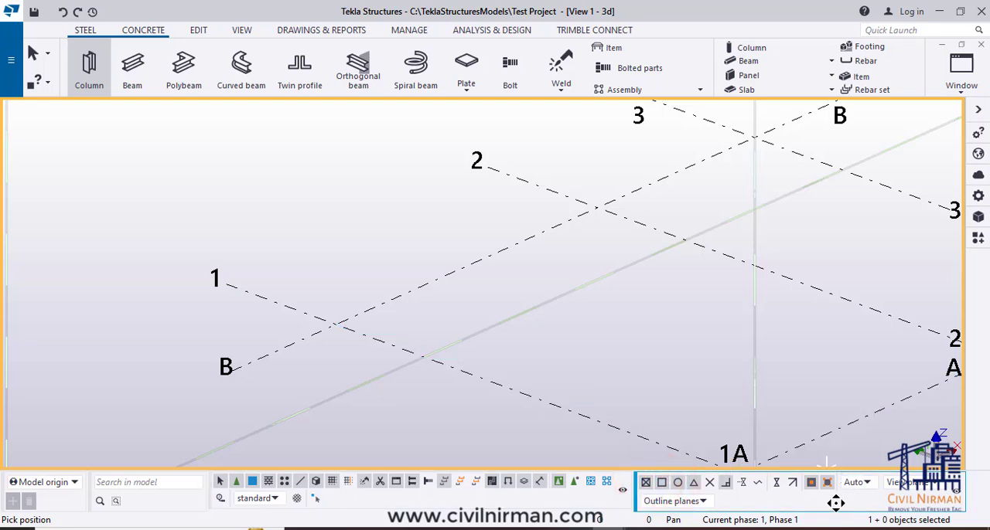
# - Enable free snapping and place a steel column at the intersection of gridlines 1 and B
pyautogui.click(758, 484)
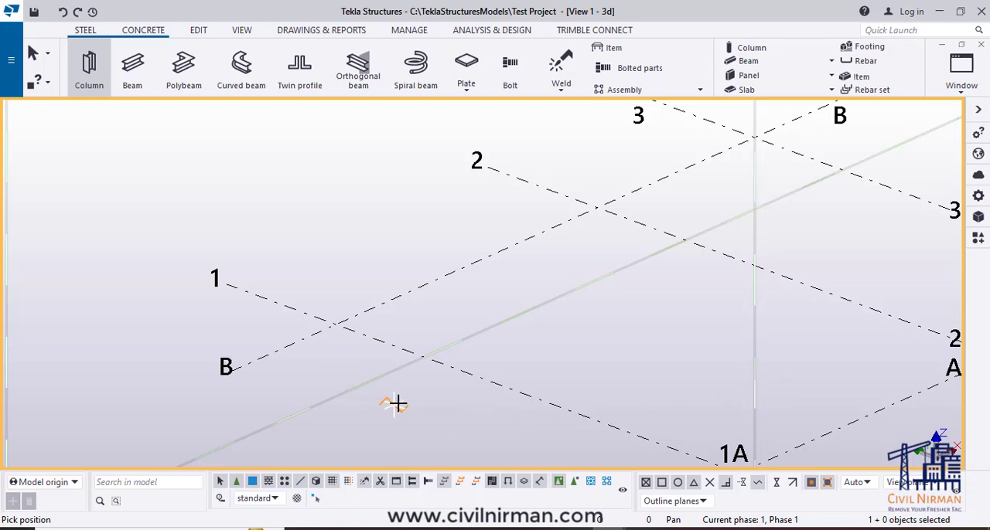
pyautogui.scroll(-3, 406, 397)
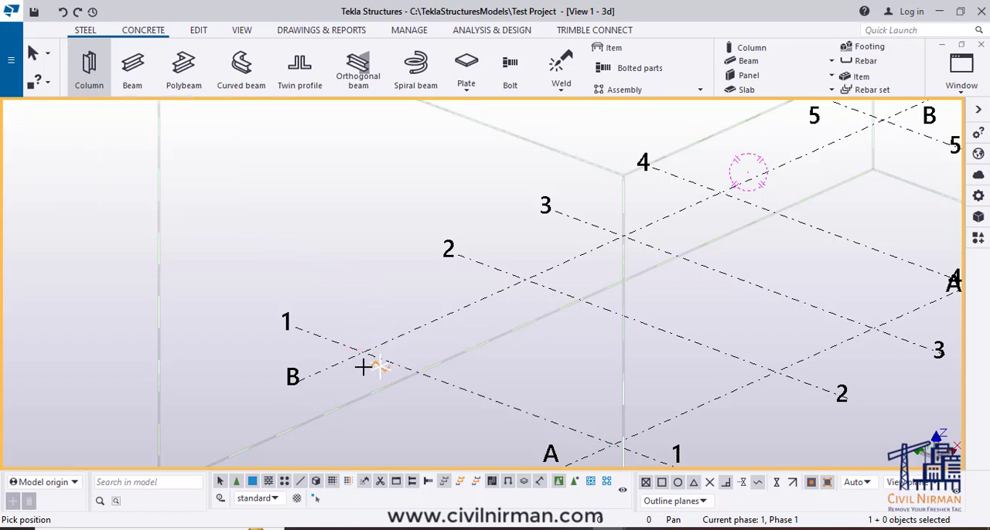
pyautogui.scroll(2, 364, 352)
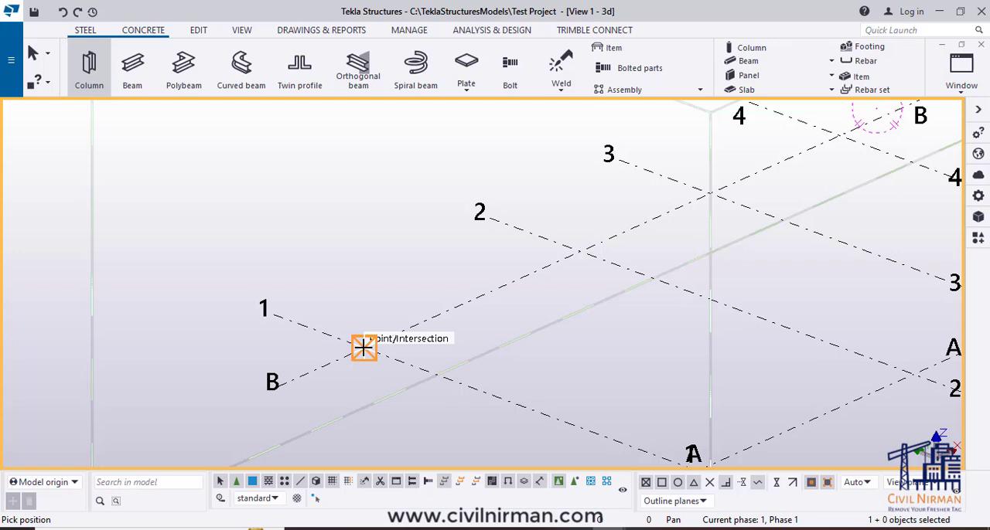
pyautogui.click(364, 348)
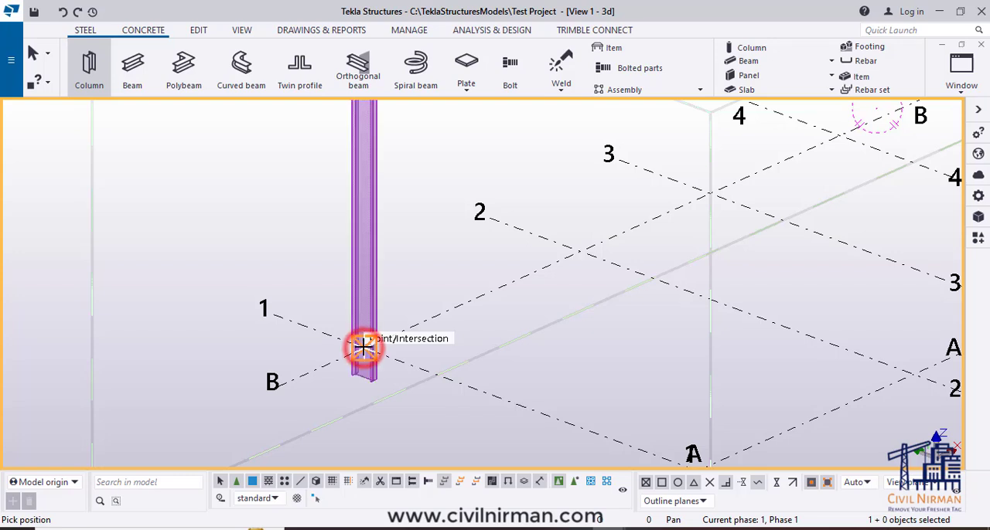
pyautogui.rightClick(415, 192)
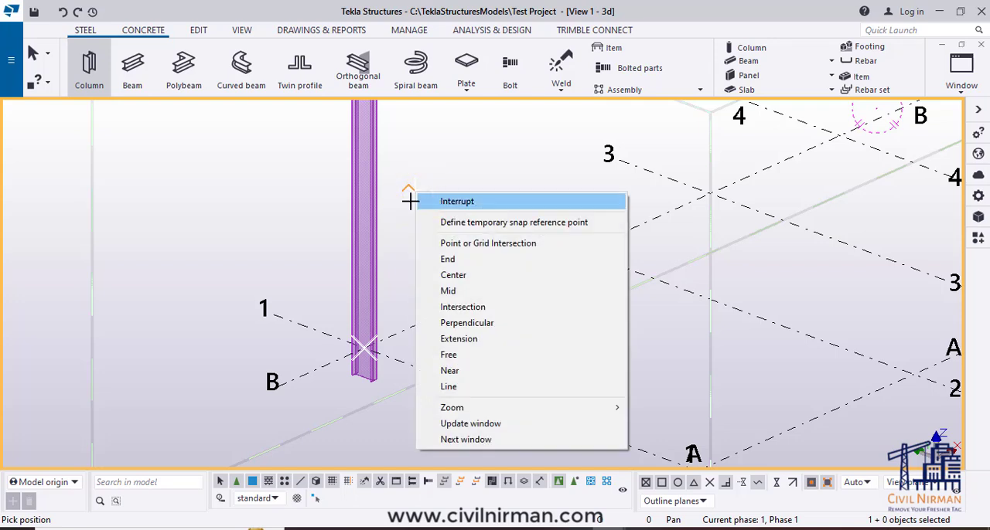
pyautogui.click(383, 203)
pyautogui.press('Escape')
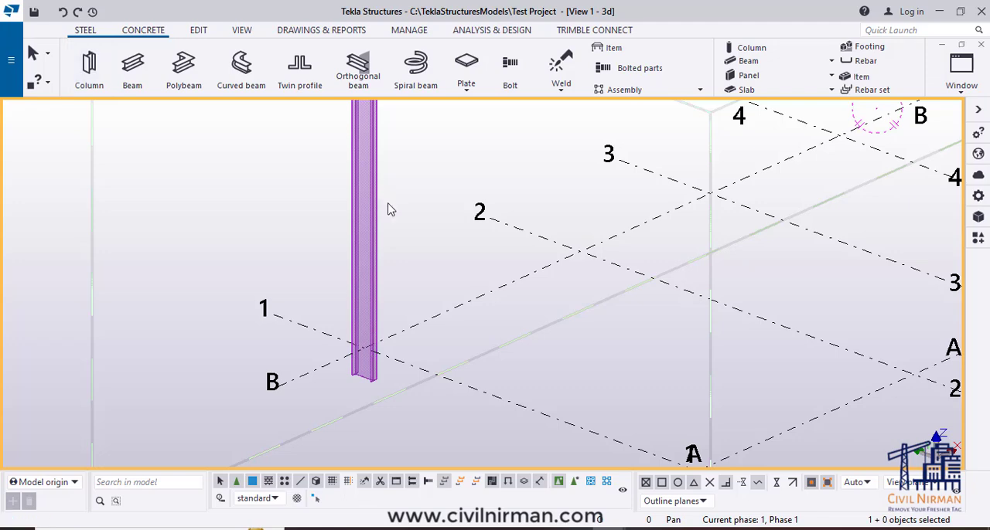
# - Examine the placed steel column and its base around the intersection of gridlines 1 and B
pyautogui.scroll(-5, 425, 309)
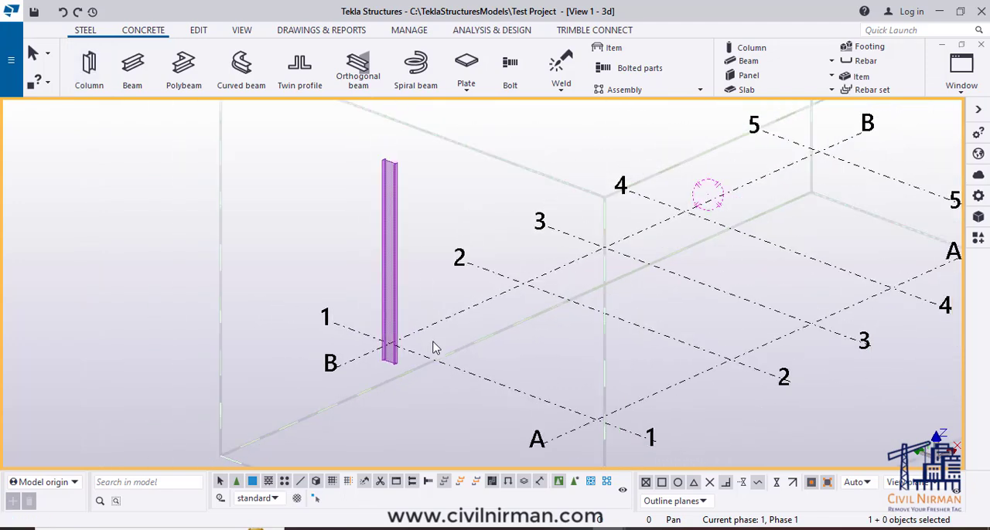
pyautogui.keyDown('ctrl'); pyautogui.moveTo(516, 385); pyautogui.dragTo(531, 404, button='middle'); pyautogui.keyUp('ctrl')
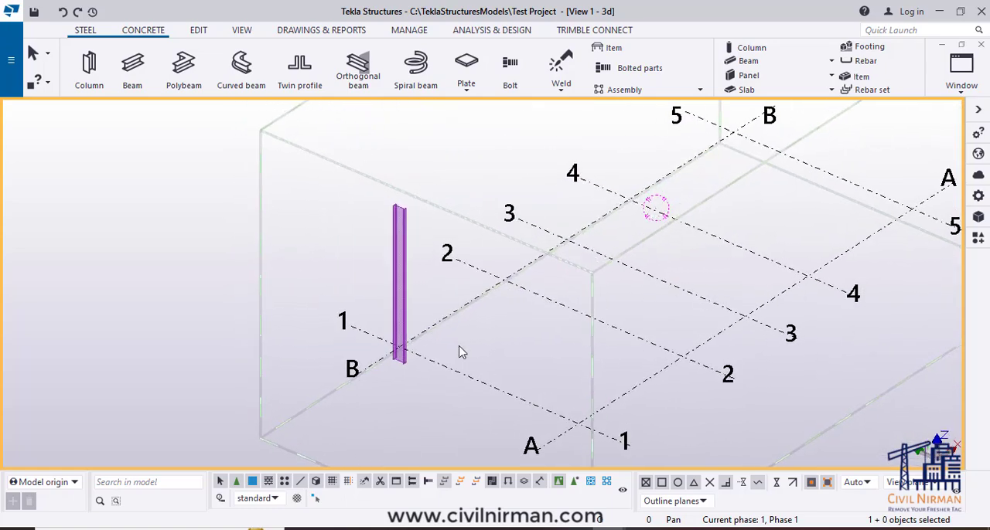
pyautogui.scroll(2, 390, 352)
pyautogui.scroll(3, 429, 372)
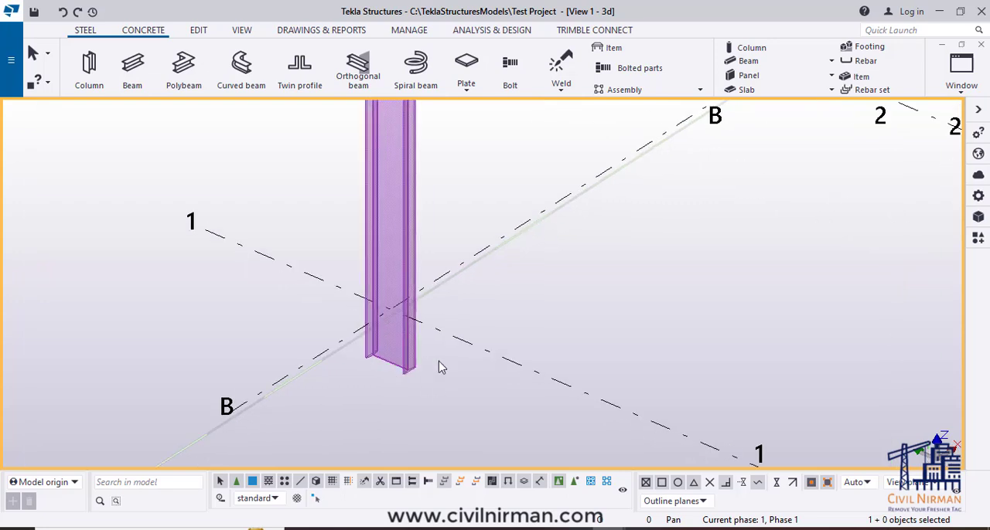
pyautogui.scroll(-4, 430, 383)
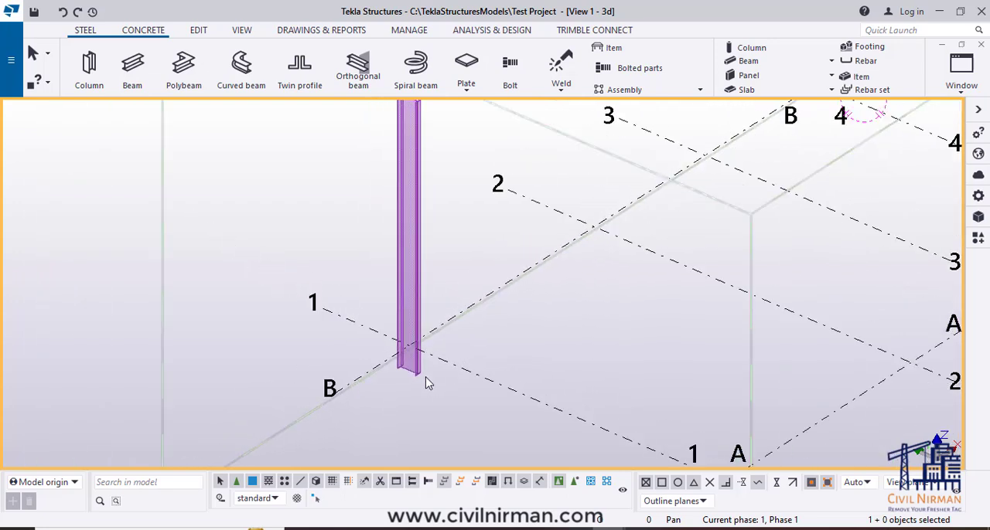
pyautogui.scroll(1, 414, 363)
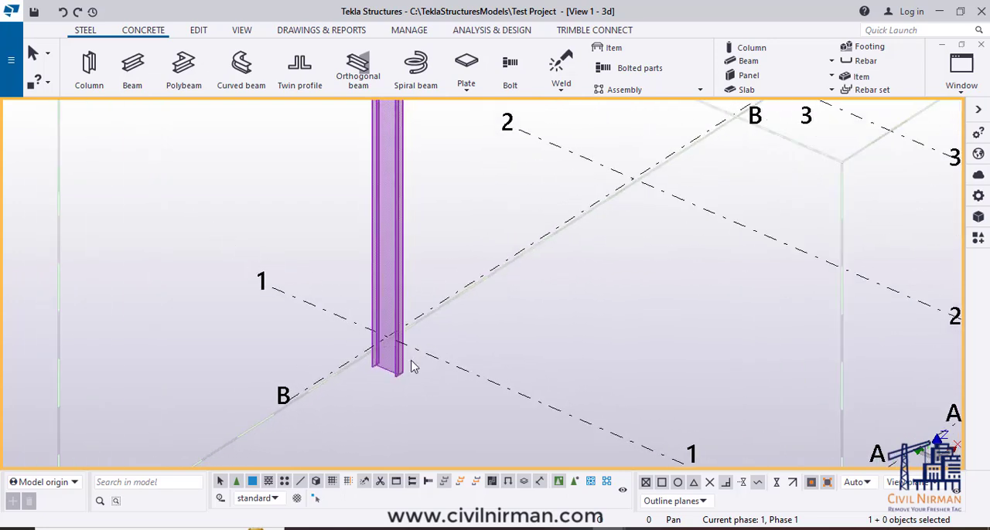
pyautogui.scroll(2, 413, 367)
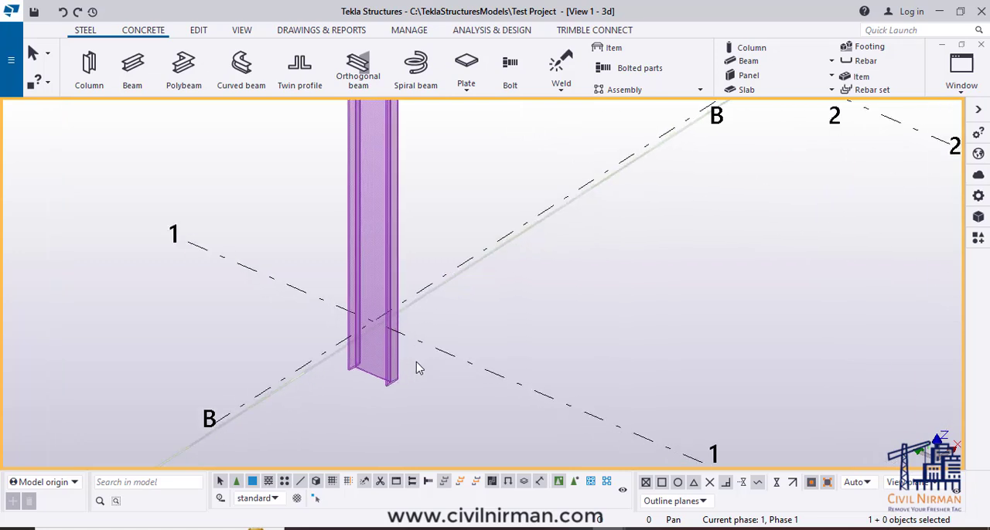
pyautogui.scroll(-2, 416, 368)
pyautogui.scroll(-1, 531, 365)
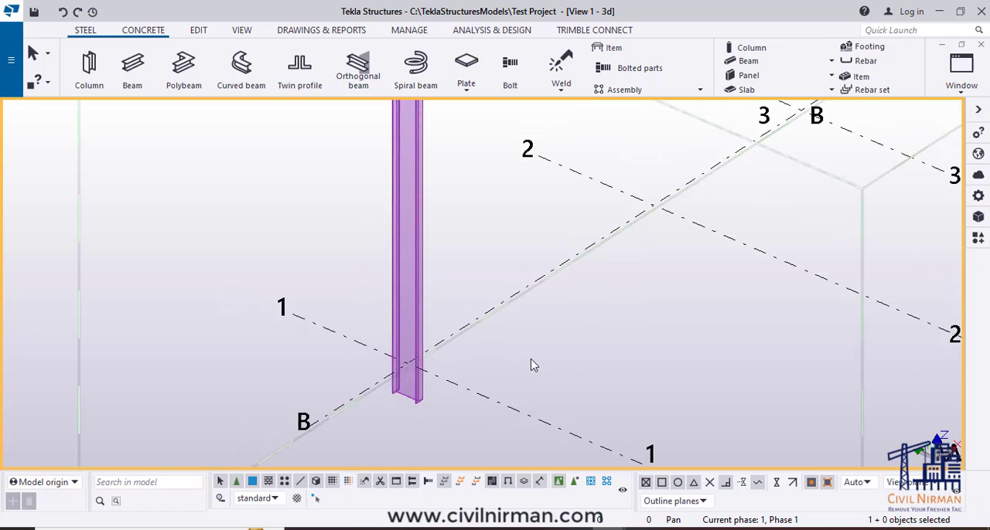
pyautogui.scroll(-1, 531, 365)
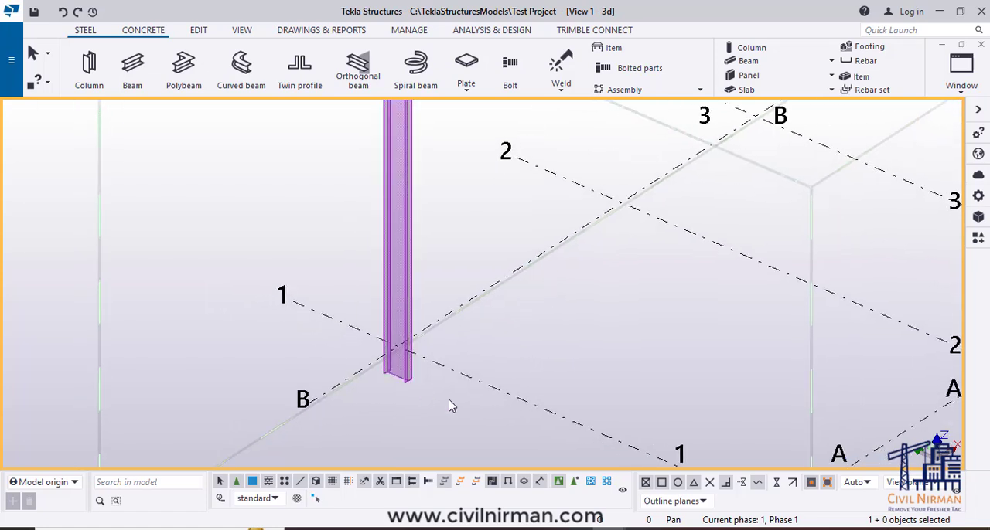
# - Display the model parts as wireframe and return them to shaded wireframe while viewing the column base
pyautogui.hotkey('ctrl', '1')
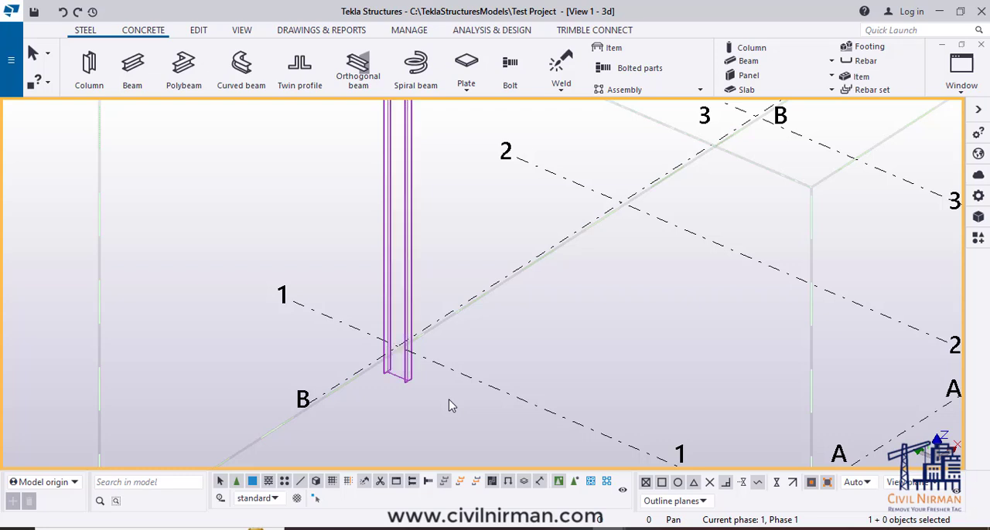
pyautogui.scroll(2, 450, 399)
pyautogui.keyDown('ctrl'); pyautogui.moveTo(396, 378); pyautogui.dragTo(512, 398, button='middle'); pyautogui.keyUp('ctrl')
pyautogui.moveTo(519, 447); pyautogui.dragTo(487, 373, button='middle')
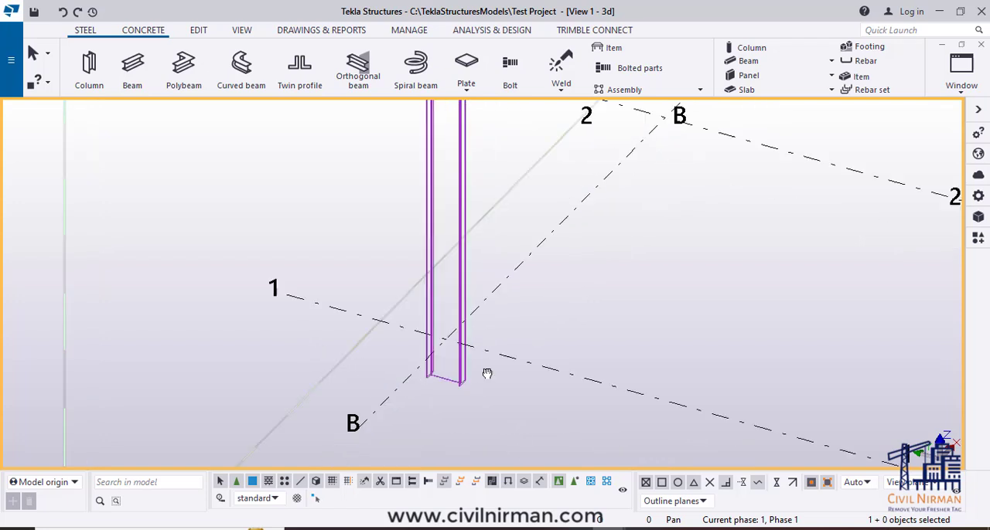
pyautogui.hotkey('ctrl', '2')
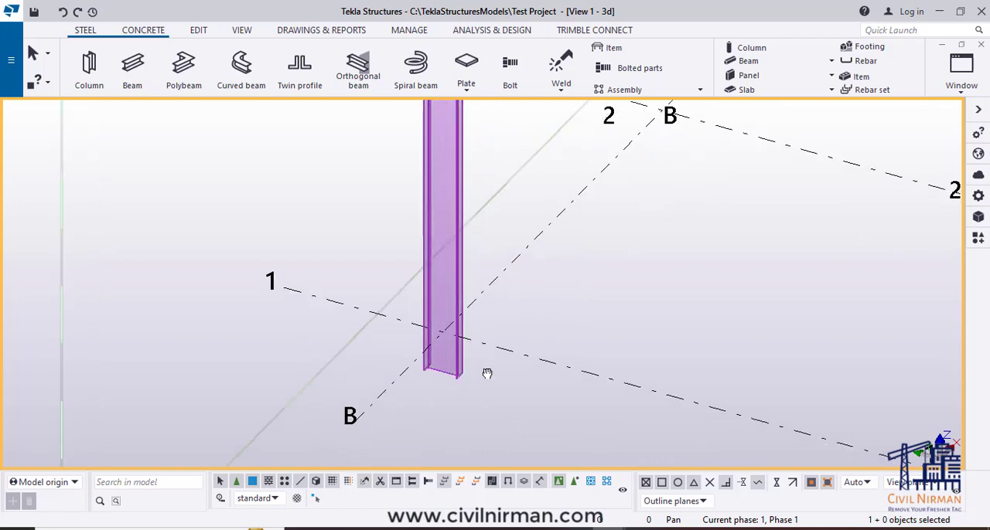
pyautogui.keyDown('ctrl'); pyautogui.moveTo(517, 407); pyautogui.dragTo(499, 423, button='middle'); pyautogui.keyUp('ctrl')
# - Set the view's rotation centre at the base of the column on gridlines 1 and B
pyautogui.press('v')
pyautogui.click(433, 347)
pyautogui.moveTo(455, 387)
pyautogui.keyDown('ctrl'); pyautogui.mouseDown(button='middle')
pyautogui.moveTo(612, 380)
pyautogui.moveTo(459, 404)
pyautogui.mouseUp(button='middle'); pyautogui.keyUp('ctrl')
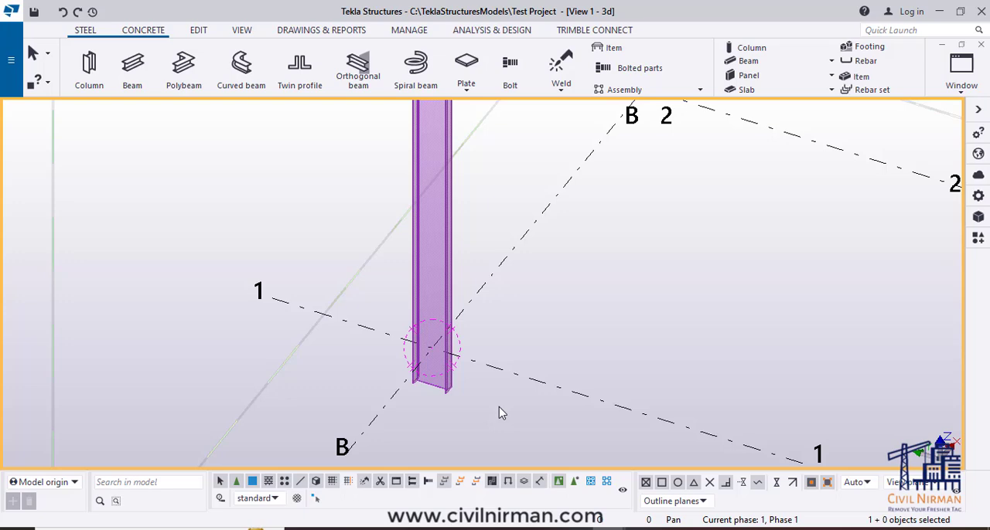
pyautogui.moveTo(432, 413)
pyautogui.keyDown('ctrl'); pyautogui.mouseDown(button='middle')
pyautogui.moveTo(512, 409)
pyautogui.moveTo(608, 338)
pyautogui.moveTo(541, 303)
pyautogui.moveTo(336, 433)
pyautogui.moveTo(285, 446)
pyautogui.moveTo(442, 426)
pyautogui.moveTo(418, 406)
pyautogui.mouseUp(button='middle'); pyautogui.keyUp('ctrl')
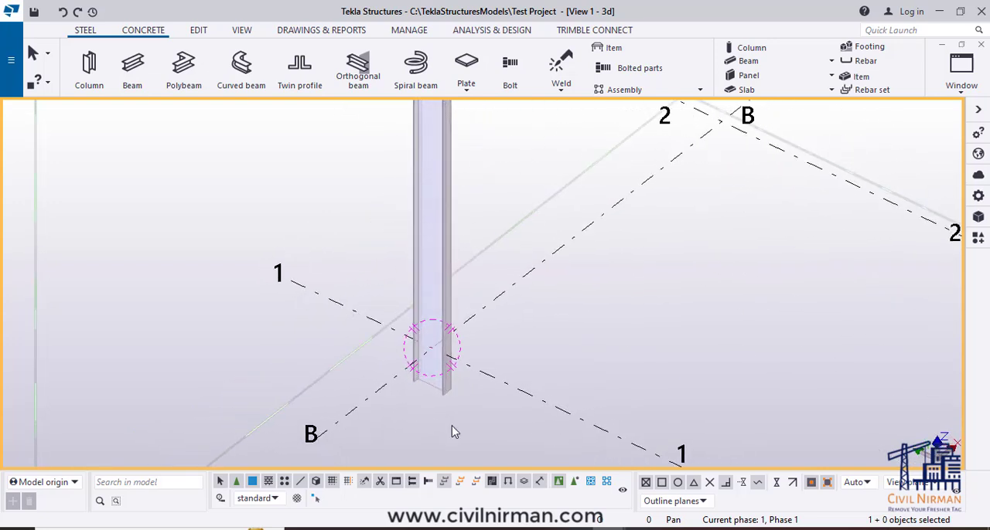
# - Switch the part representation to fully rendered and view the solid column from another angle
pyautogui.hotkey('ctrl', '4')
pyautogui.keyDown('ctrl'); pyautogui.moveTo(465, 411); pyautogui.dragTo(352, 369, button='middle'); pyautogui.keyUp('ctrl')
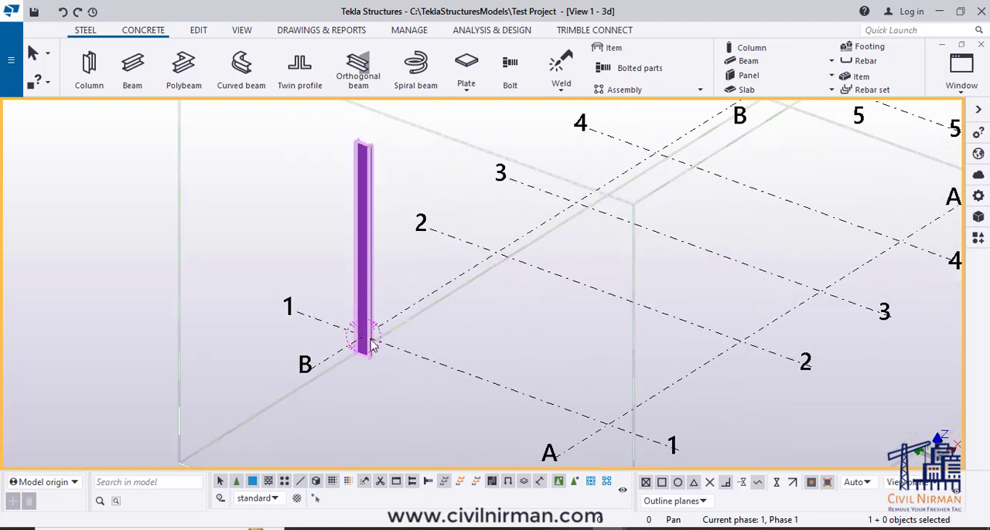
pyautogui.moveTo(399, 386)
pyautogui.keyDown('ctrl'); pyautogui.mouseDown(button='middle')
pyautogui.moveTo(382, 363)
pyautogui.moveTo(406, 397)
pyautogui.mouseUp(button='middle'); pyautogui.keyUp('ctrl')
pyautogui.scroll(2, 380, 391)
pyautogui.scroll(2, 381, 397)
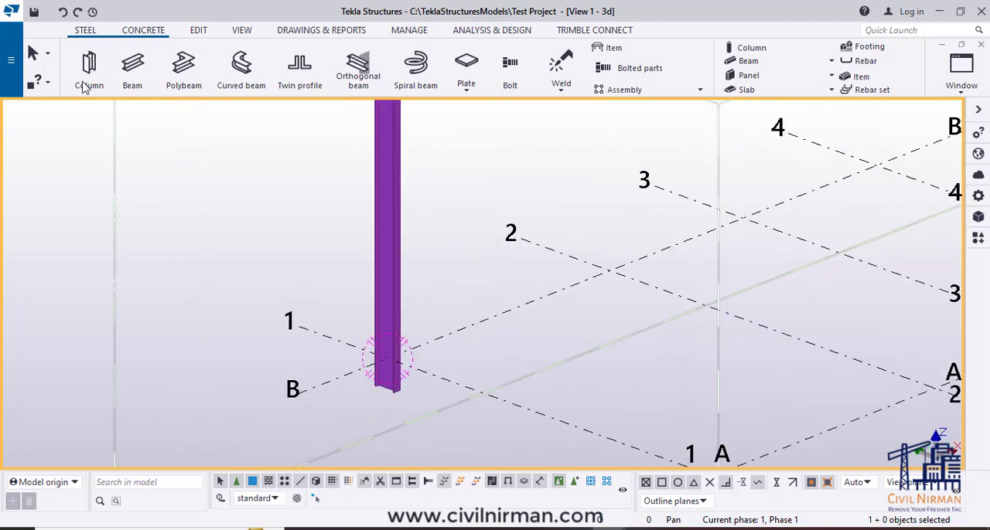
# - Open the properties of the steel column at gridlines 1 and B
pyautogui.click(397, 389)
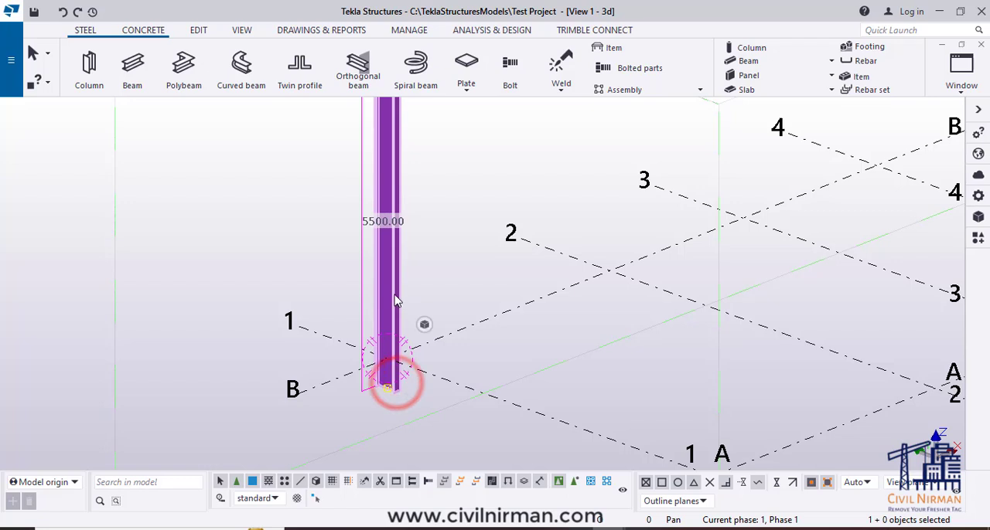
pyautogui.doubleClick(395, 300)
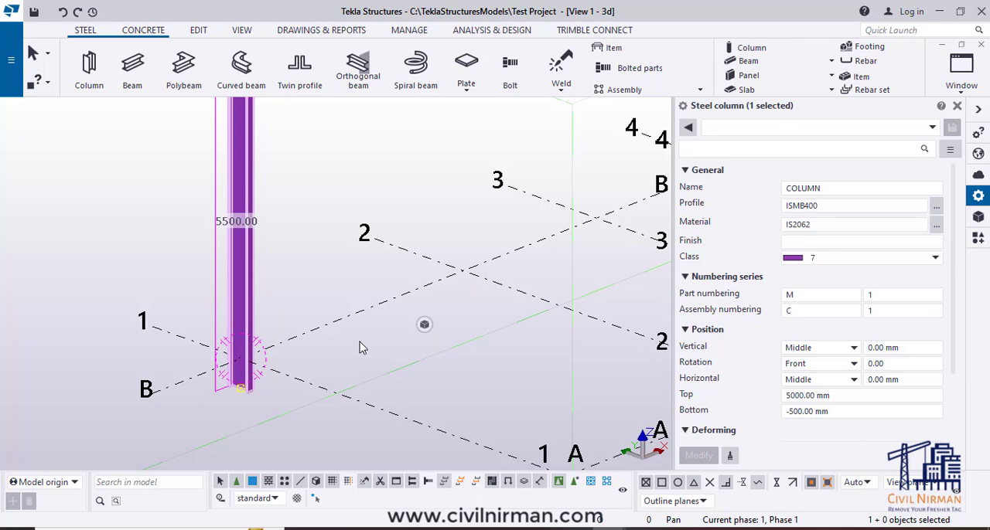
# - Examine the selected column's height and its base level relative to the grid plane
pyautogui.scroll(-2, 371, 346)
pyautogui.keyDown('ctrl'); pyautogui.moveTo(347, 343); pyautogui.dragTo(367, 329, button='middle'); pyautogui.keyUp('ctrl')
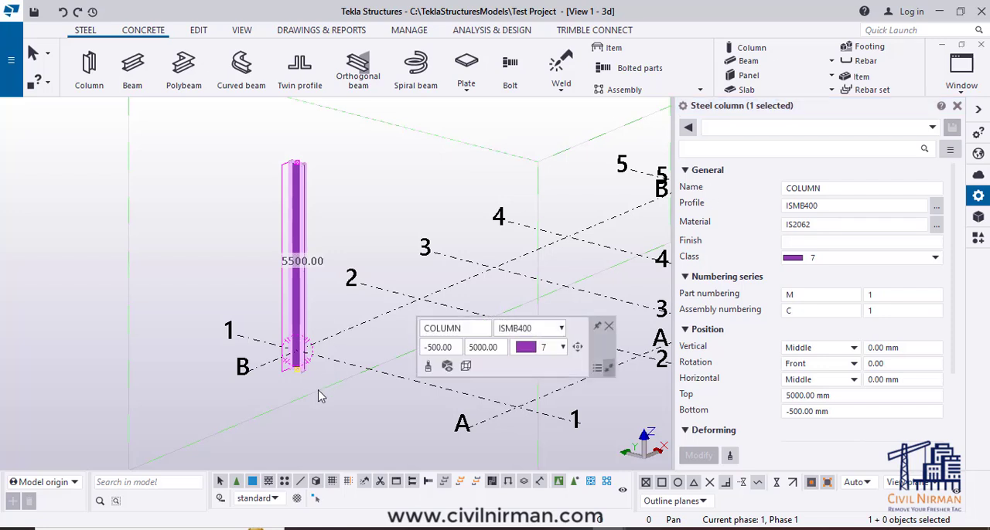
pyautogui.moveTo(338, 372); pyautogui.dragTo(328, 353, button='middle')
pyautogui.moveTo(609, 349); pyautogui.dragTo(692, 66)
pyautogui.click(700, 60)
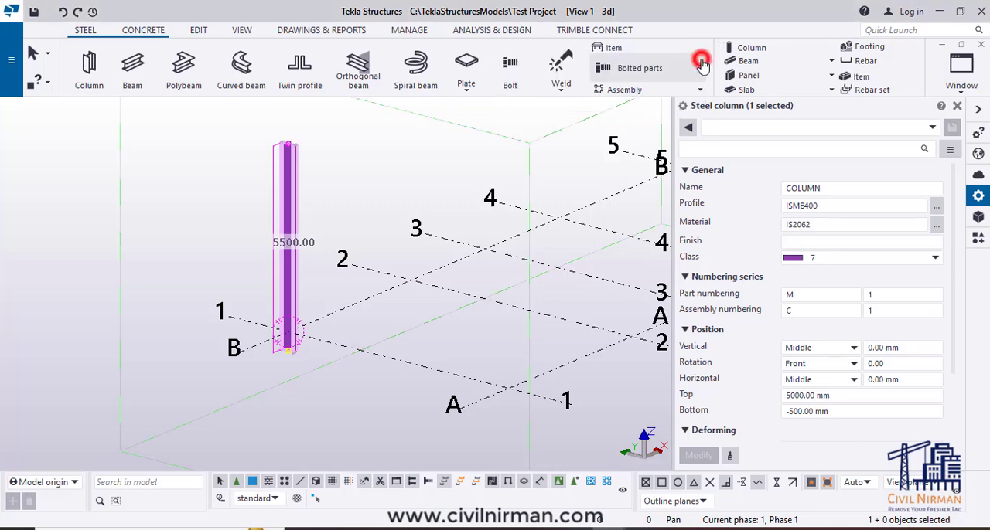
pyautogui.scroll(3, 302, 346)
pyautogui.scroll(1, 301, 343)
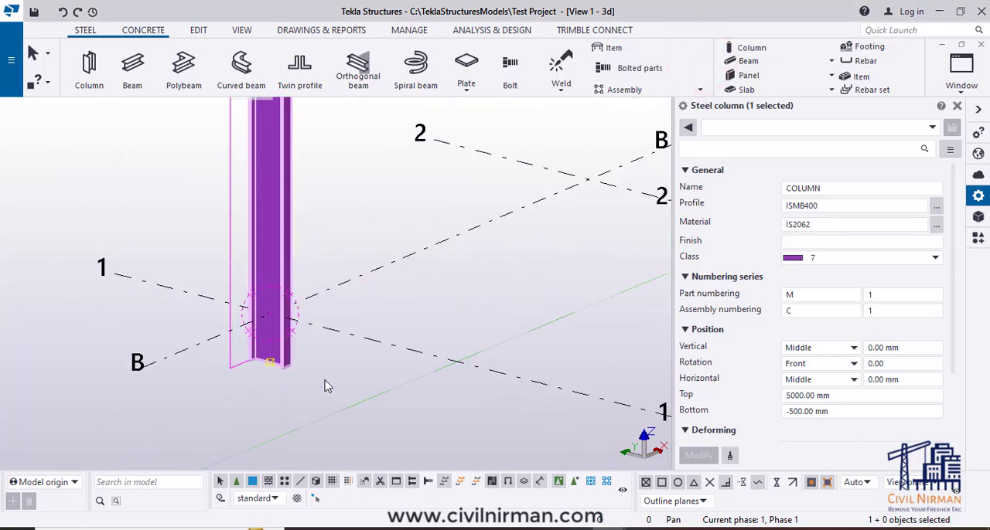
pyautogui.keyDown('ctrl'); pyautogui.moveTo(325, 380); pyautogui.dragTo(319, 340, button='middle'); pyautogui.keyUp('ctrl')
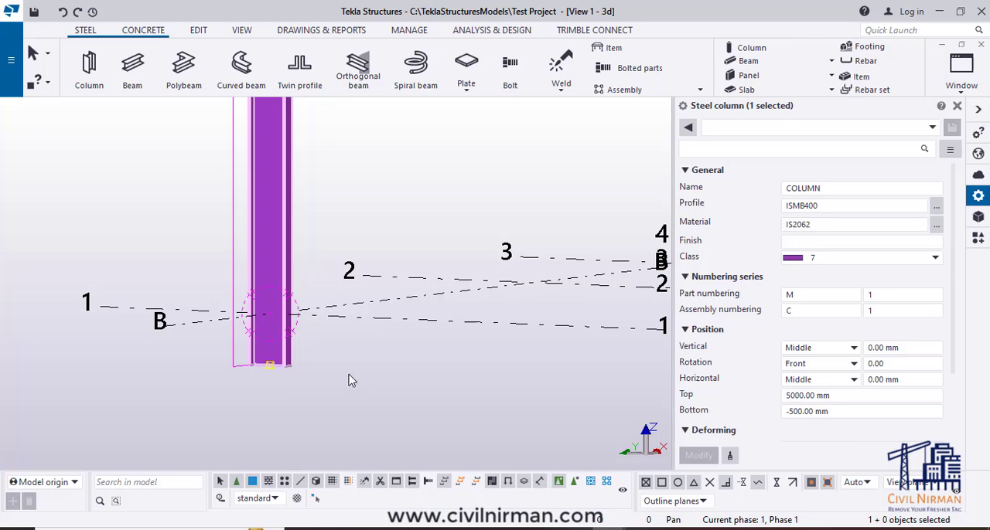
pyautogui.moveTo(348, 380)
pyautogui.keyDown('ctrl'); pyautogui.mouseDown(button='middle')
pyautogui.moveTo(327, 409)
pyautogui.moveTo(336, 416)
pyautogui.moveTo(339, 375)
pyautogui.mouseUp(button='middle'); pyautogui.keyUp('ctrl')
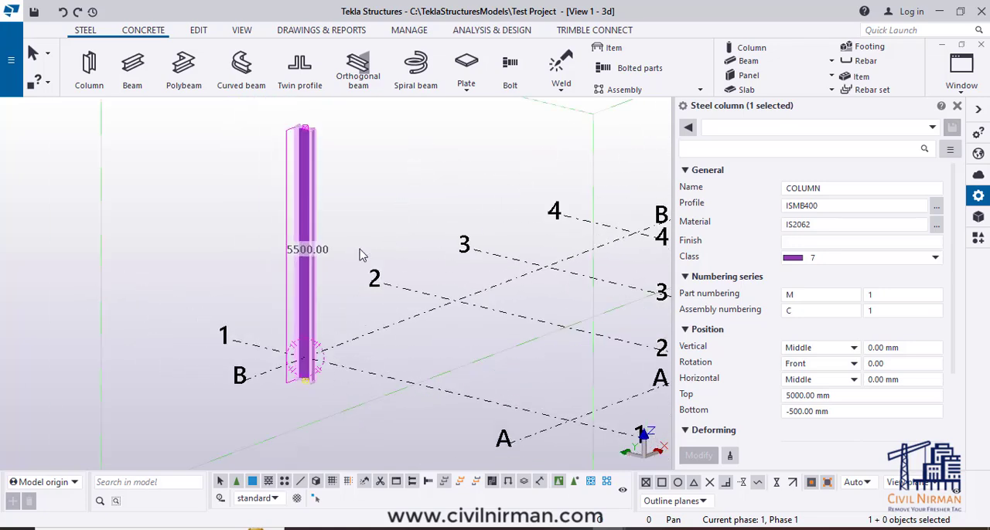
# - Open the rectangular grid's properties, review its X, Y and Z coordinates, and close the properties
pyautogui.moveTo(360, 255); pyautogui.dragTo(377, 346, button='middle')
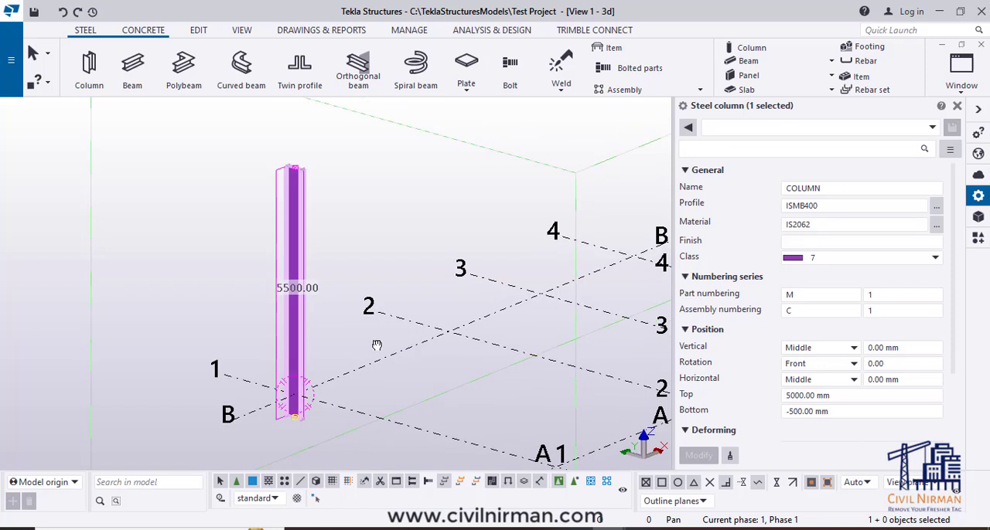
pyautogui.click(386, 368)
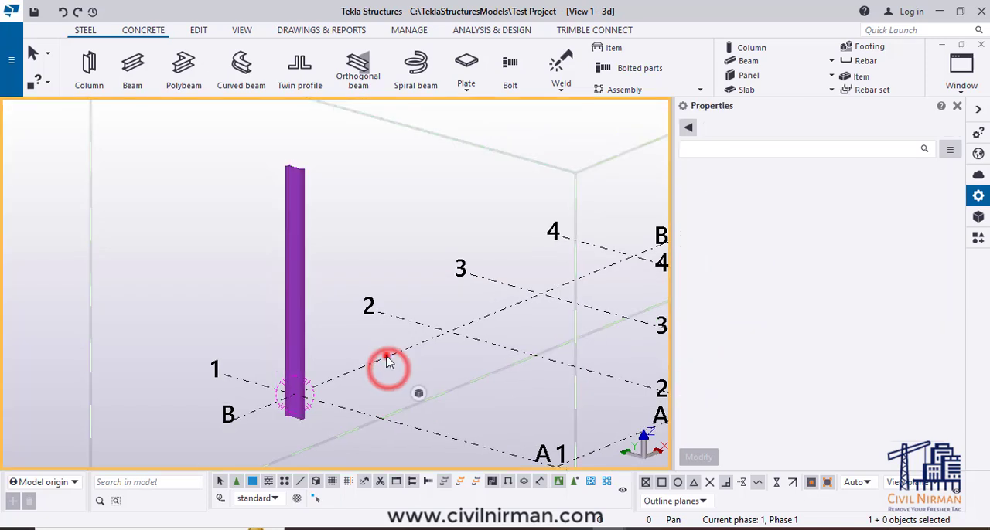
pyautogui.click(388, 357)
pyautogui.click(808, 223)
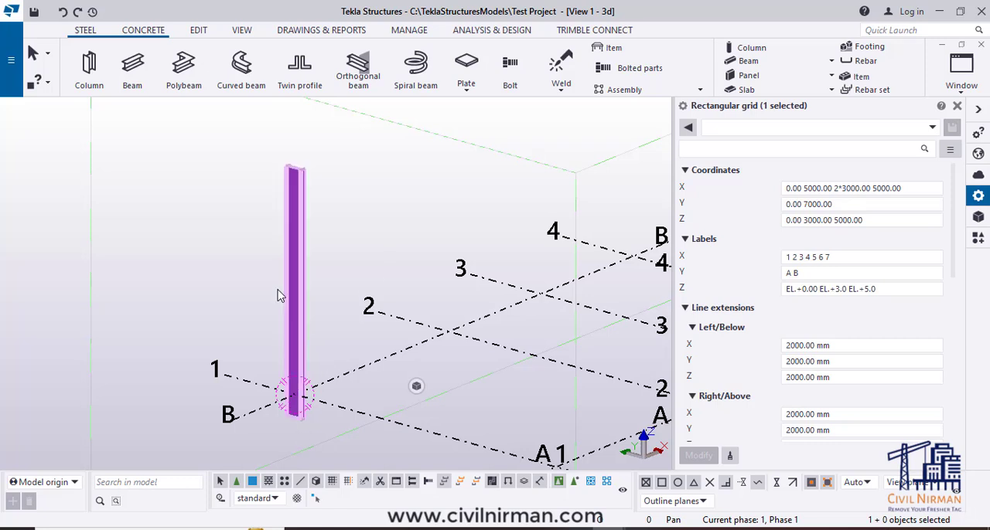
pyautogui.click(956, 108)
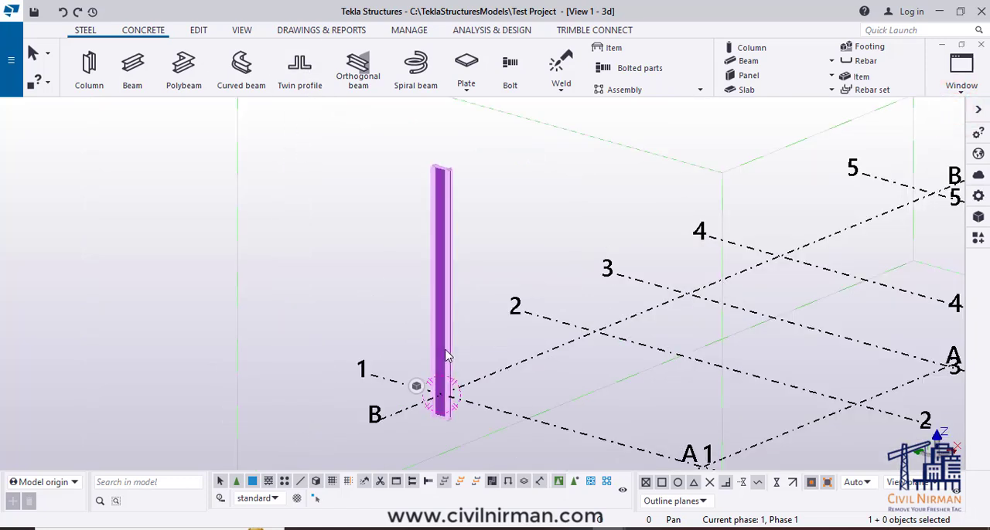
# - Open the steel column's properties again and inspect its bottom end against gridlines 1 and B
pyautogui.click(445, 352)
pyautogui.doubleClick(445, 352)
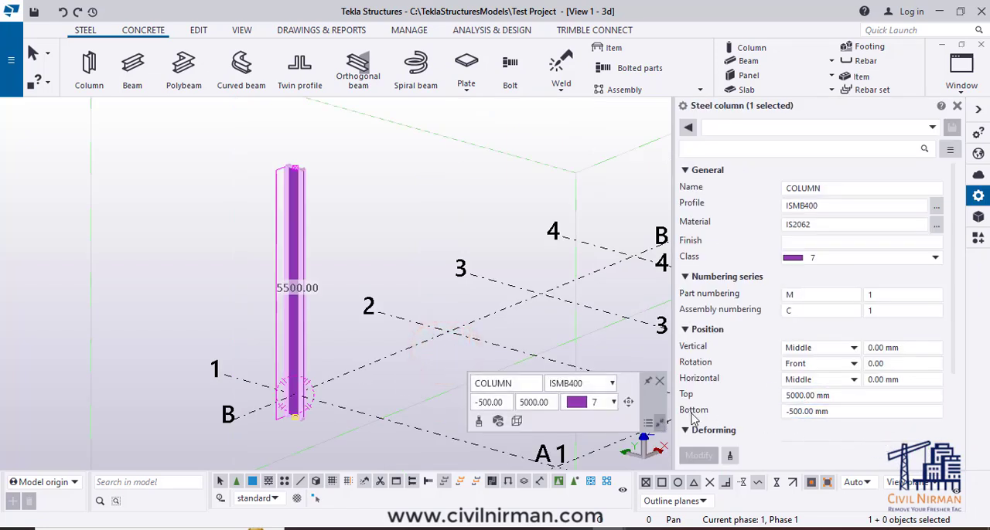
pyautogui.click(836, 413)
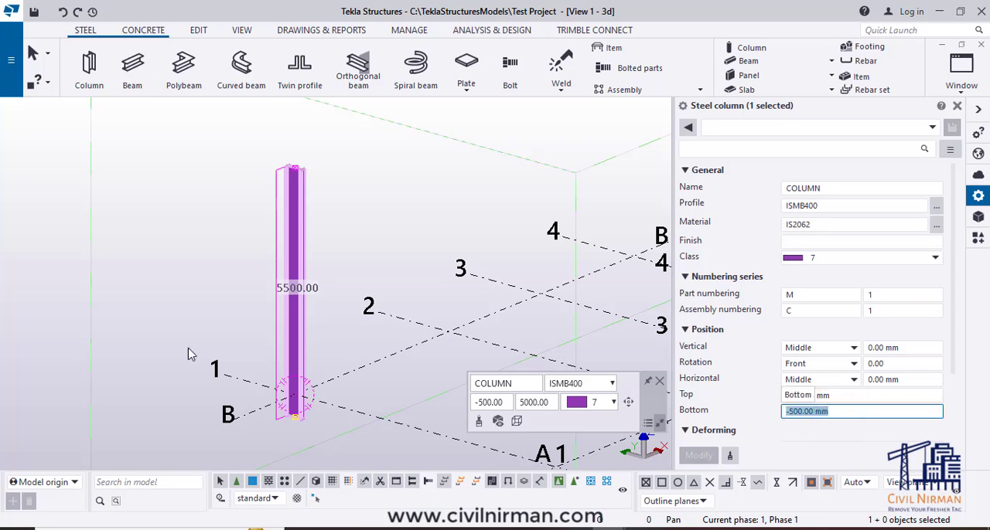
pyautogui.scroll(5, 313, 416)
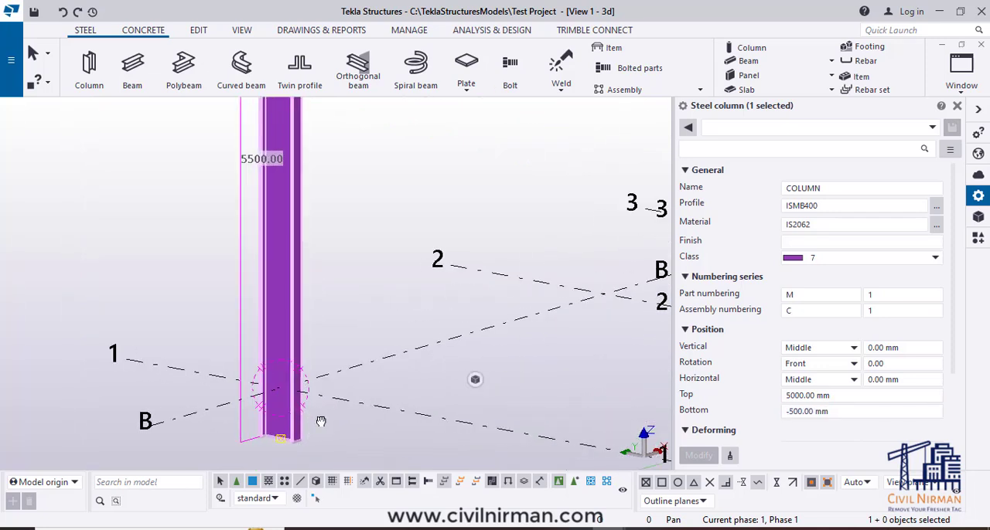
pyautogui.moveTo(321, 430); pyautogui.dragTo(353, 362, button='middle')
pyautogui.scroll(2, 297, 337)
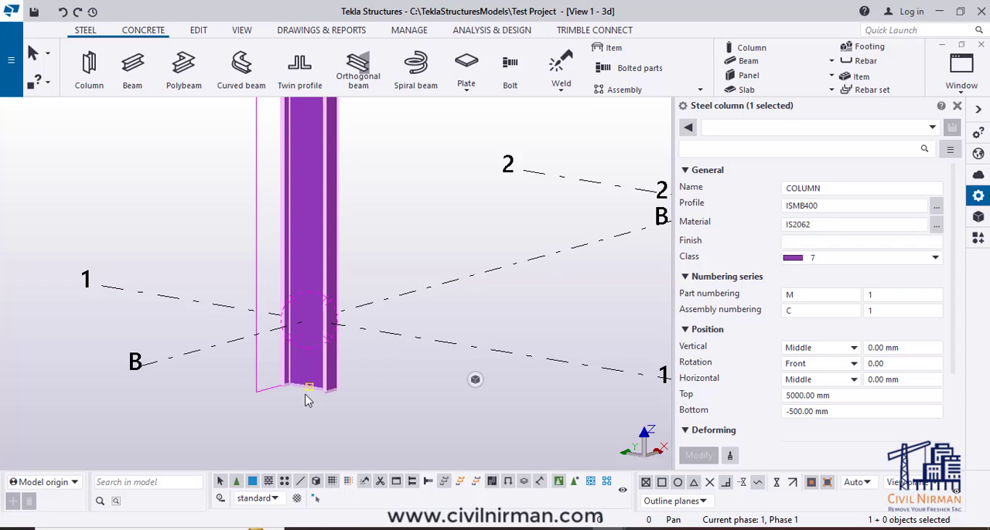
# - Set the column's bottom level to 500 mm, apply the change and view the base from another angle
pyautogui.click(791, 415)
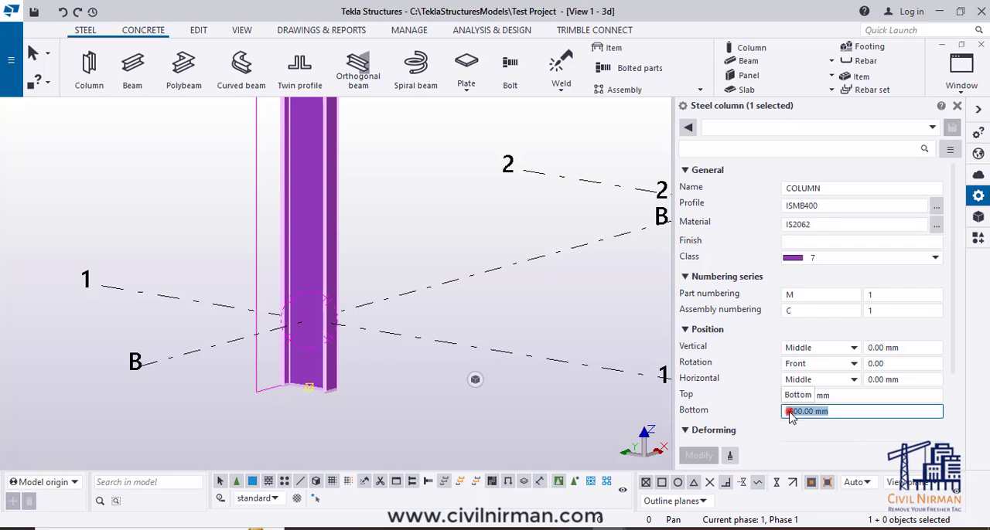
pyautogui.click(789, 415)
pyautogui.press('BackSpace')
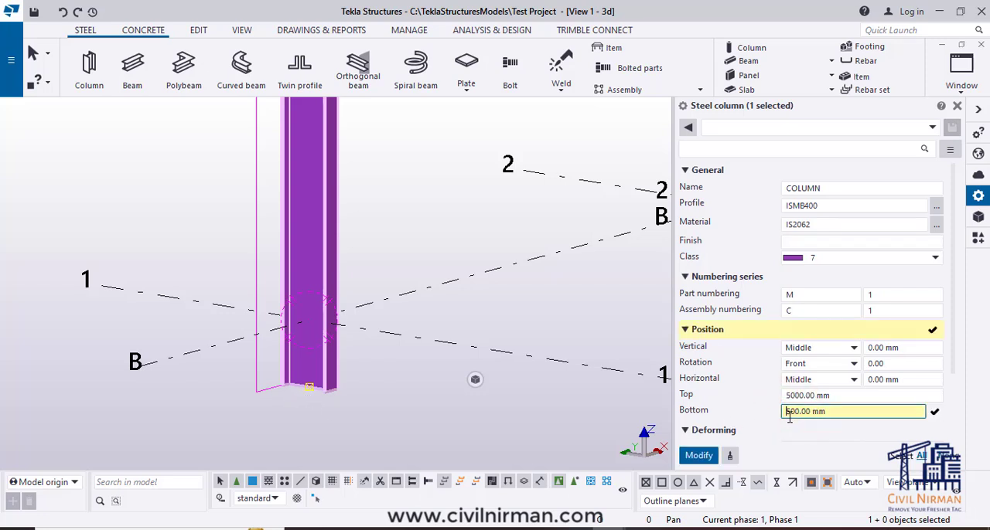
pyautogui.click(699, 456)
pyautogui.keyDown('ctrl'); pyautogui.moveTo(456, 422); pyautogui.dragTo(415, 408, button='middle'); pyautogui.keyUp('ctrl')
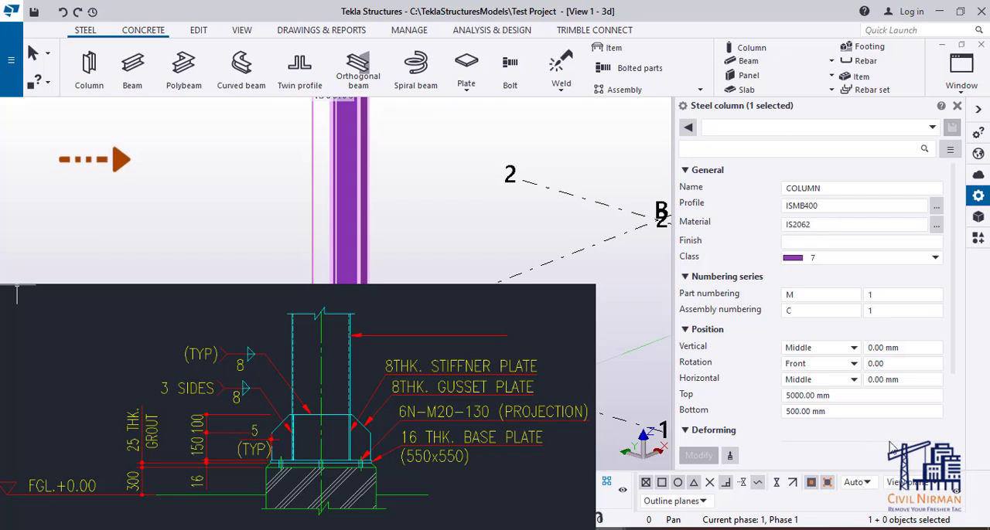
# - Set the column's bottom level to 300 mm and apply the change
pyautogui.click(842, 412)
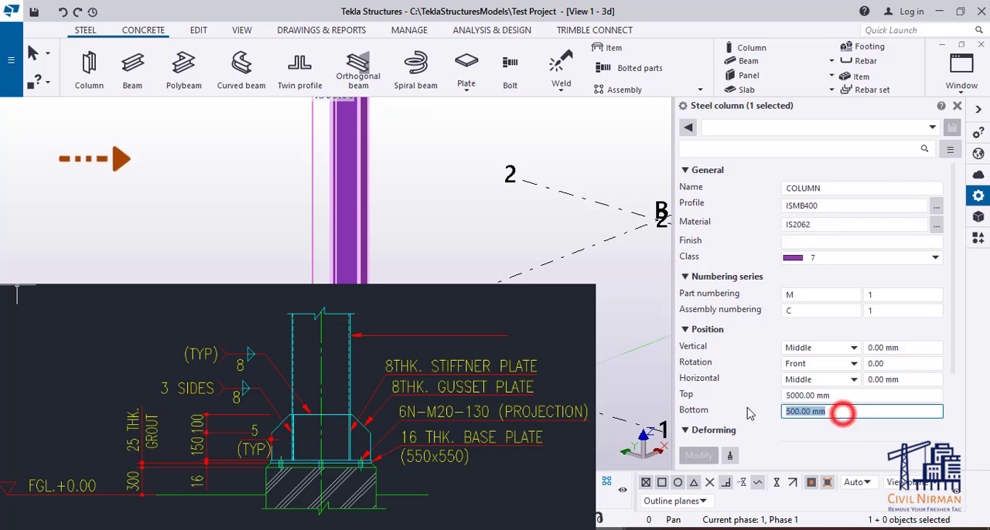
pyautogui.write('300')
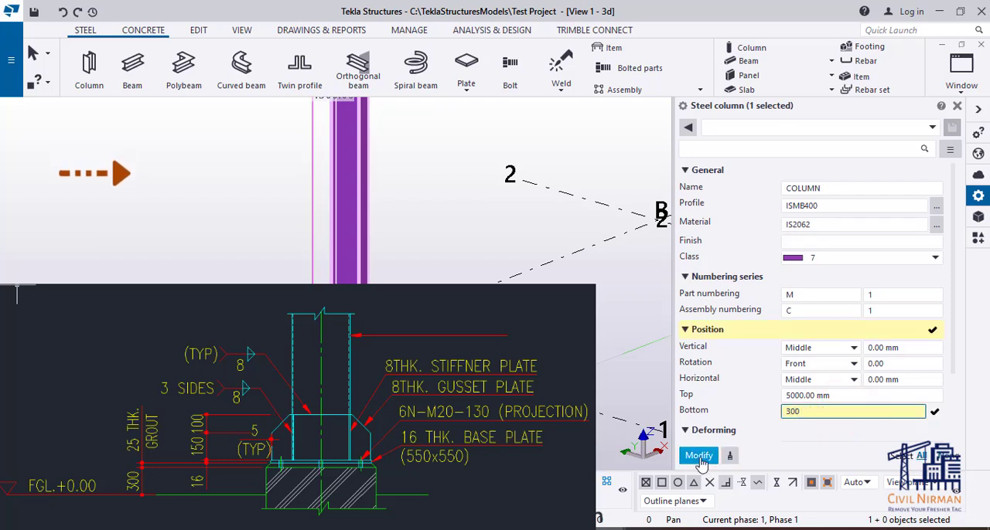
pyautogui.click(699, 457)
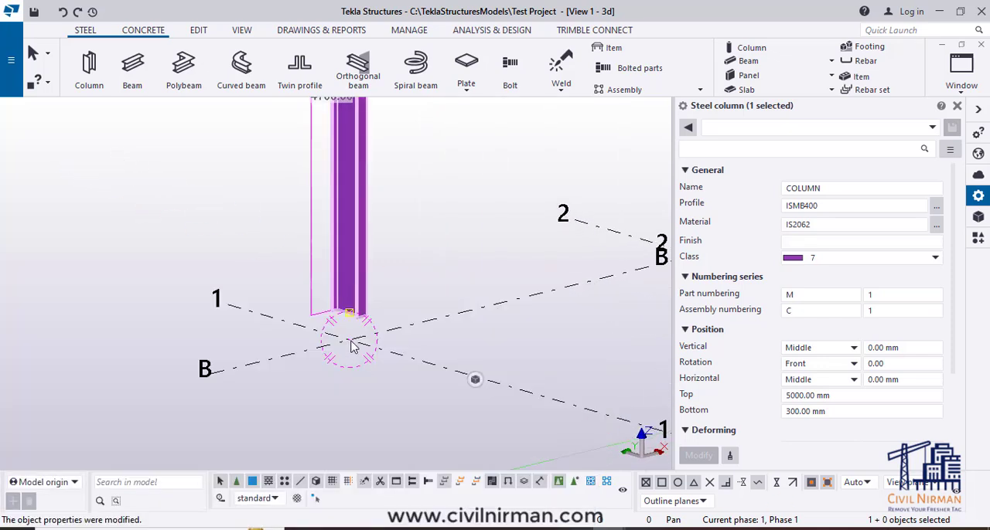
pyautogui.click(839, 412)
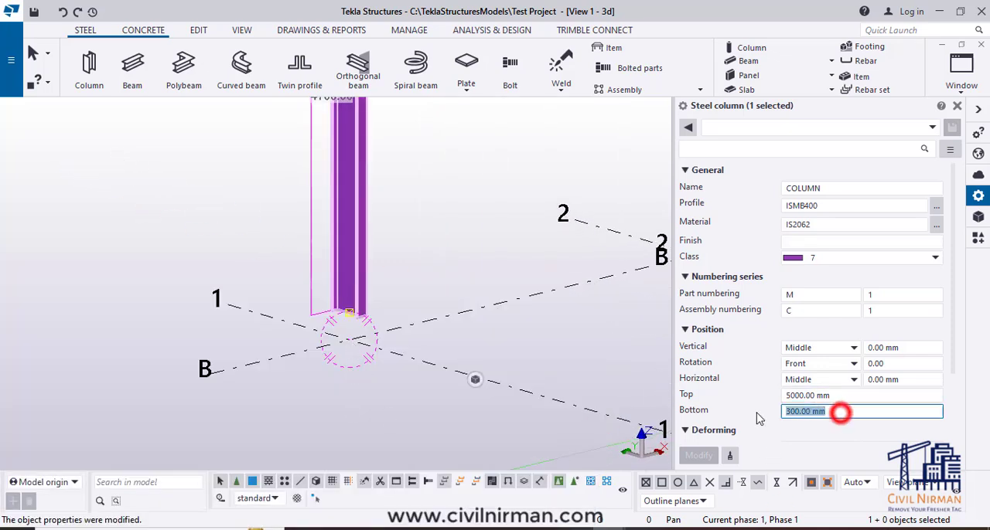
pyautogui.write('0')
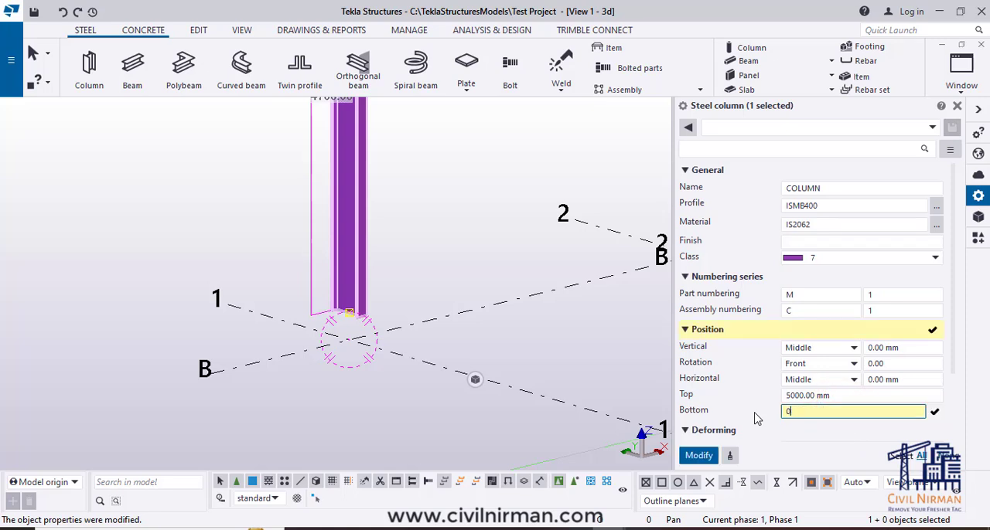
pyautogui.moveTo(799, 412); pyautogui.dragTo(762, 415)
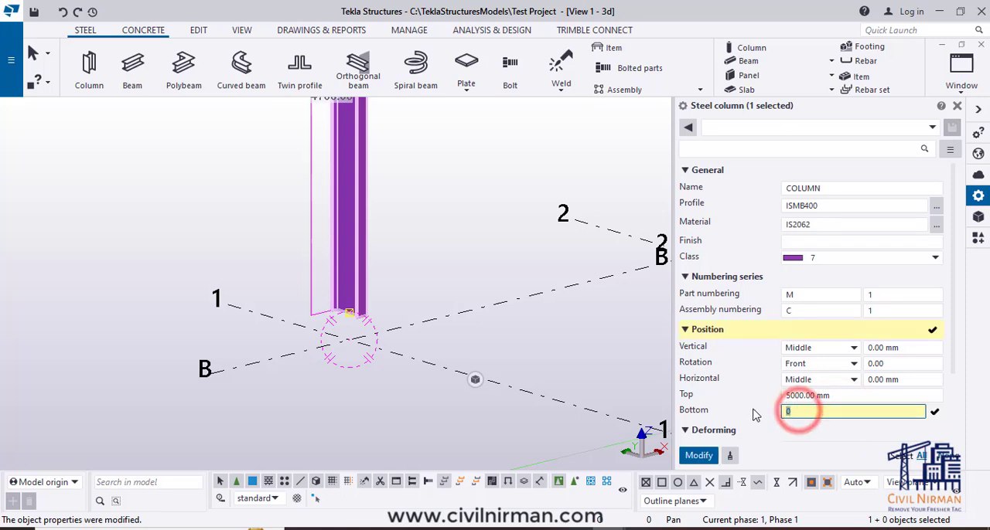
pyautogui.write('300')
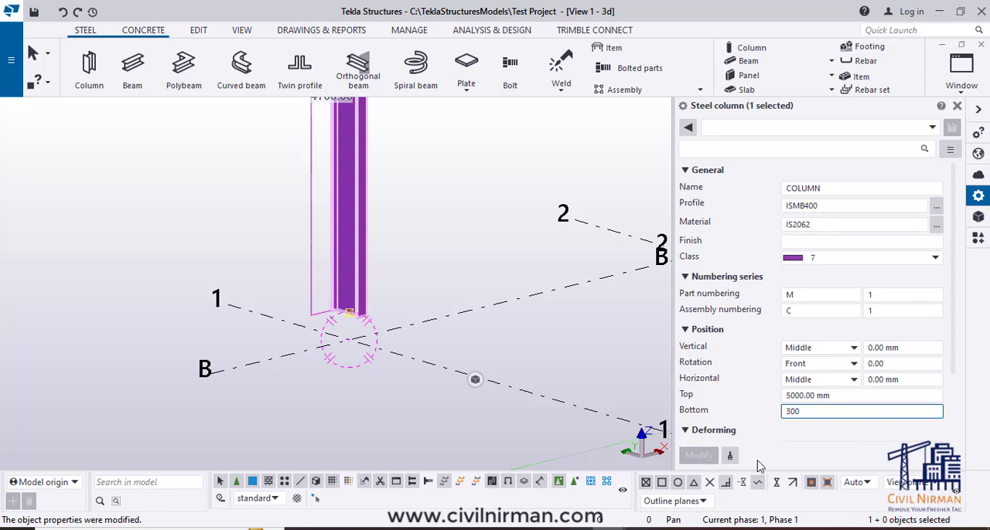
pyautogui.click(297, 398)
pyautogui.click(364, 277)
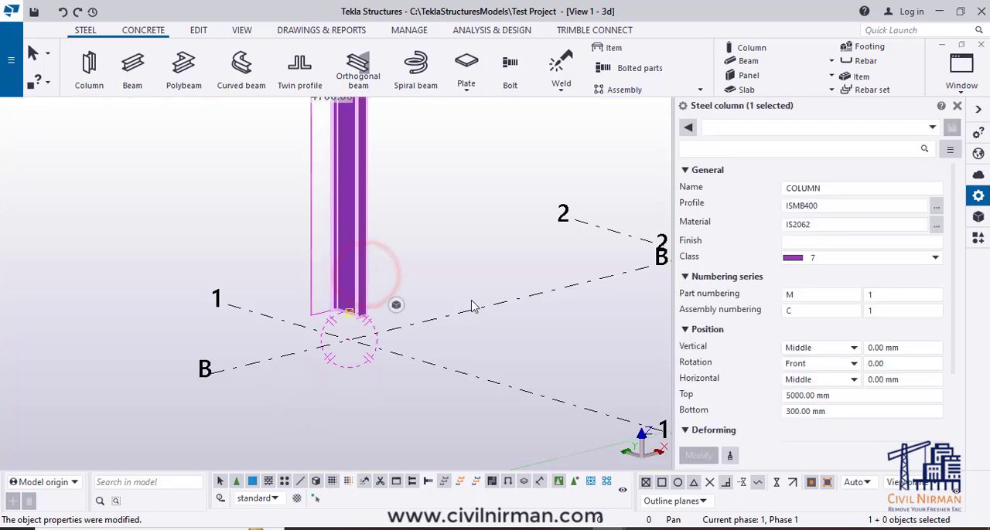
# - Examine the column from base to top and compare its upper end with the Top position value
pyautogui.moveTo(442, 340); pyautogui.dragTo(435, 417, button='middle')
pyautogui.scroll(-2, 436, 418)
pyautogui.keyDown('ctrl'); pyautogui.moveTo(354, 424); pyautogui.dragTo(366, 423, button='middle'); pyautogui.keyUp('ctrl')
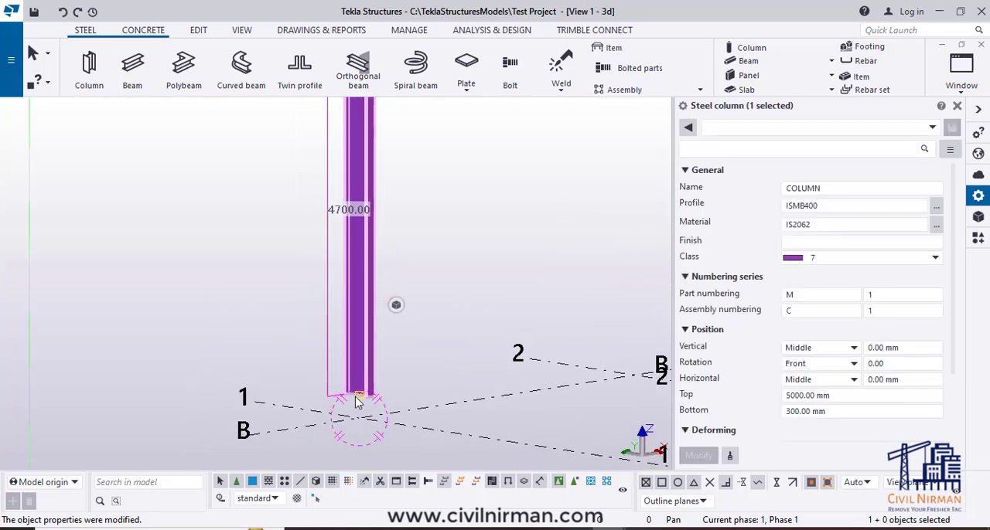
pyautogui.scroll(-2, 358, 401)
pyautogui.moveTo(383, 262); pyautogui.dragTo(395, 314, button='middle')
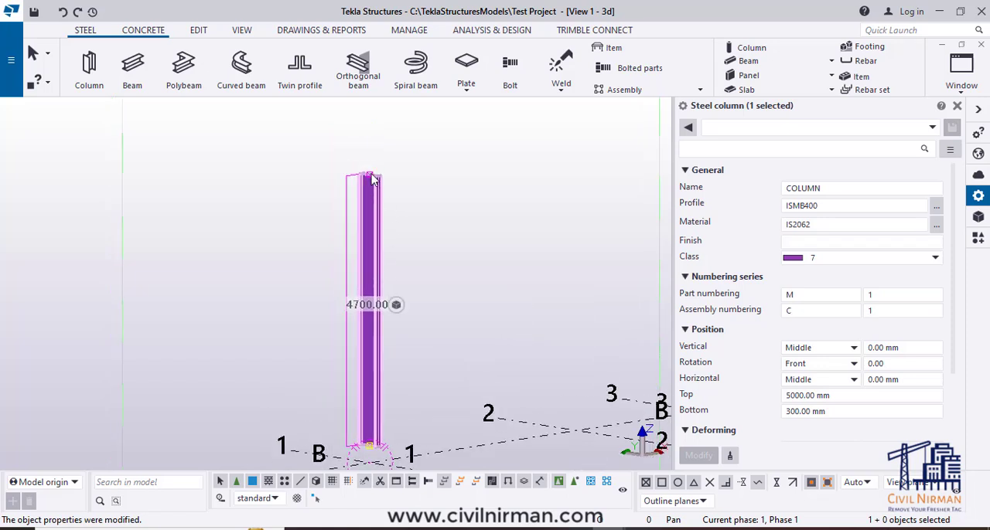
pyautogui.click(826, 395)
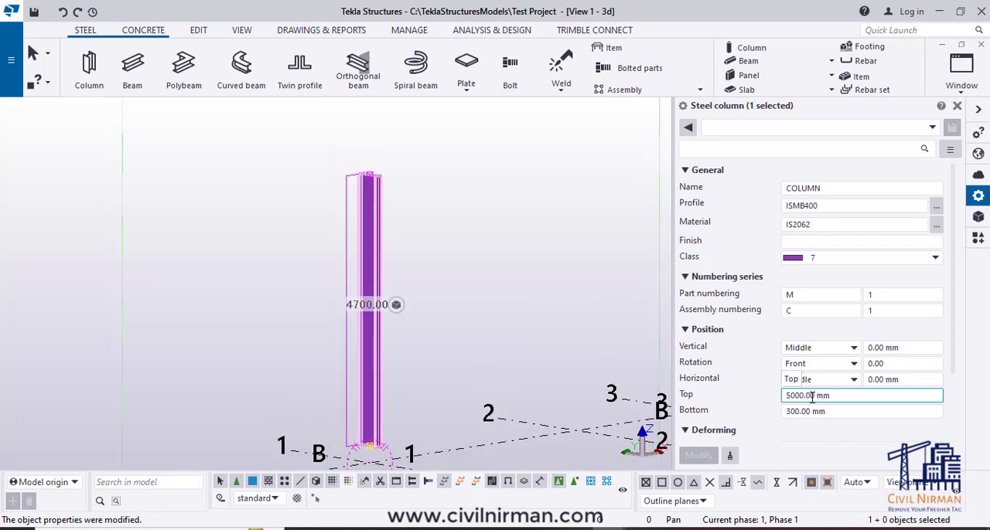
pyautogui.keyDown('ctrl'); pyautogui.moveTo(429, 352); pyautogui.dragTo(401, 220, button='middle'); pyautogui.keyUp('ctrl')
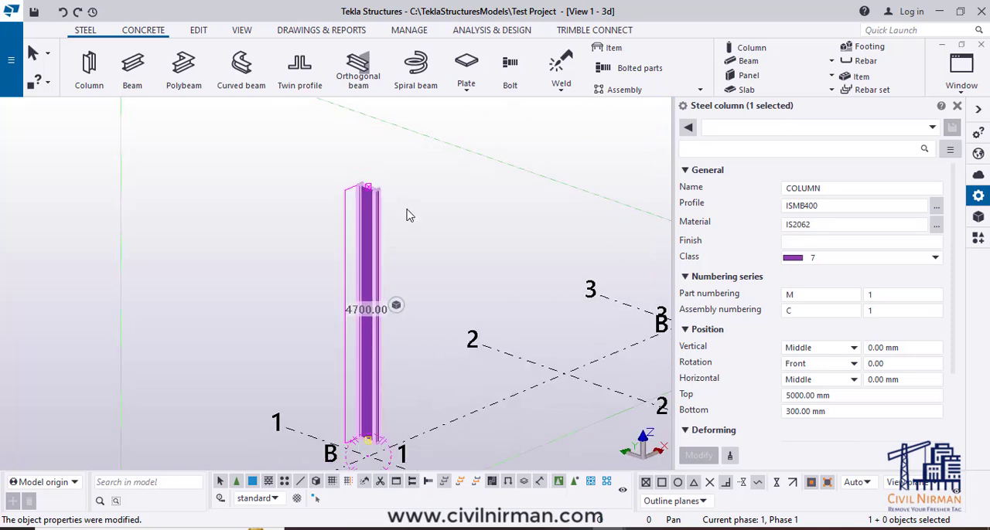
pyautogui.scroll(-2, 307, 259)
# - Deselect the column, make the named view GRID @1 visible and close the view list
pyautogui.click(416, 250)
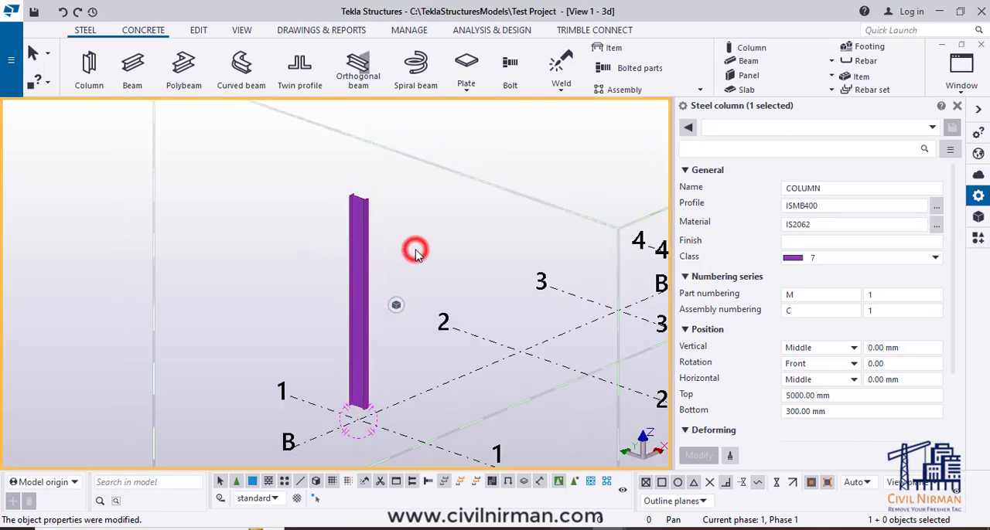
pyautogui.scroll(-2, 397, 224)
pyautogui.scroll(1, 409, 259)
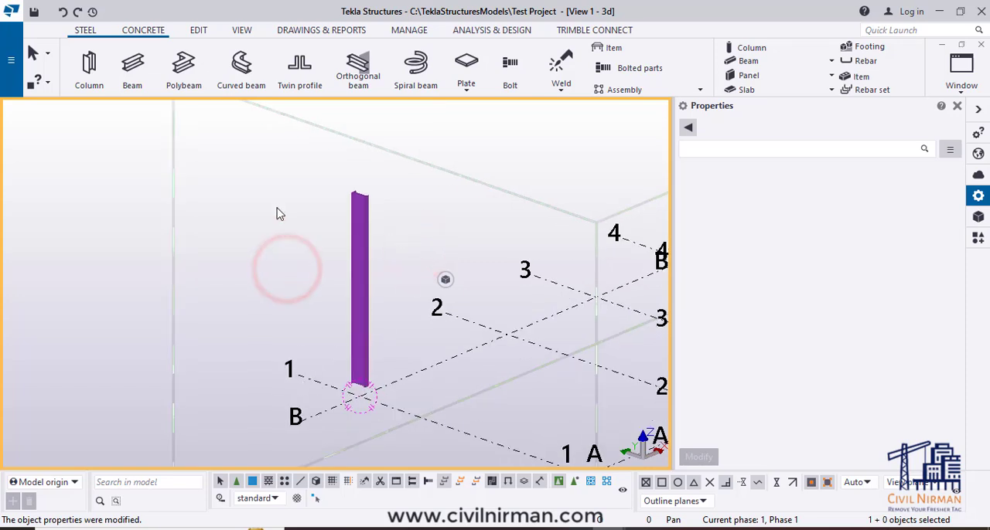
pyautogui.click(294, 167)
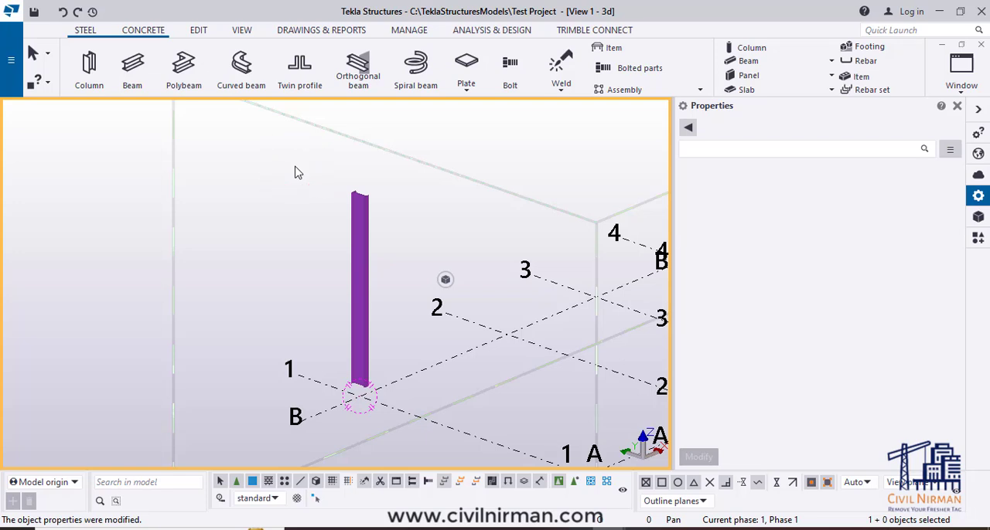
pyautogui.hotkey('ctrl', 'i')
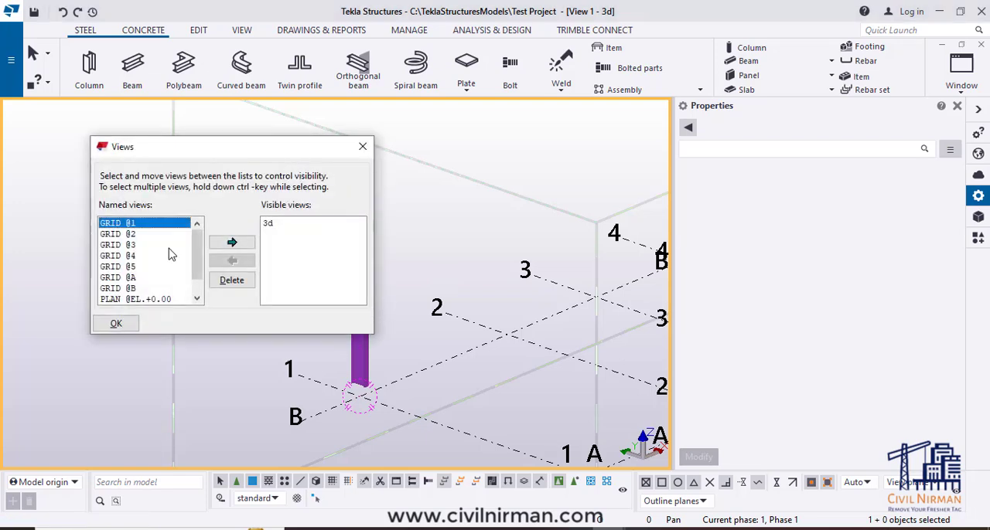
pyautogui.click(218, 242)
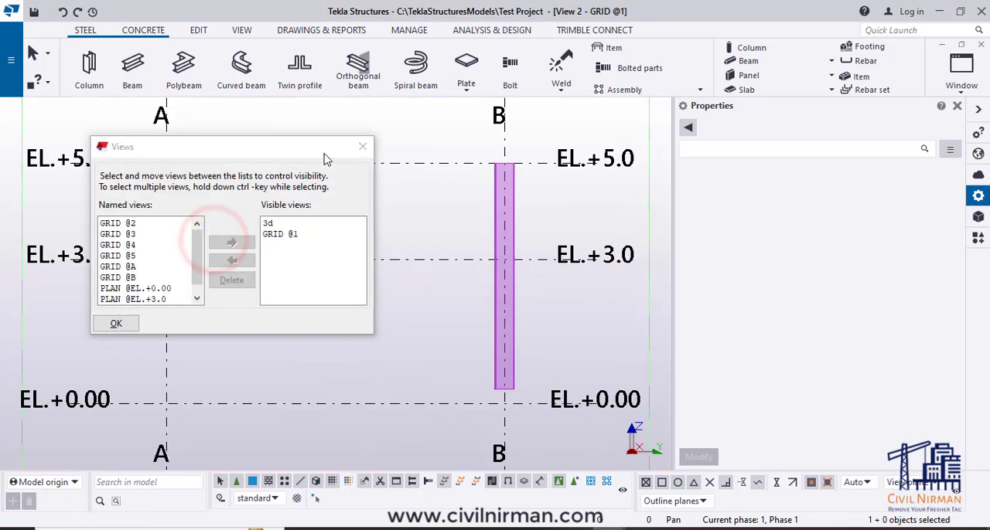
pyautogui.click(362, 146)
pyautogui.click(543, 375)
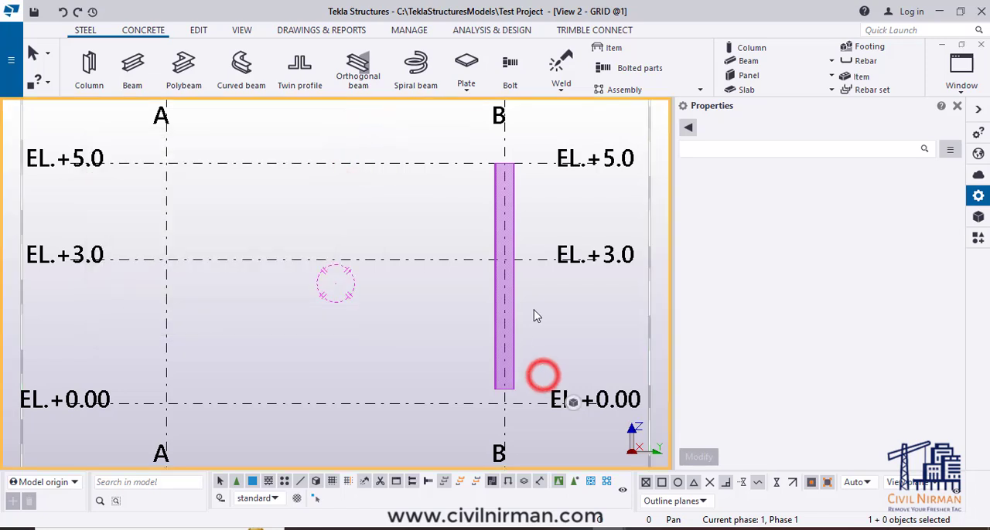
# - Select the column in the GRID @1 view and measure the vertical distance from EL.+0.00 on gridline B to its bottom end
pyautogui.click(512, 332)
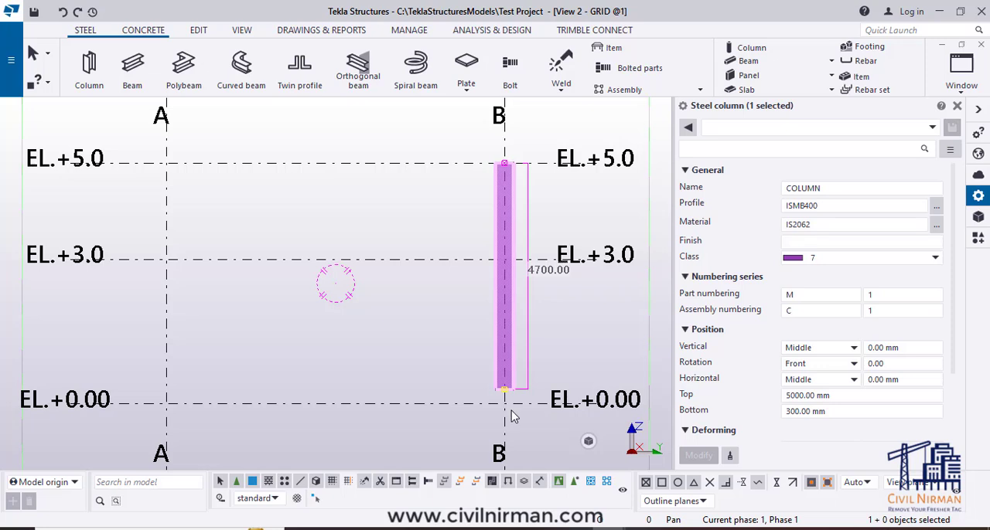
pyautogui.scroll(3, 511, 416)
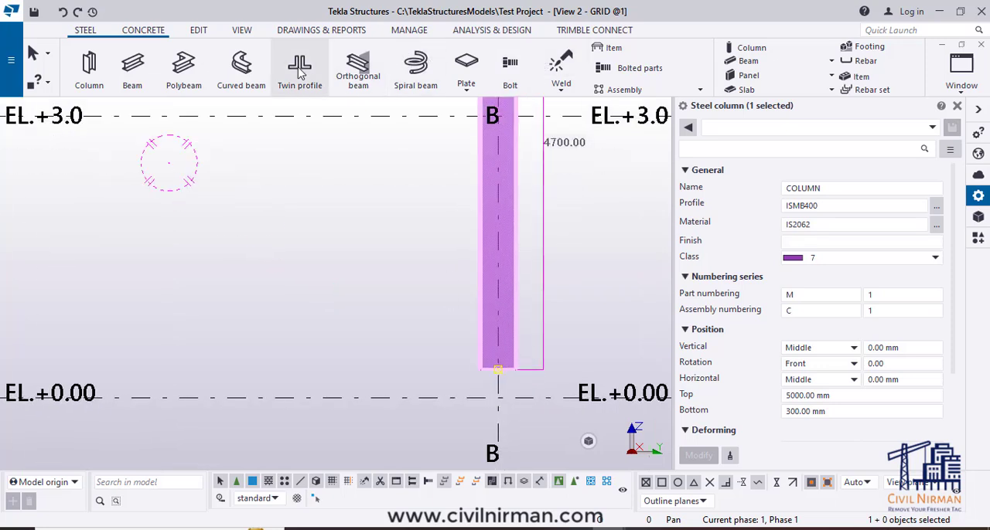
pyautogui.scroll(-5, 607, 87)
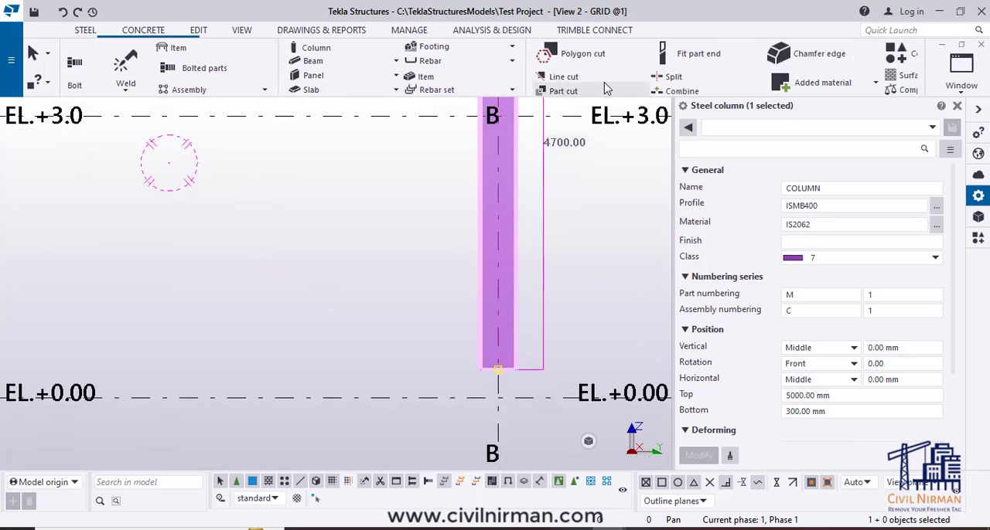
pyautogui.scroll(-5, 607, 88)
pyautogui.click(592, 92)
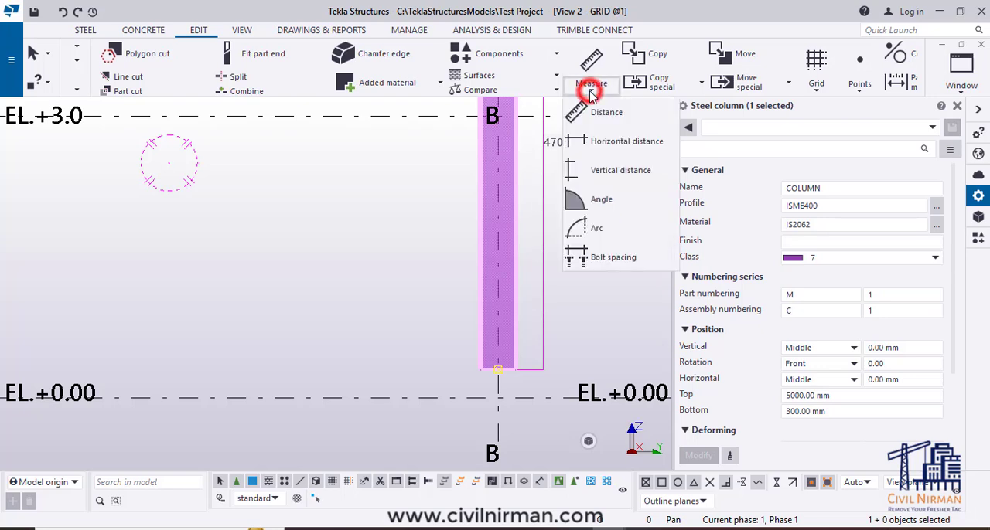
pyautogui.click(602, 170)
pyautogui.click(498, 394)
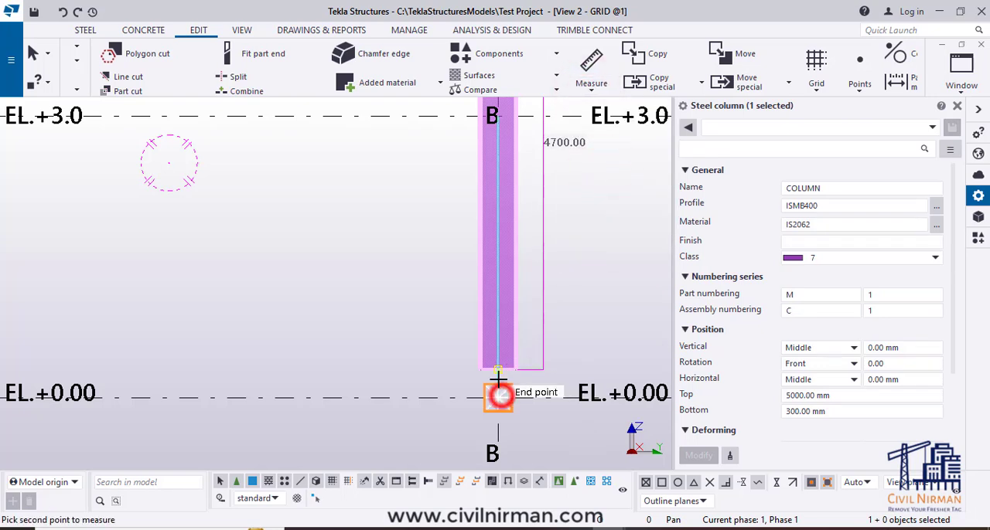
pyautogui.click(499, 372)
pyautogui.click(541, 380)
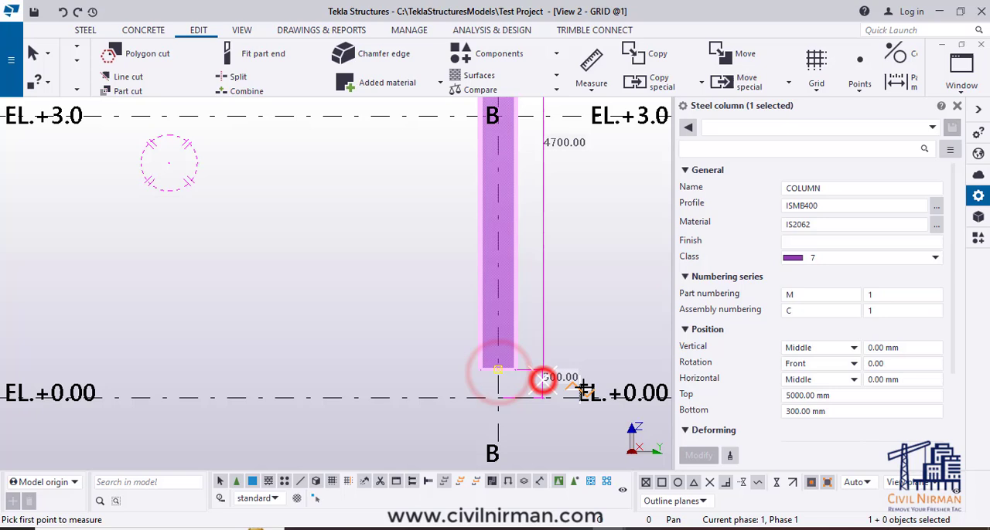
# - End the distance measurement and examine the column's extent between EL.+0.00 and EL.+5.0 in the GRID @1 view
pyautogui.rightClick(609, 348)
pyautogui.click(653, 98)
pyautogui.scroll(5, 538, 372)
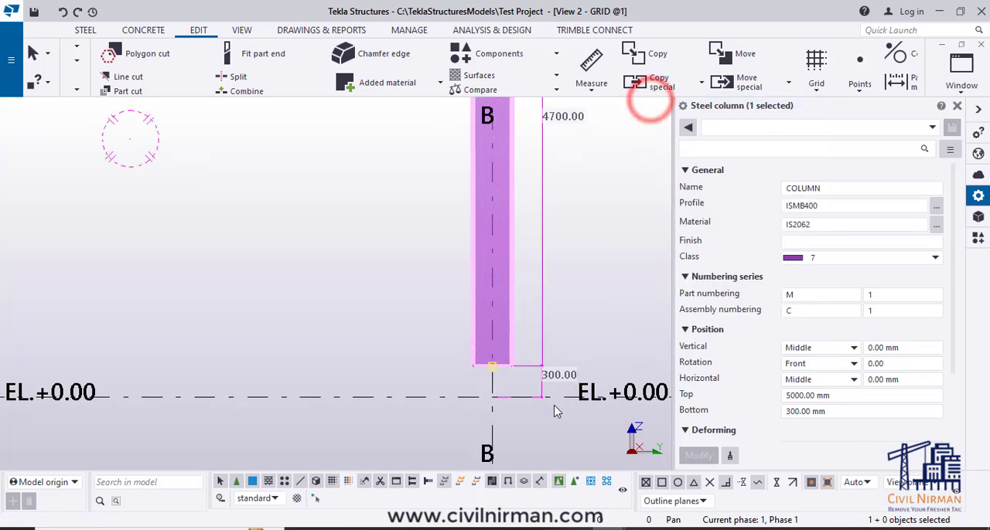
pyautogui.scroll(-8, 547, 403)
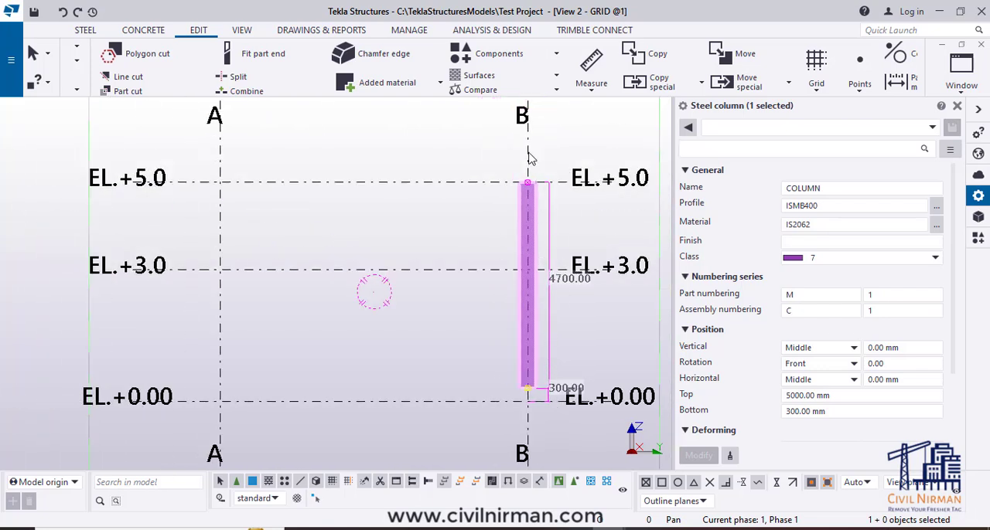
pyautogui.moveTo(448, 349); pyautogui.dragTo(432, 341)
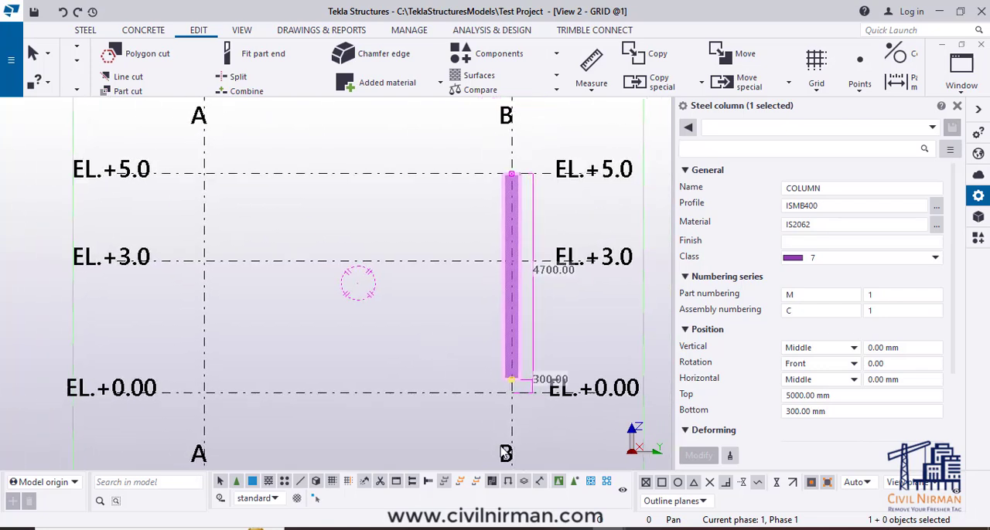
# - Switch to the 3D view and inspect the column's base at gridlines 1 and B from several angles
pyautogui.hotkey('ctrl', 'Tab')
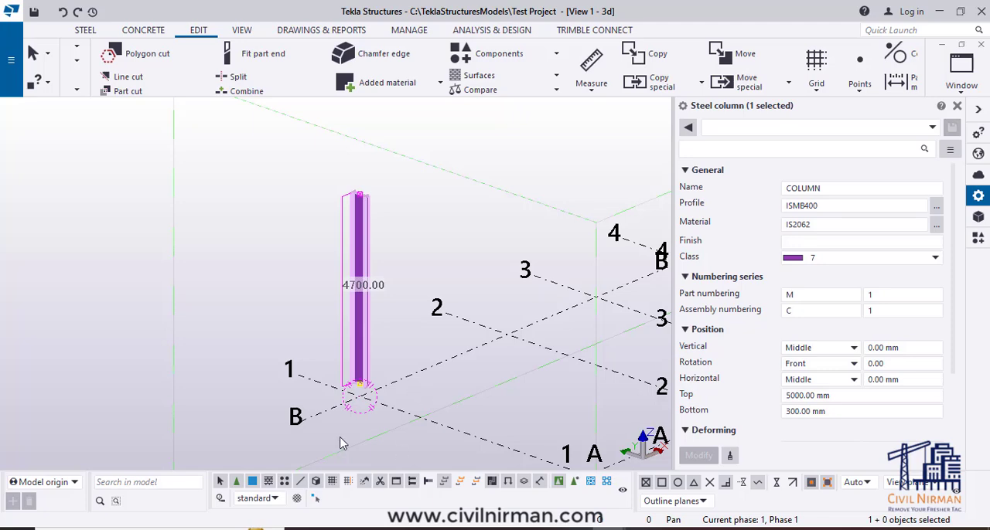
pyautogui.keyDown('ctrl'); pyautogui.moveTo(347, 438); pyautogui.dragTo(392, 456, button='middle'); pyautogui.keyUp('ctrl')
pyautogui.keyDown('ctrl'); pyautogui.moveTo(406, 417); pyautogui.dragTo(335, 453, button='middle'); pyautogui.keyUp('ctrl')
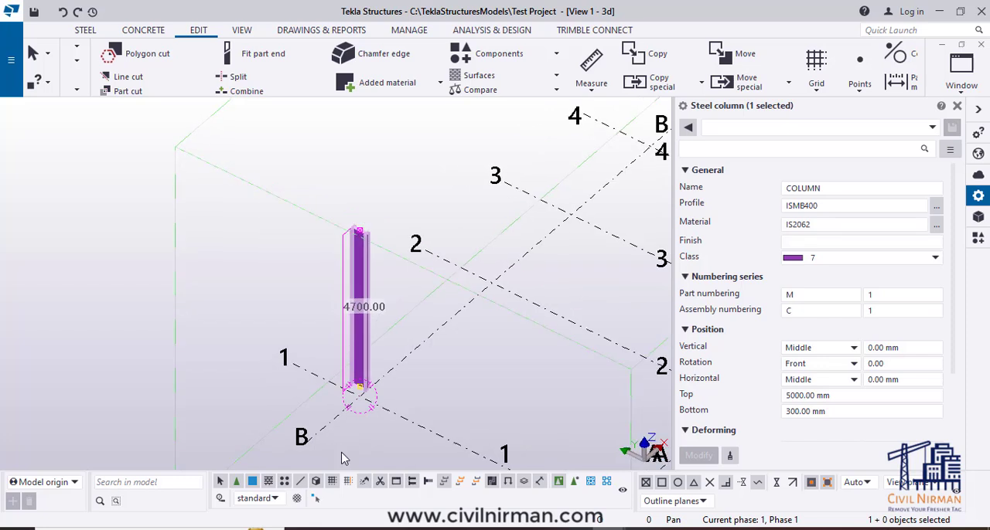
pyautogui.keyDown('ctrl'); pyautogui.moveTo(356, 452); pyautogui.dragTo(354, 424, button='middle'); pyautogui.keyUp('ctrl')
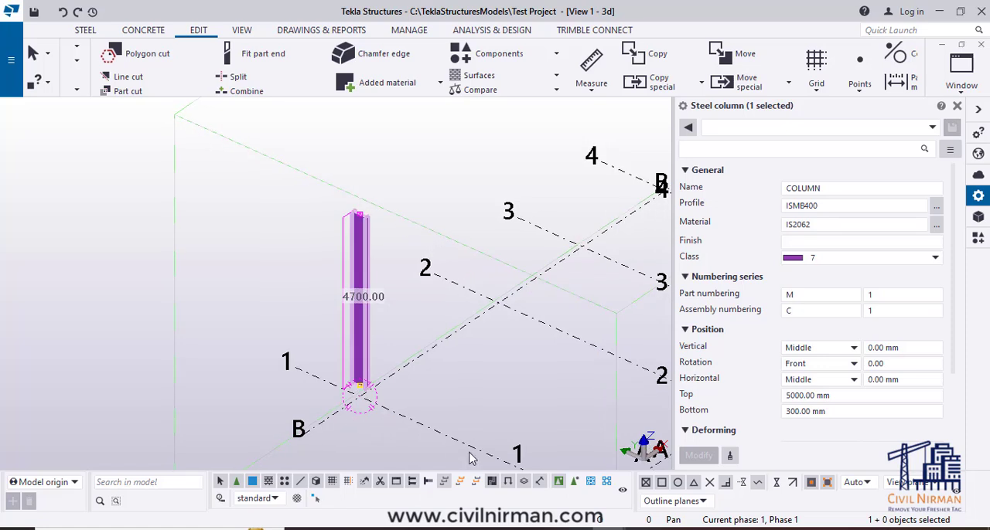
pyautogui.keyDown('ctrl'); pyautogui.moveTo(469, 458); pyautogui.dragTo(411, 391, button='middle'); pyautogui.keyUp('ctrl')
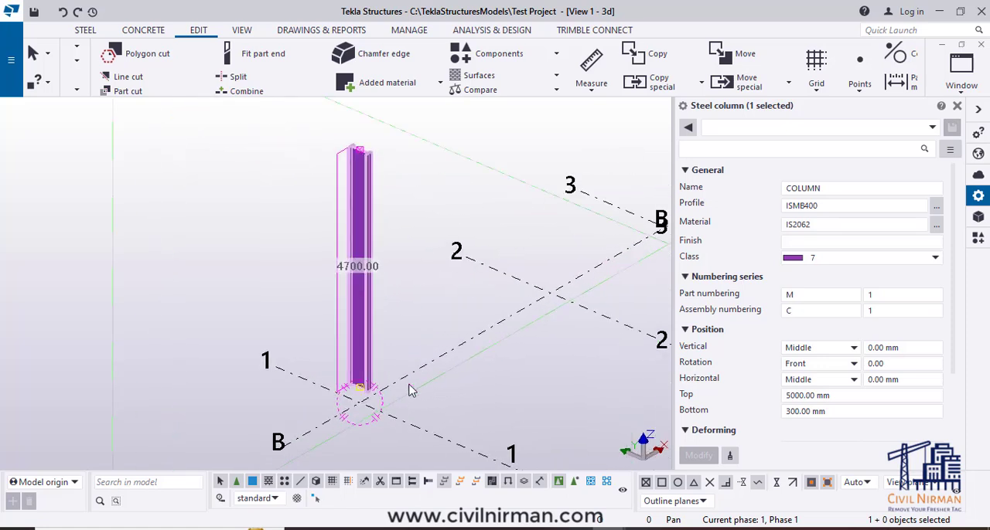
# - Reselect the column, move its contextual toolbar away from the model, pin it in place and close it
pyautogui.click(474, 394)
pyautogui.click(366, 332)
pyautogui.moveTo(400, 360)
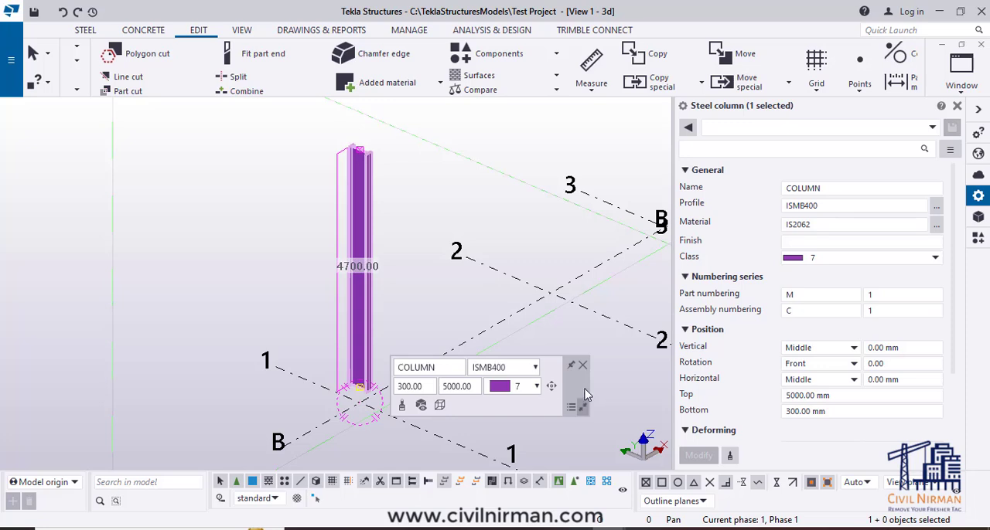
pyautogui.moveTo(581, 393); pyautogui.dragTo(812, 29)
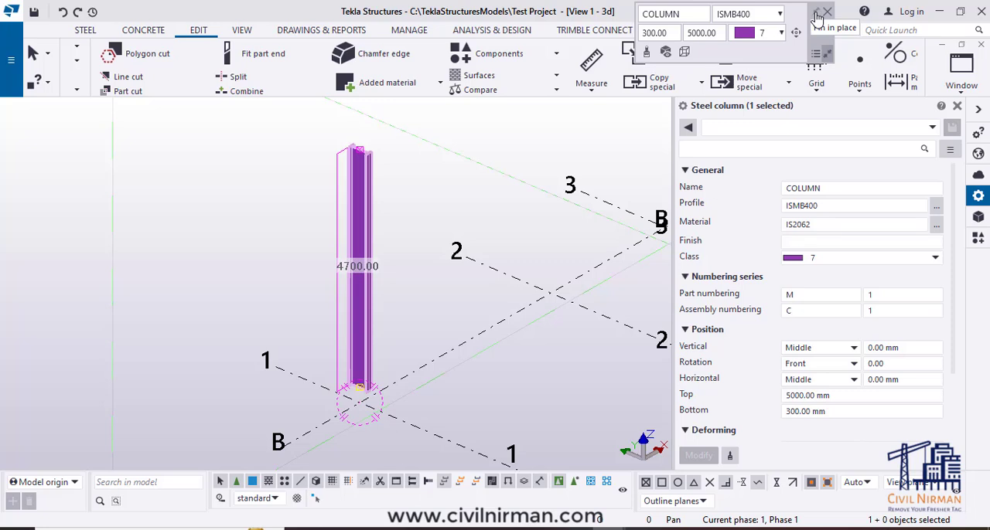
pyautogui.click(816, 14)
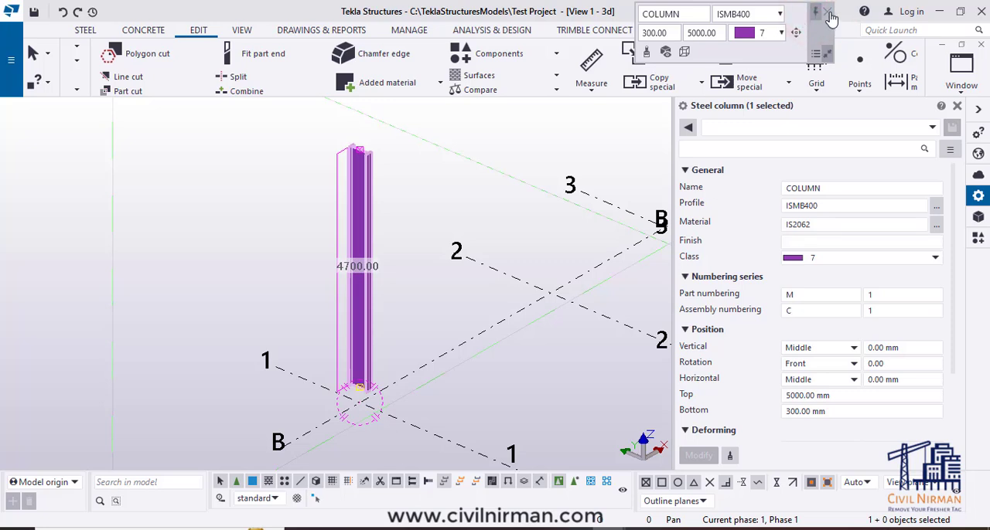
pyautogui.click(829, 14)
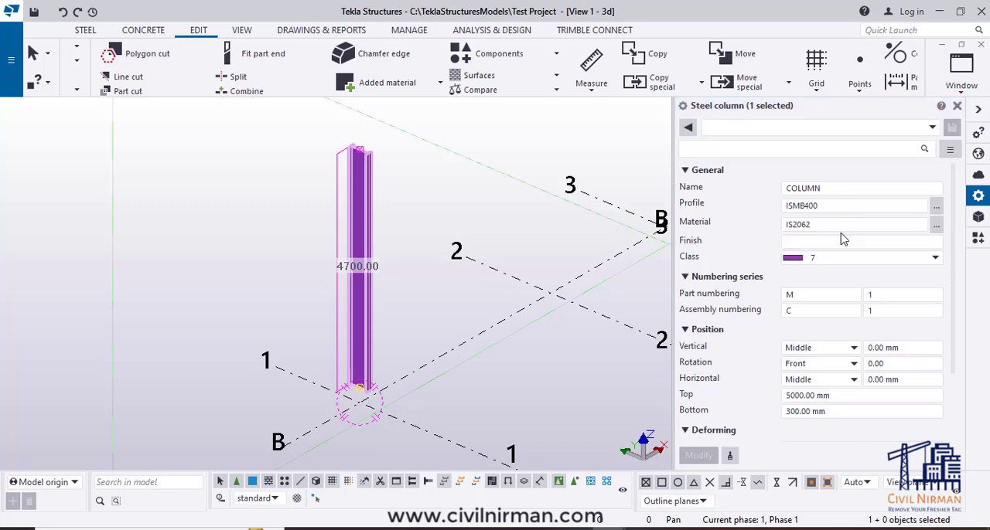
# - Look through the column's properties from General to User-defined attributes, including its Name entry
pyautogui.scroll(-1, 829, 279)
pyautogui.scroll(-2, 832, 283)
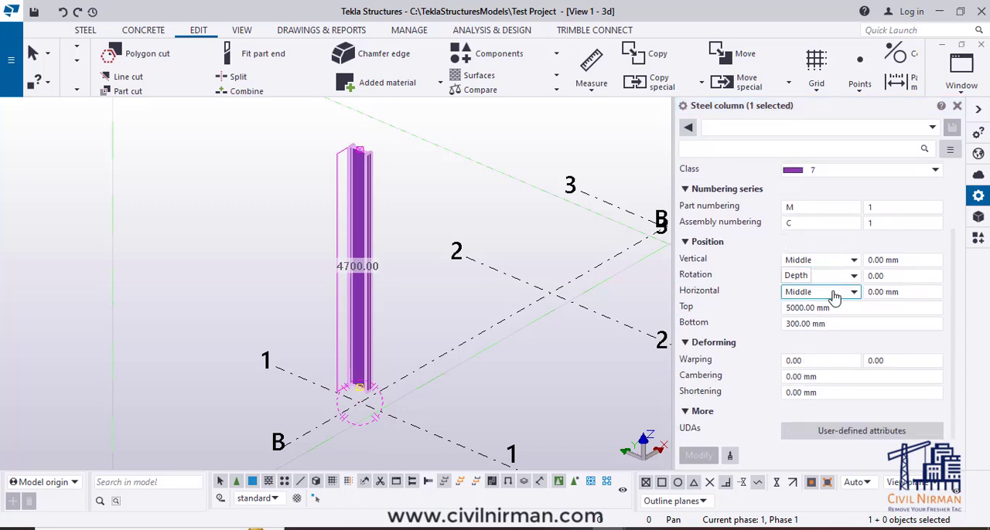
pyautogui.scroll(3, 839, 396)
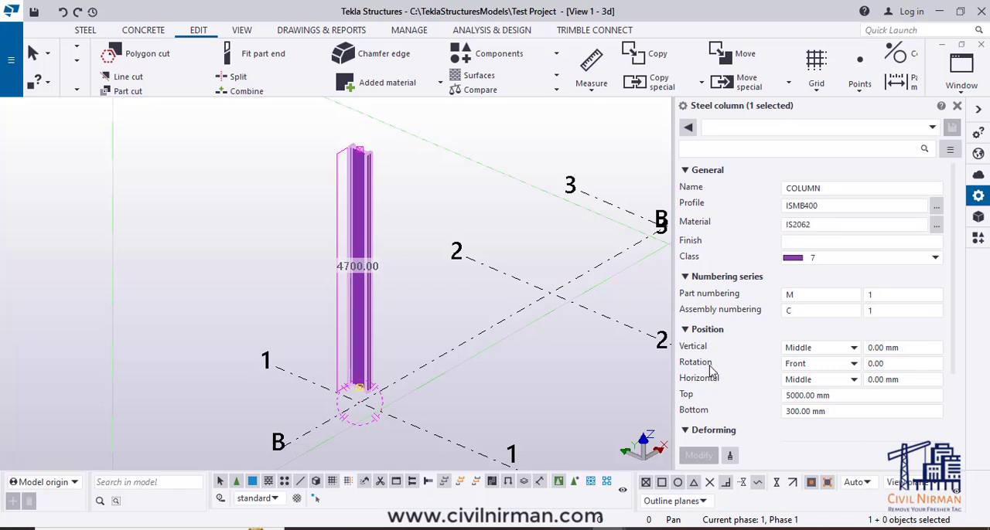
pyautogui.click(483, 391)
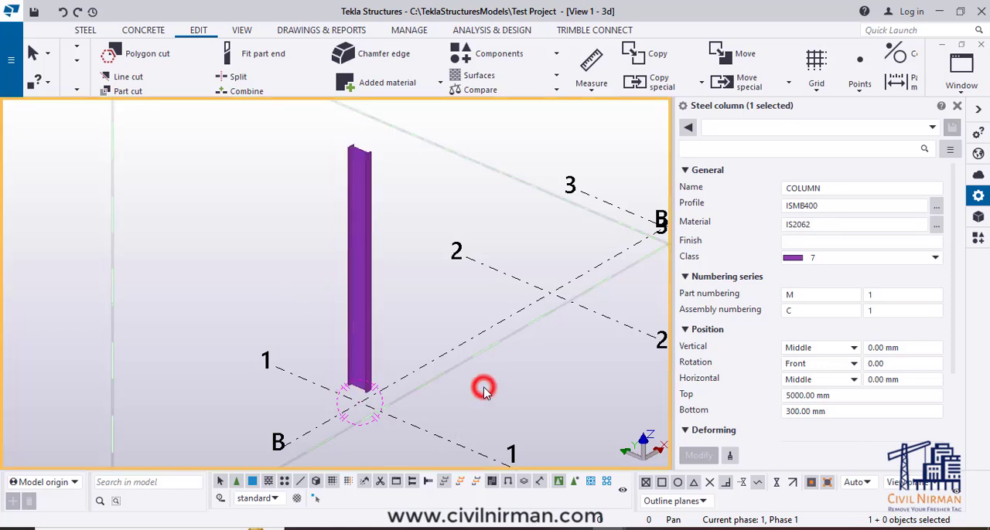
pyautogui.click(365, 318)
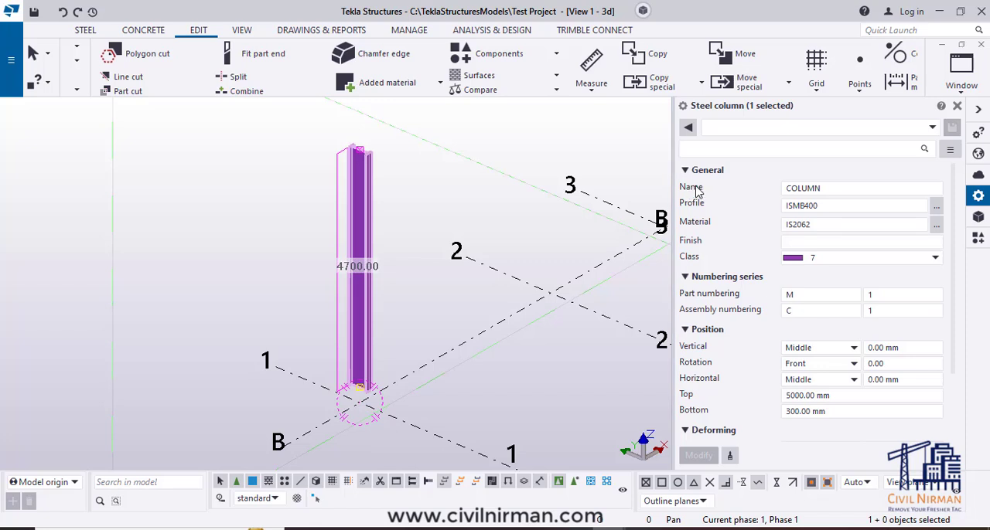
pyautogui.doubleClick(830, 190)
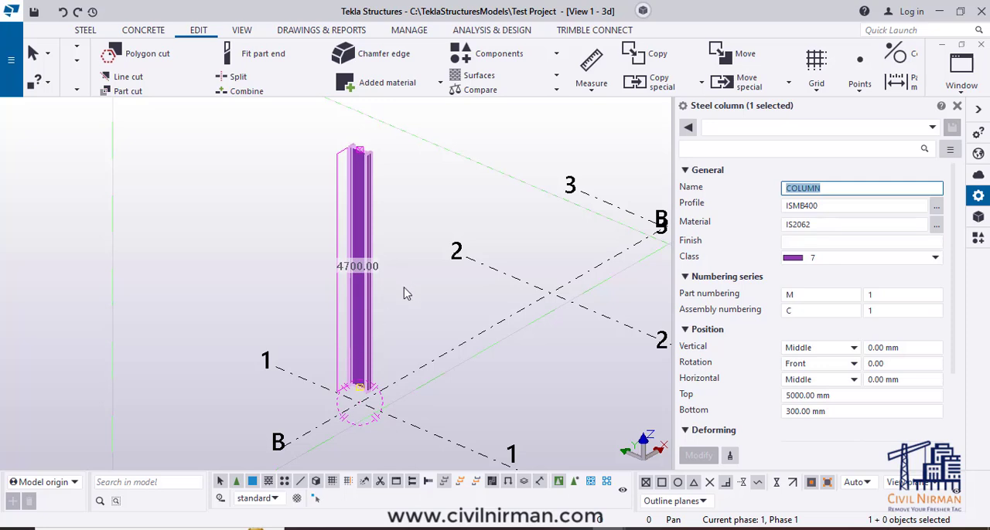
pyautogui.click(824, 190)
pyautogui.moveTo(823, 189); pyautogui.dragTo(786, 201)
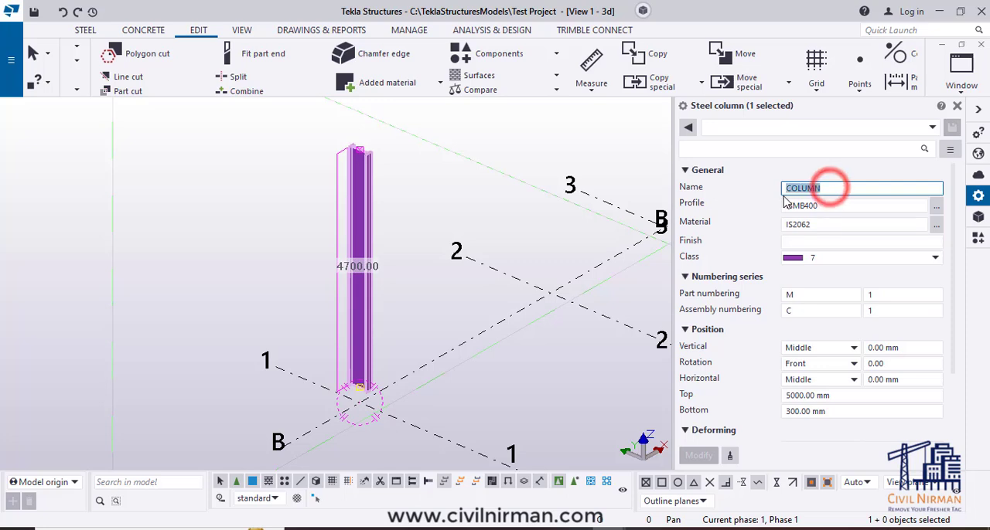
pyautogui.click(825, 192)
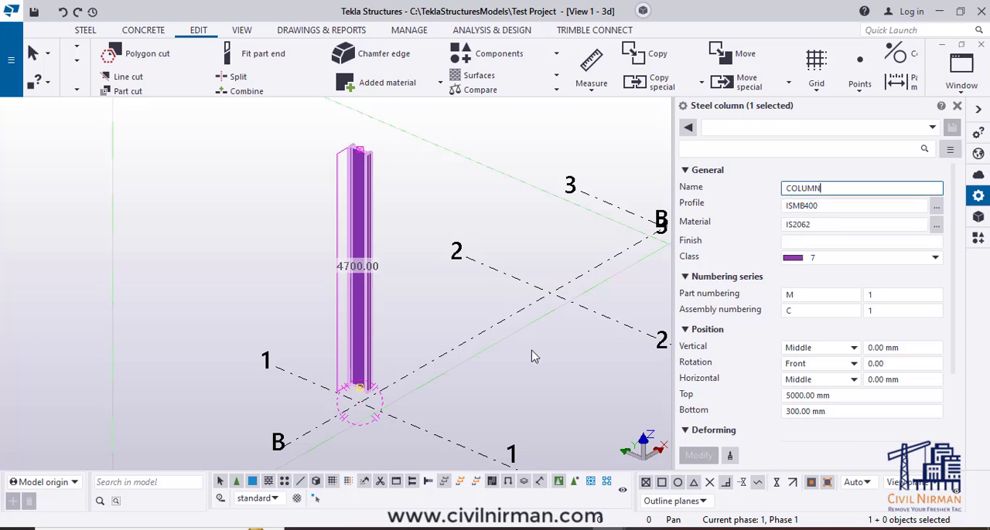
# - Change the column's profile to ISMB600 and apply the modification
pyautogui.moveTo(531, 353); pyautogui.dragTo(524, 358, button='middle')
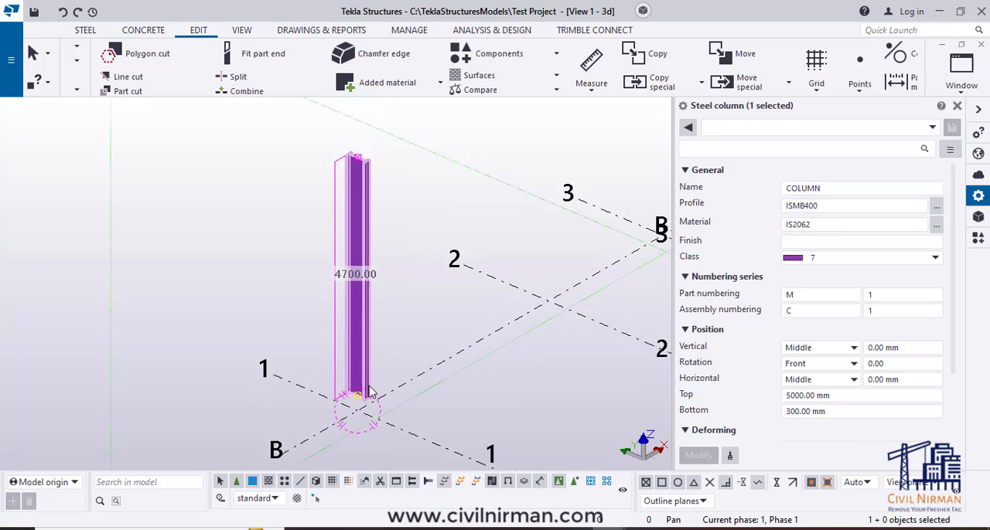
pyautogui.scroll(1, 365, 395)
pyautogui.scroll(1, 365, 394)
pyautogui.moveTo(413, 356)
pyautogui.mouseDown(button='middle')
pyautogui.moveTo(417, 422)
pyautogui.moveTo(416, 339)
pyautogui.mouseUp(button='middle')
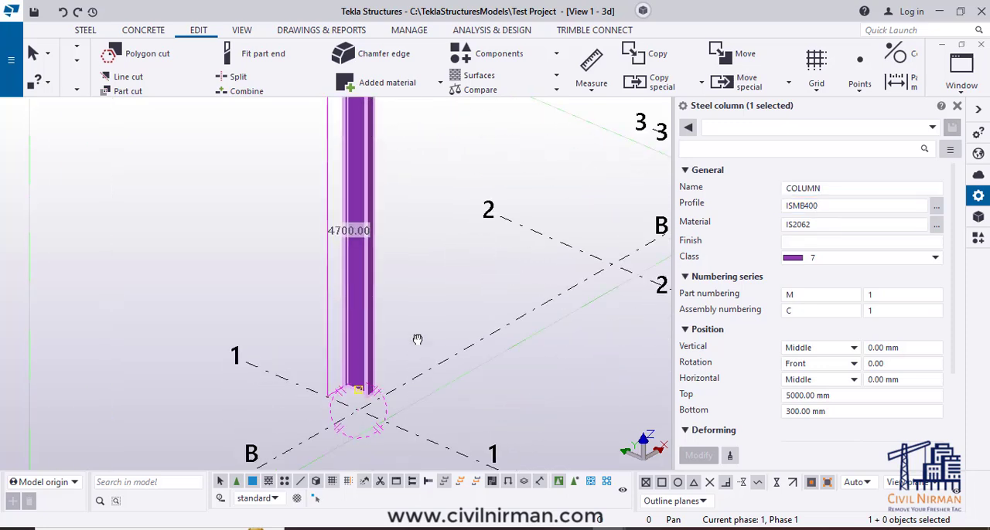
pyautogui.scroll(-2, 416, 341)
pyautogui.scroll(-3, 415, 345)
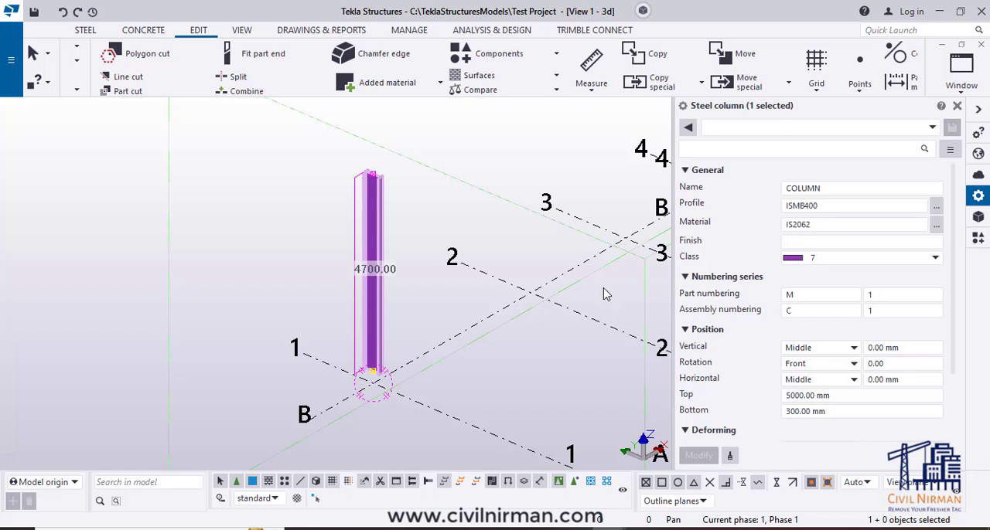
pyautogui.click(807, 206)
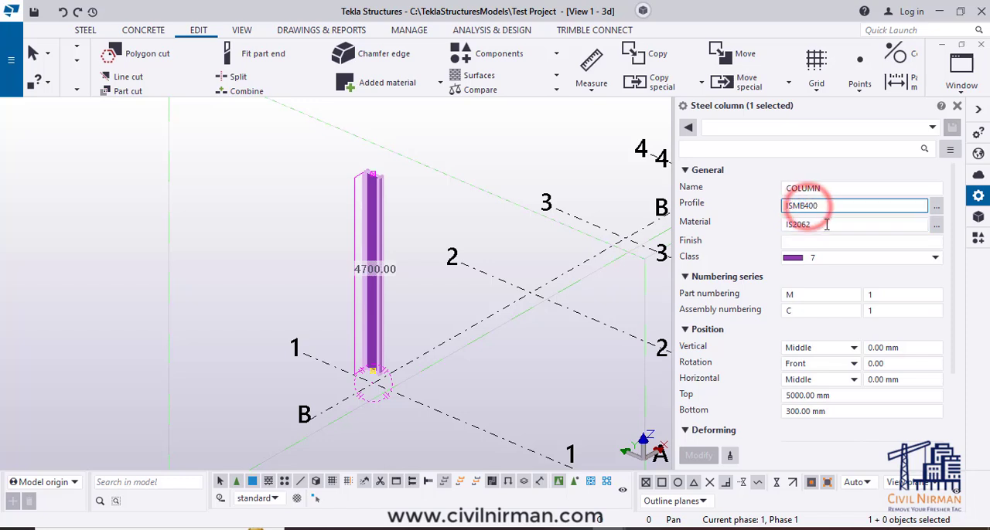
pyautogui.click(828, 242)
pyautogui.press('BackSpace')
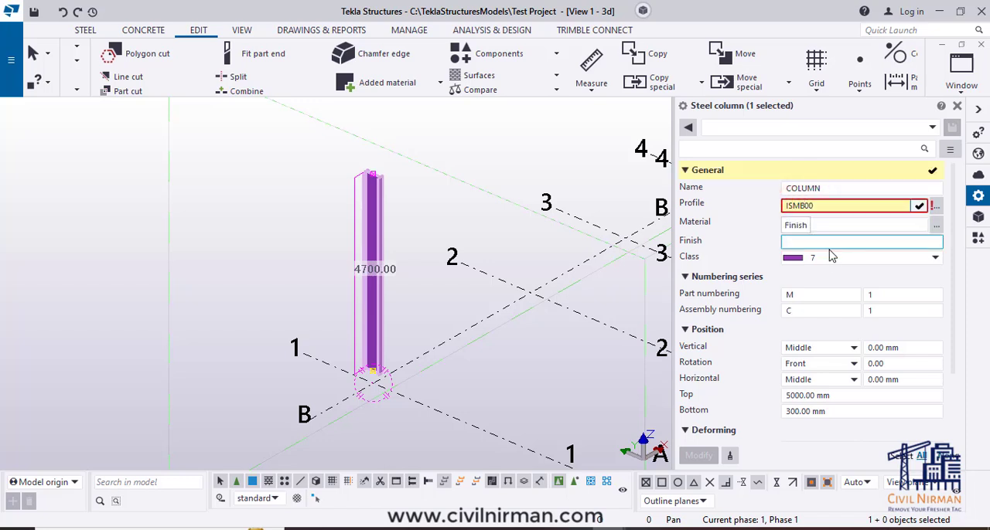
pyautogui.write('6')
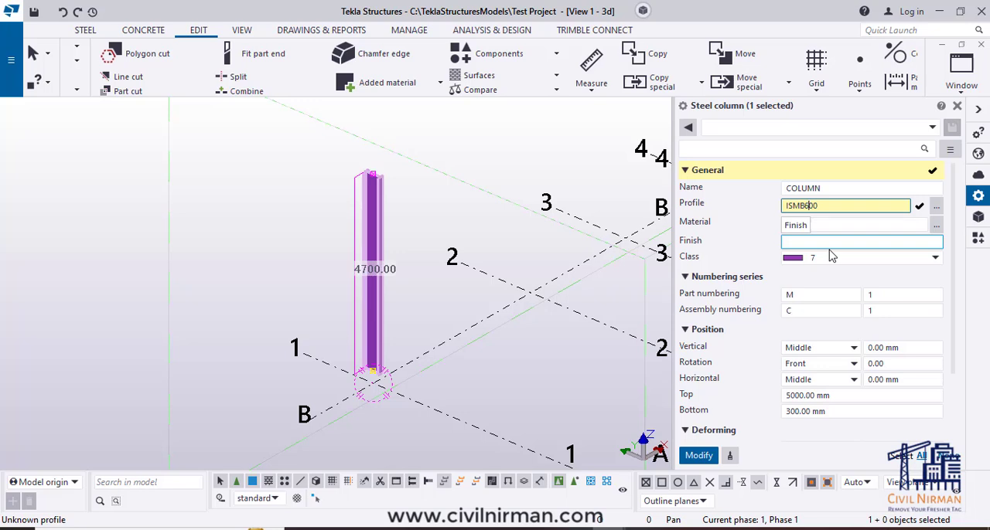
pyautogui.click(698, 456)
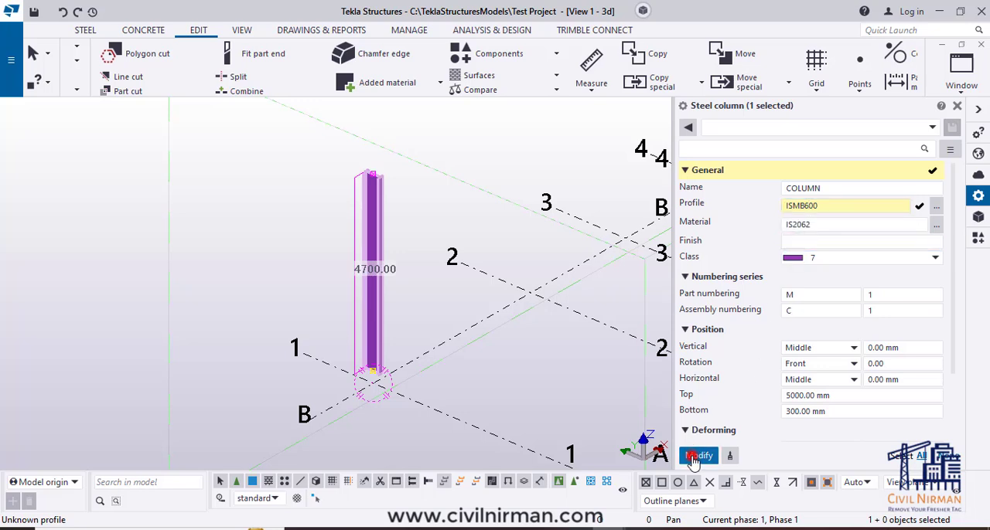
# - Pick ISMB600 from the ISMB group of the profile catalog and inspect the column's section in the model
pyautogui.click(936, 210)
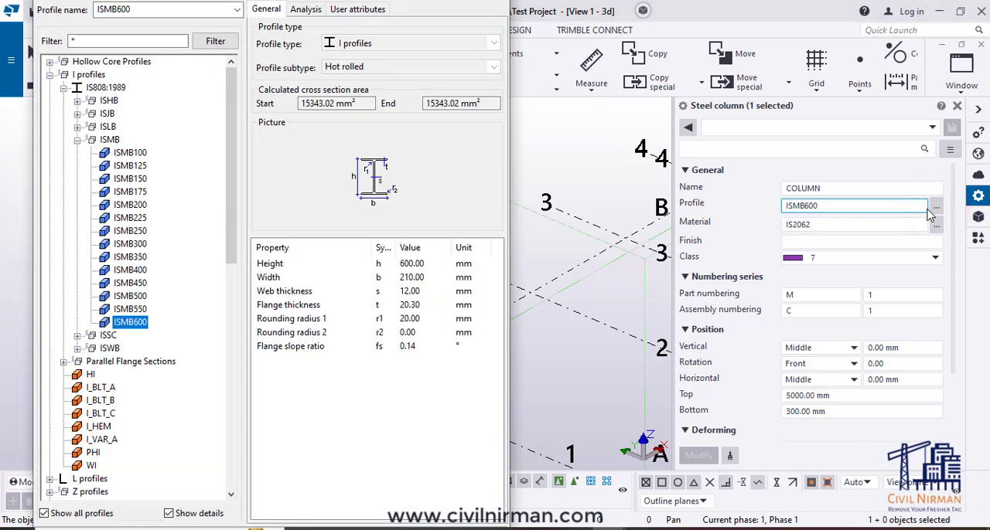
pyautogui.doubleClick(134, 325)
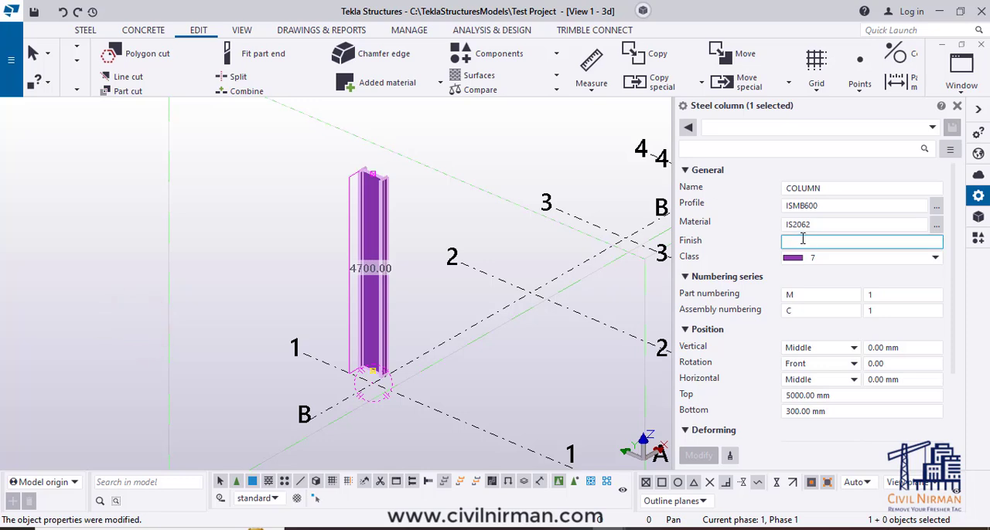
pyautogui.moveTo(398, 392); pyautogui.dragTo(344, 352, button='middle')
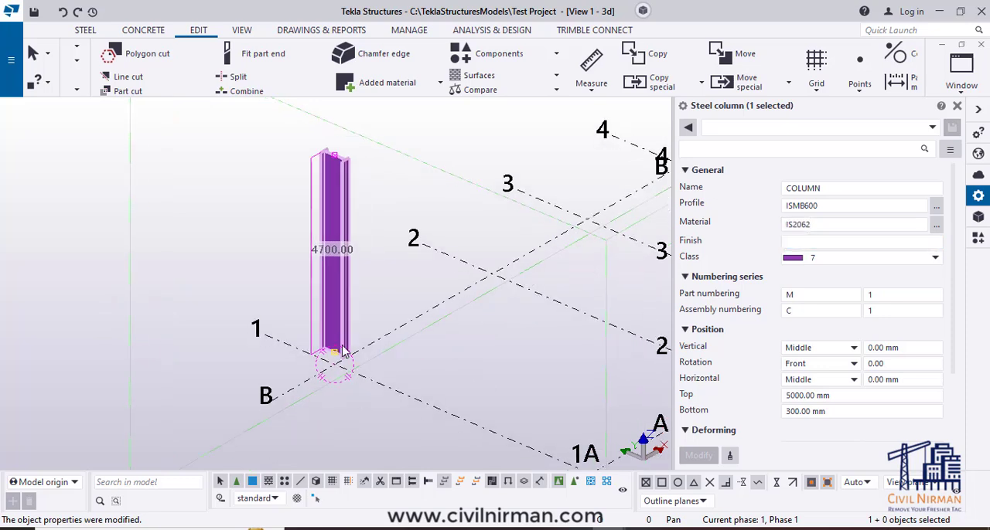
pyautogui.scroll(-2, 341, 347)
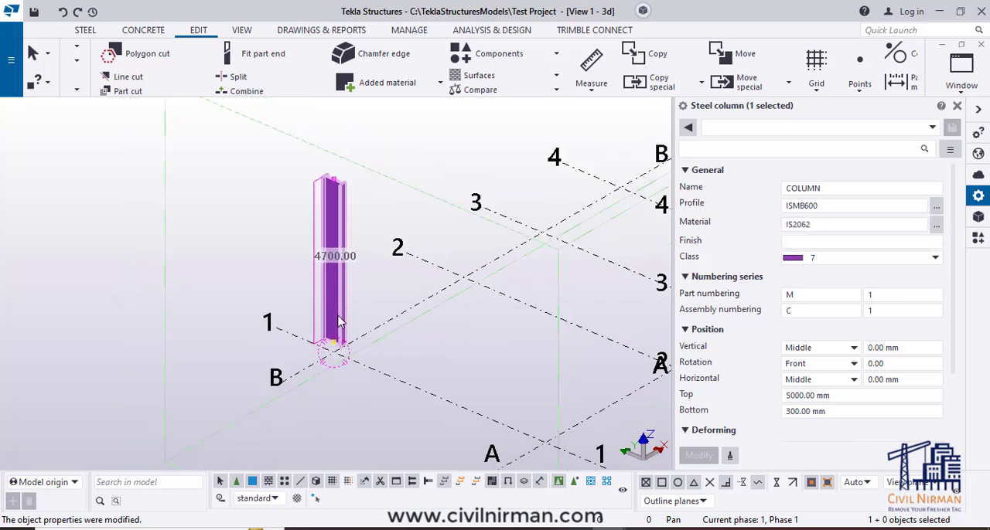
pyautogui.scroll(2, 341, 323)
pyautogui.scroll(1, 394, 331)
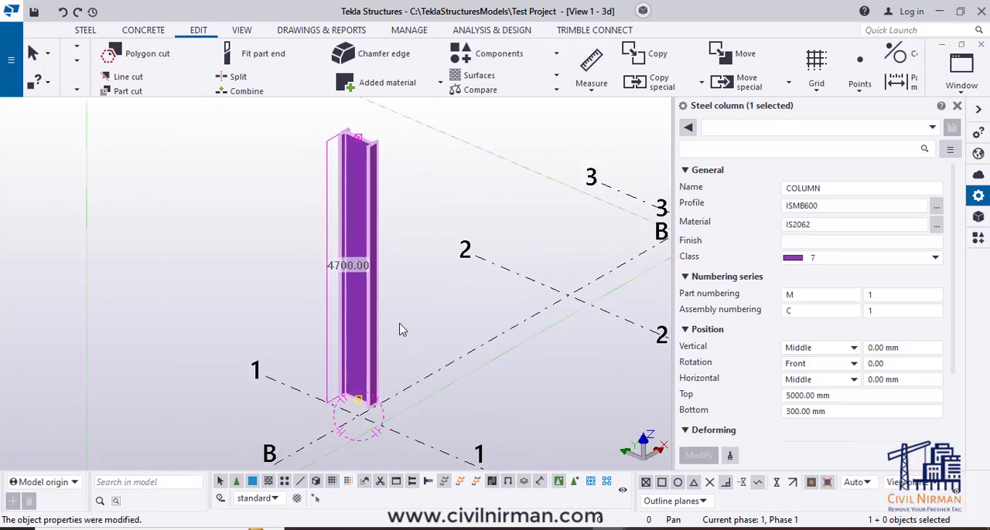
# - Deselect and reselect the column, examining its section and orientation at the intersection of gridlines 1 and B
pyautogui.click(400, 322)
pyautogui.scroll(-4, 361, 316)
pyautogui.moveTo(469, 392); pyautogui.dragTo(434, 399, button='middle')
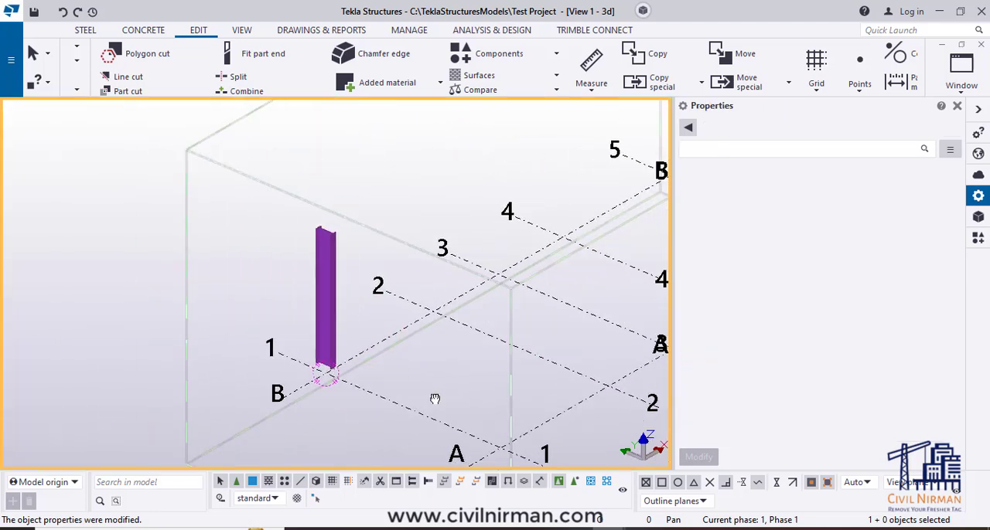
pyautogui.scroll(1, 348, 375)
pyautogui.scroll(1, 331, 238)
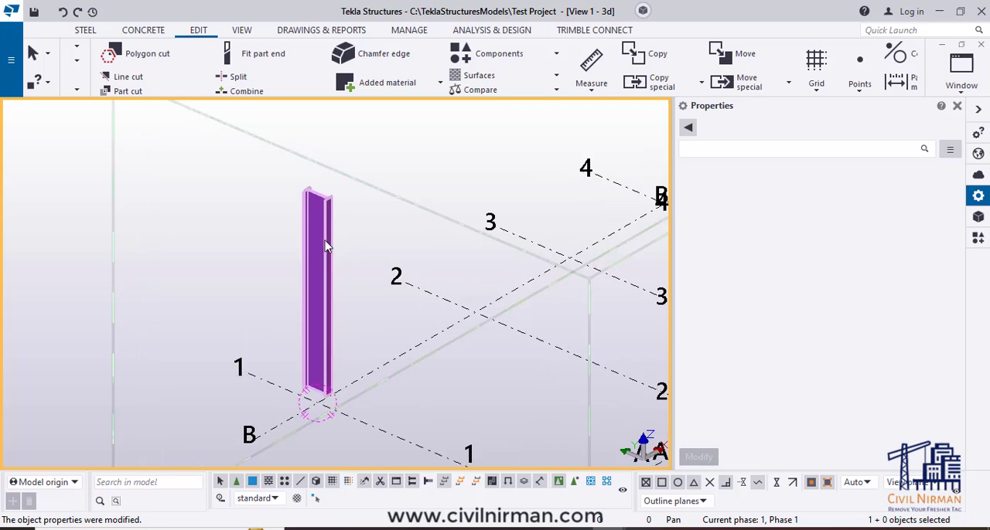
pyautogui.click(325, 241)
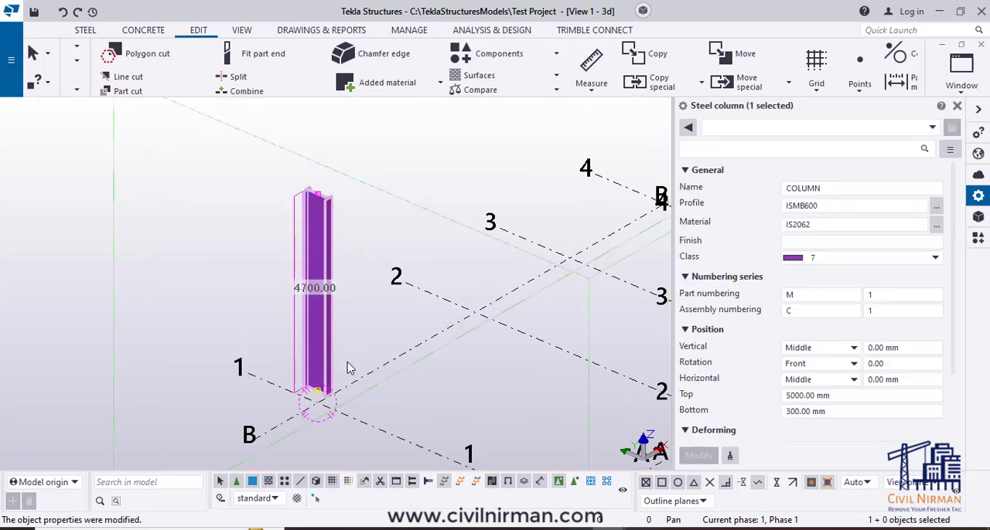
pyautogui.scroll(2, 321, 396)
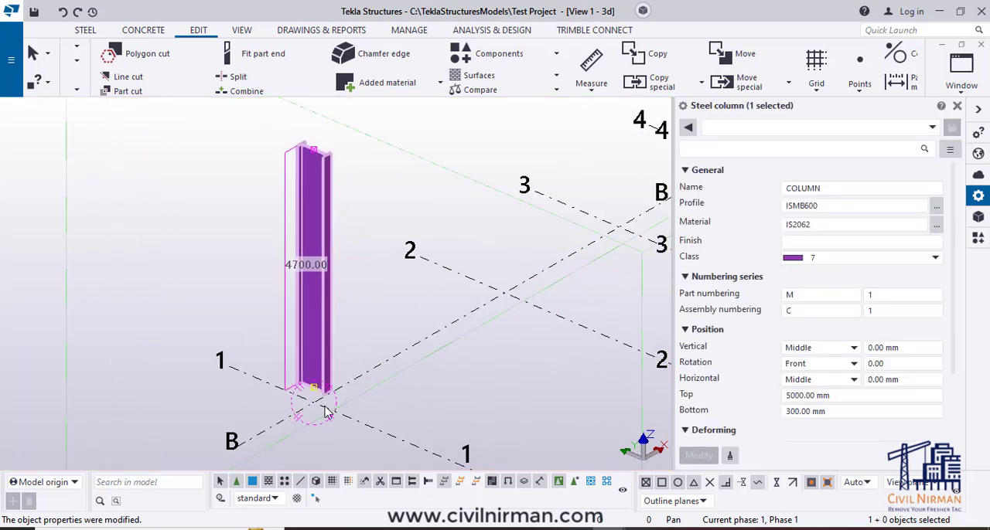
pyautogui.moveTo(328, 403); pyautogui.dragTo(338, 404, button='middle')
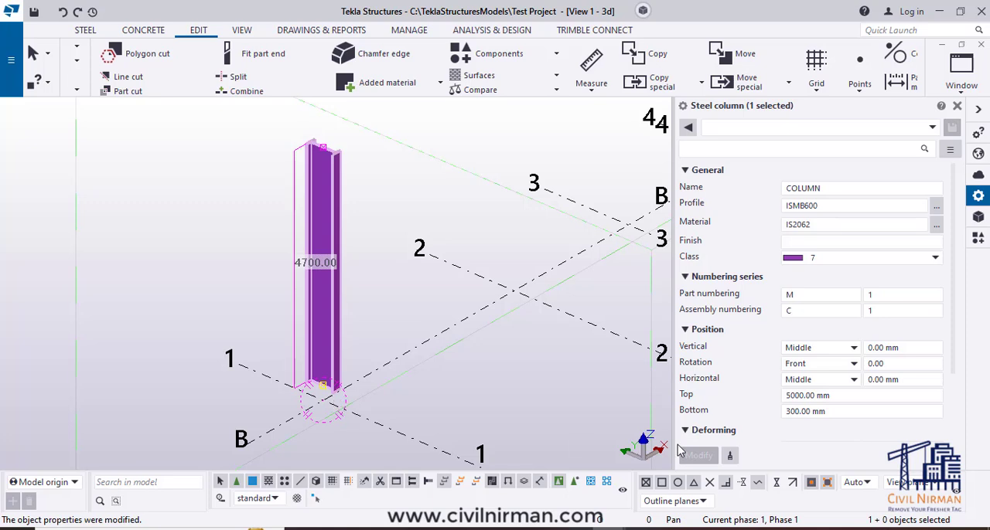
# - Set the column's rotation angle to 90, apply the modification and inspect the rotated column in the model
pyautogui.click(885, 364)
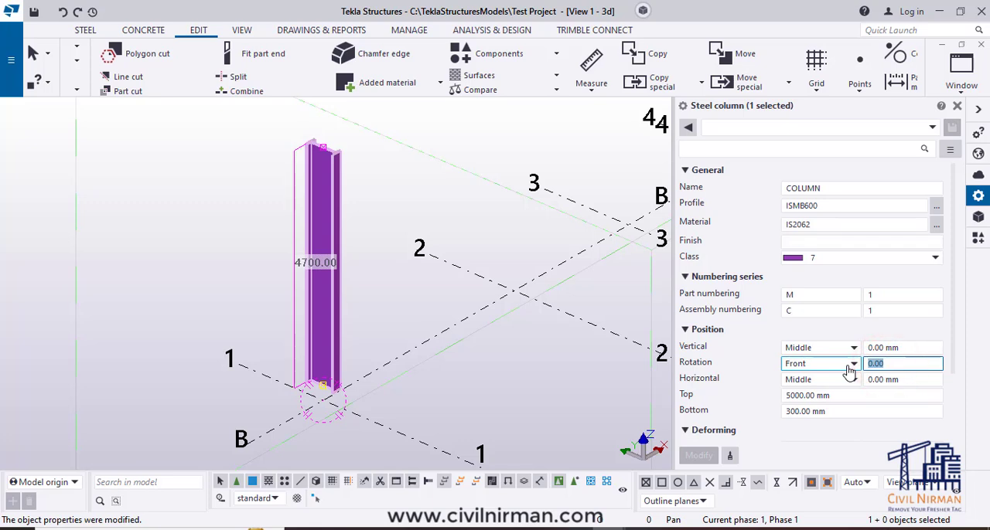
pyautogui.write('90')
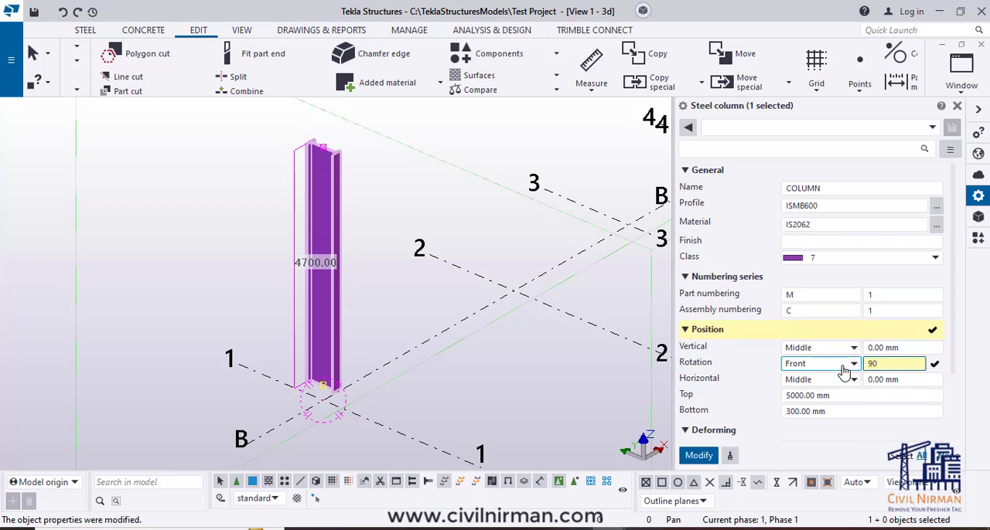
pyautogui.click(700, 456)
pyautogui.click(377, 320)
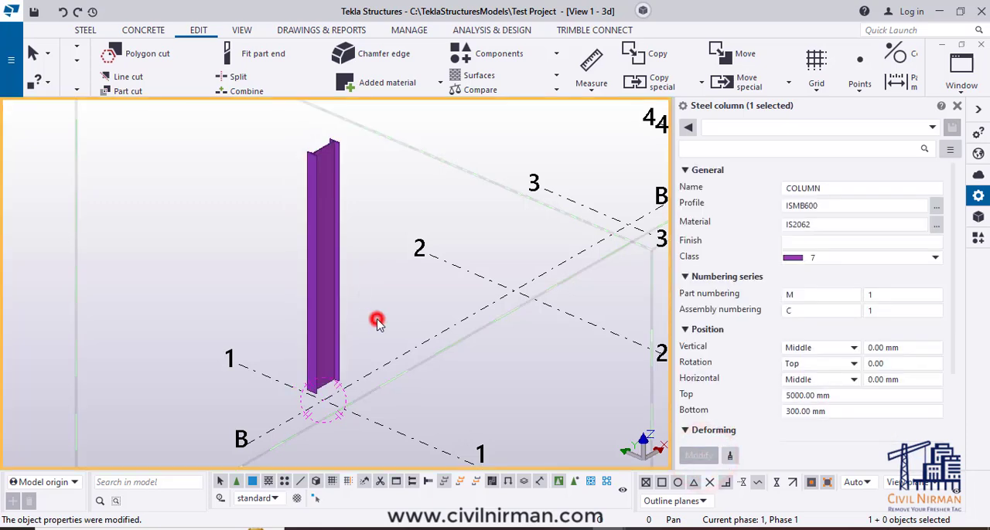
pyautogui.click(335, 321)
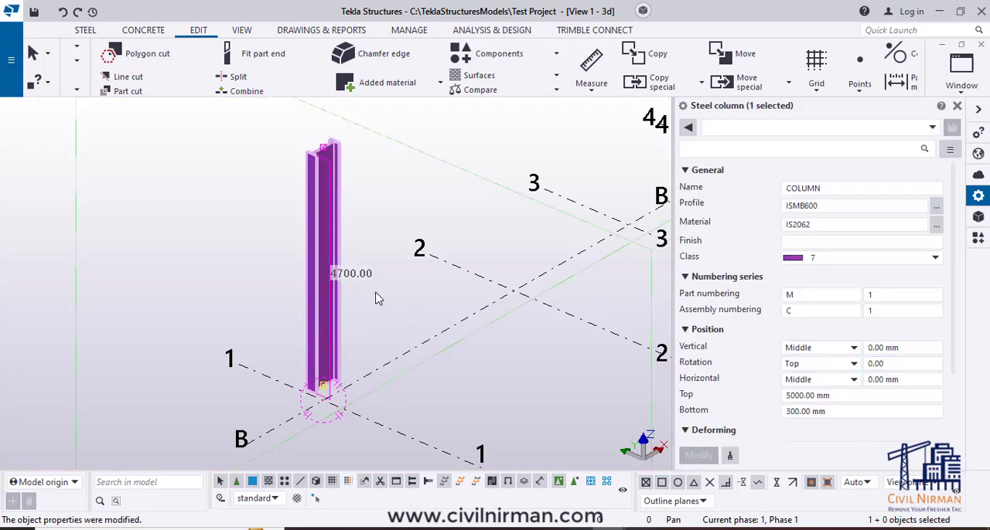
pyautogui.scroll(-2, 408, 304)
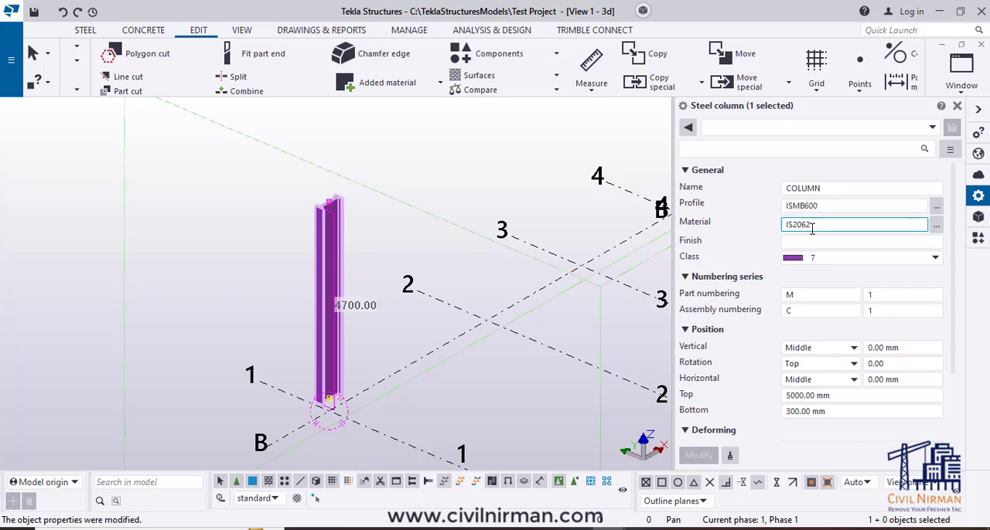
# - Change the column's material to grade IS2062GRA & B from the material catalog and apply the modification
pyautogui.click(937, 226)
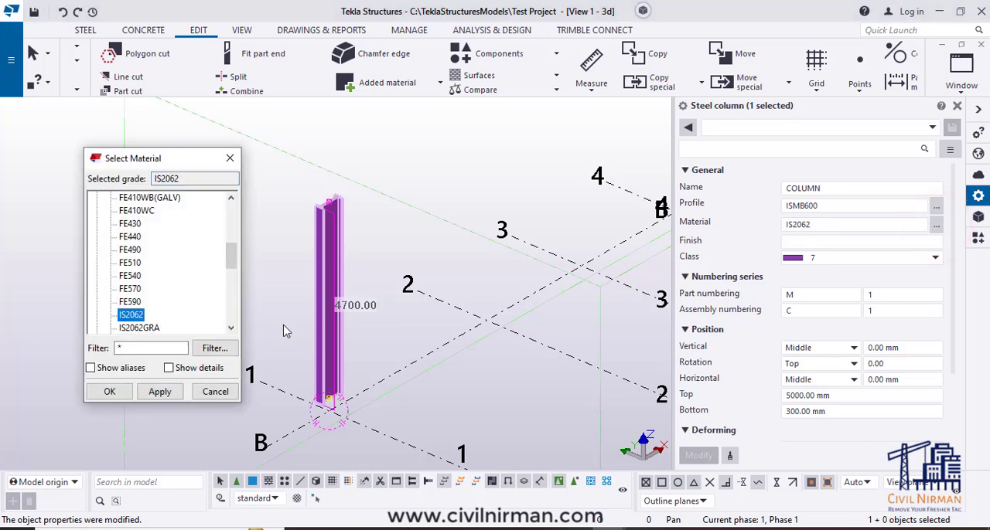
pyautogui.scroll(-1, 178, 277)
pyautogui.scroll(-1, 178, 277)
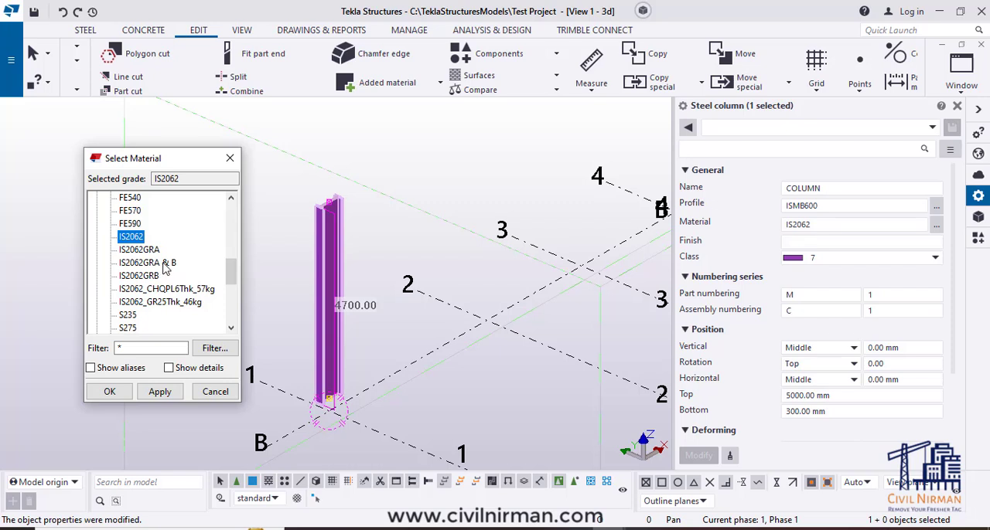
pyautogui.click(153, 263)
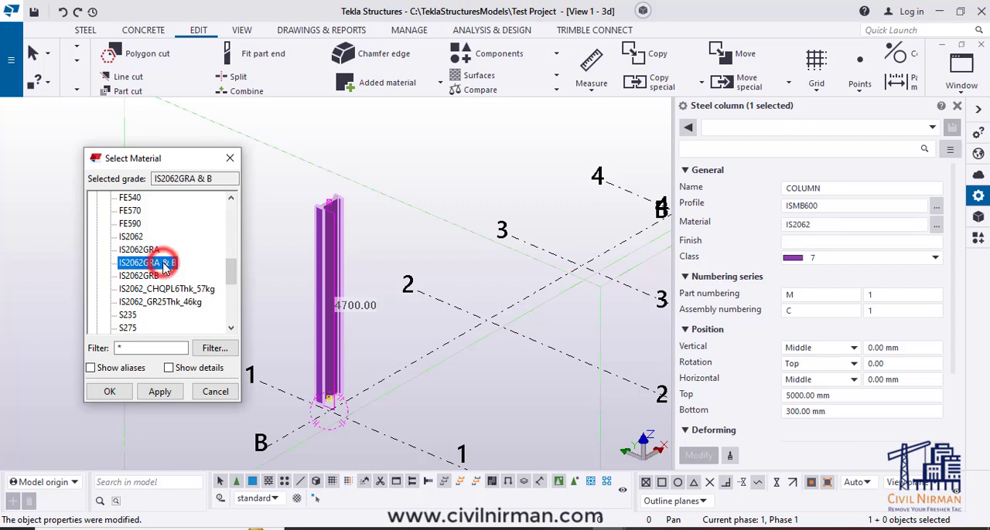
pyautogui.click(155, 392)
pyautogui.click(114, 391)
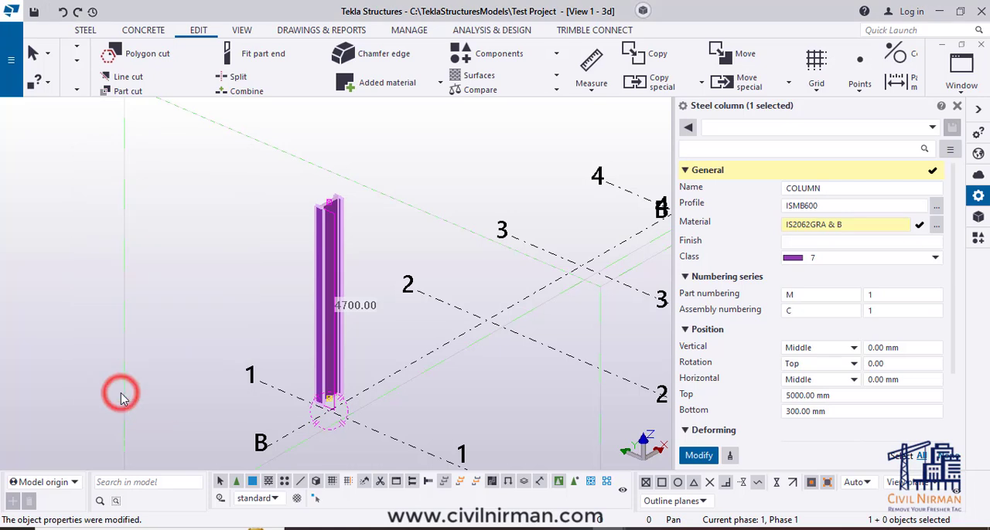
pyautogui.click(689, 457)
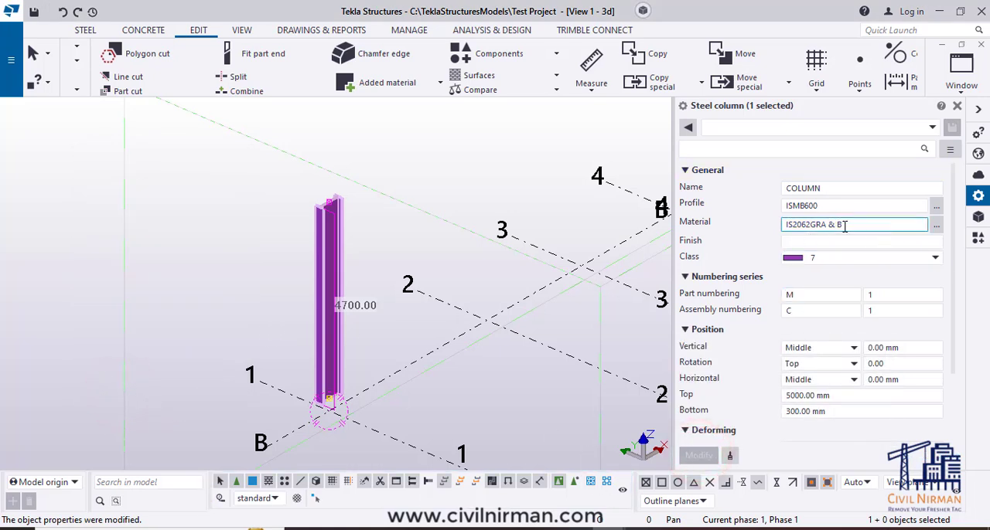
# - Try the codes FP and GAL as the column's finish, clearing the entry each time
pyautogui.click(788, 244)
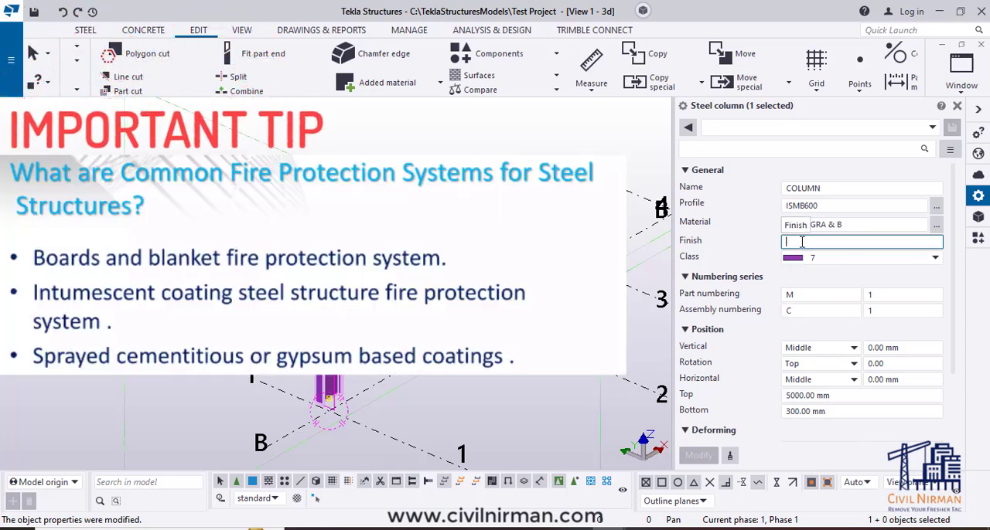
pyautogui.write('f')
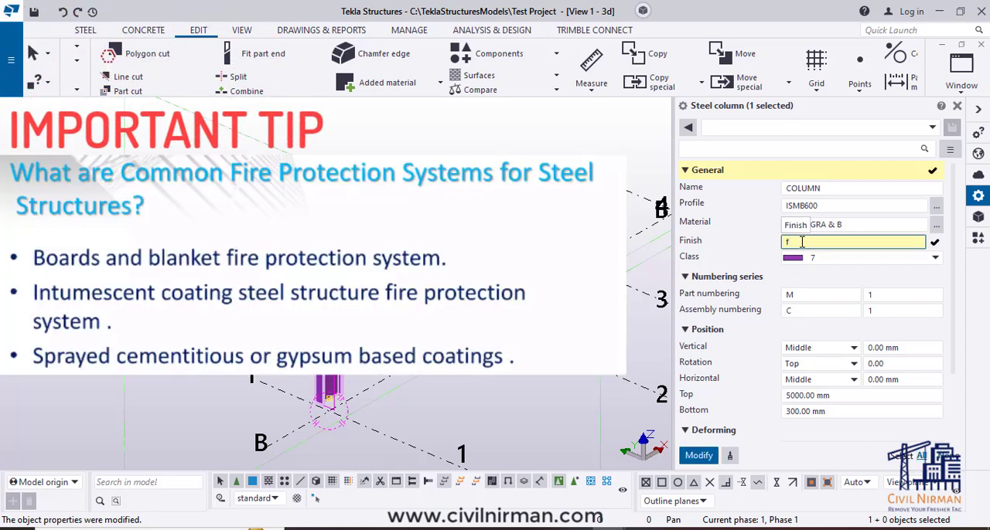
pyautogui.press('BackSpace')
pyautogui.write('FP')
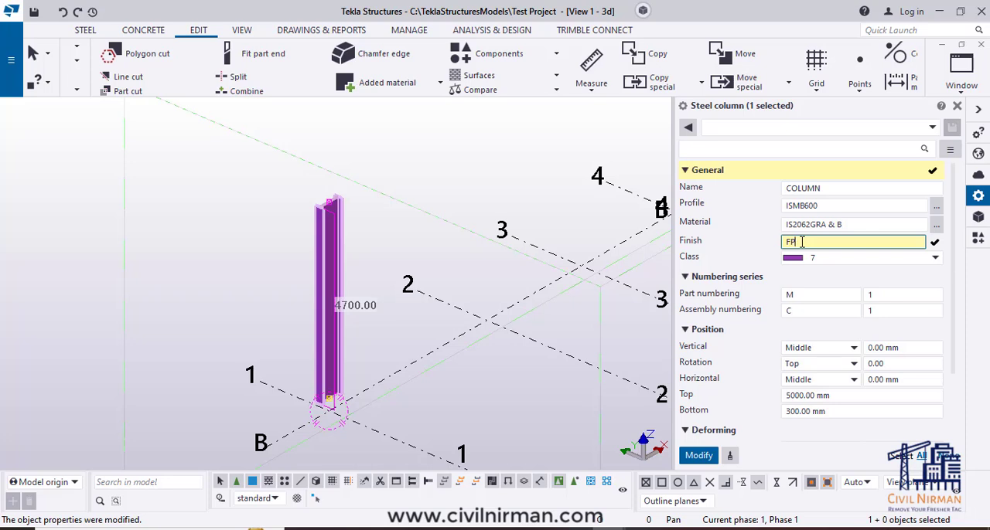
pyautogui.press('BackSpace')
pyautogui.press('BackSpace')
pyautogui.write('GAL')
pyautogui.press('BackSpace')
pyautogui.press('BackSpace')
pyautogui.press('BackSpace')
pyautogui.press('BackSpace')
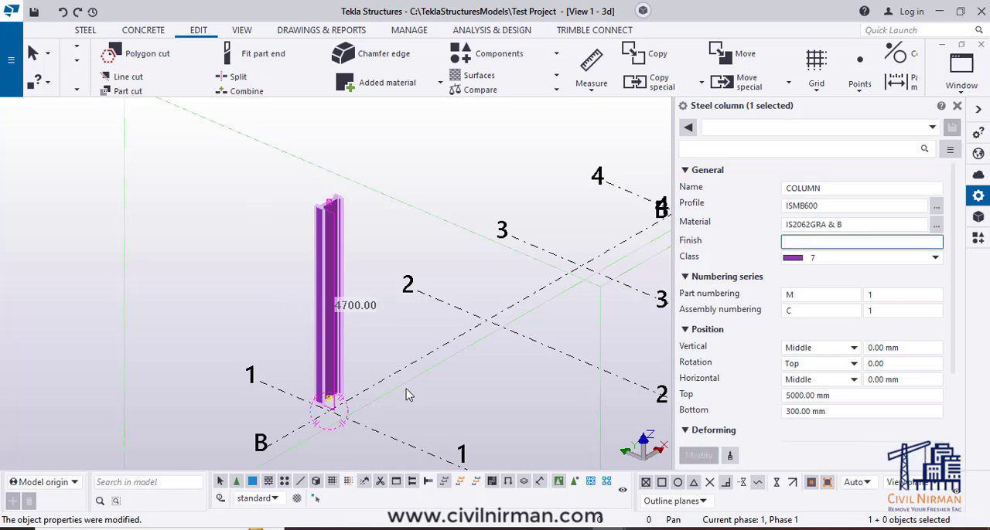
# - Look through the class colours available for the column, keep class 7 and deselect the column
pyautogui.moveTo(406, 389); pyautogui.dragTo(352, 358, button='middle')
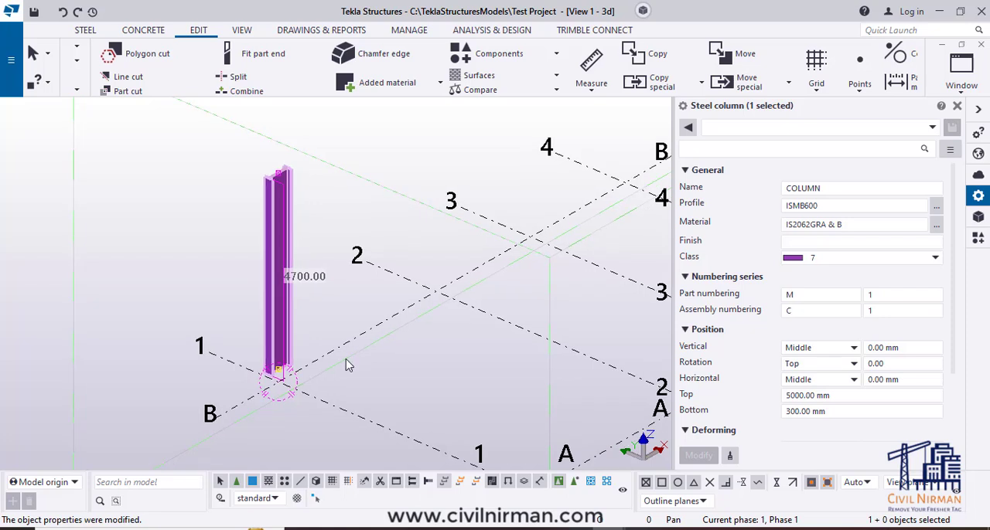
pyautogui.scroll(-1, 348, 366)
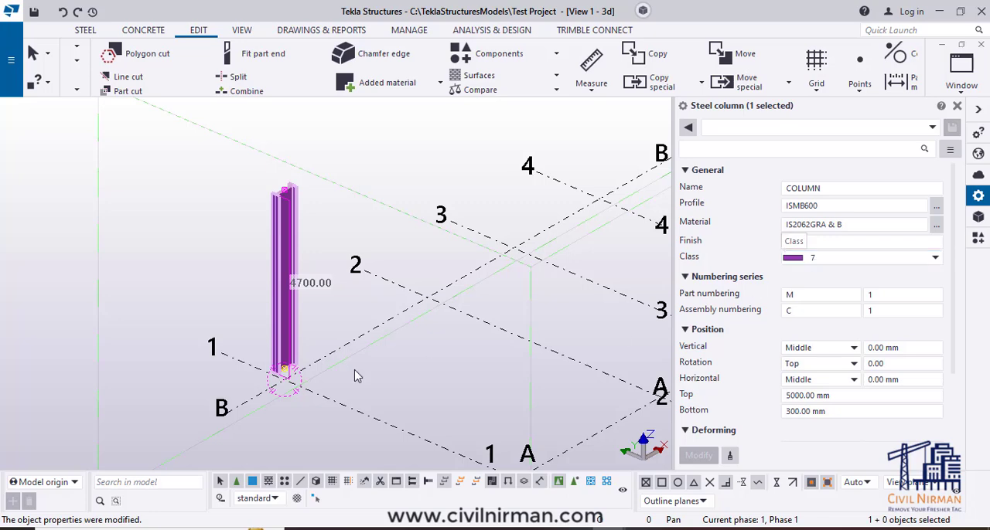
pyautogui.moveTo(382, 370); pyautogui.dragTo(315, 334, button='middle')
pyautogui.scroll(-3, 361, 381)
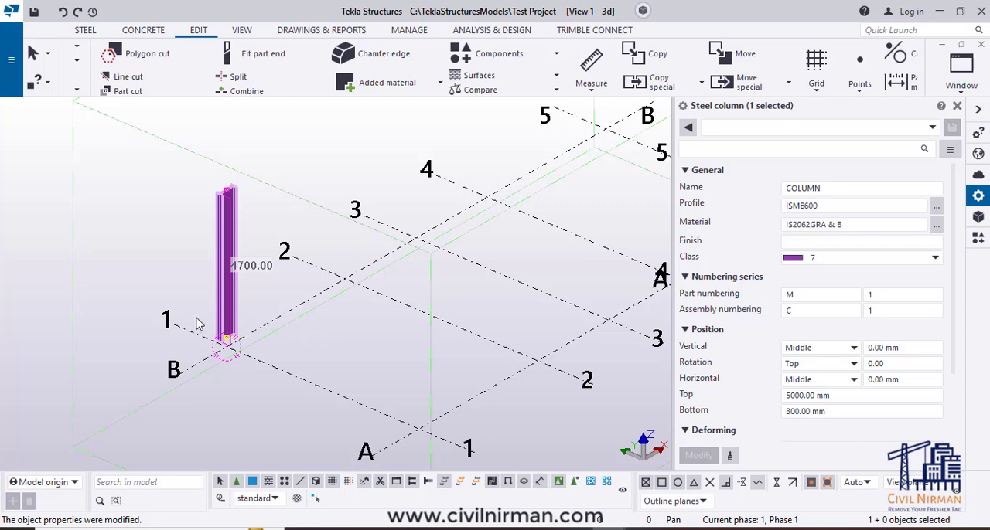
pyautogui.click(832, 258)
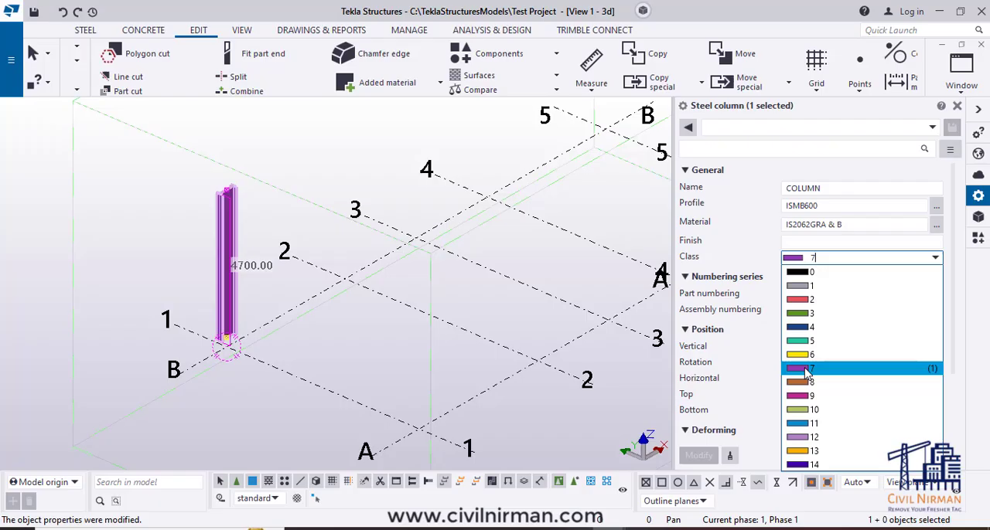
pyautogui.click(805, 369)
pyautogui.click(325, 405)
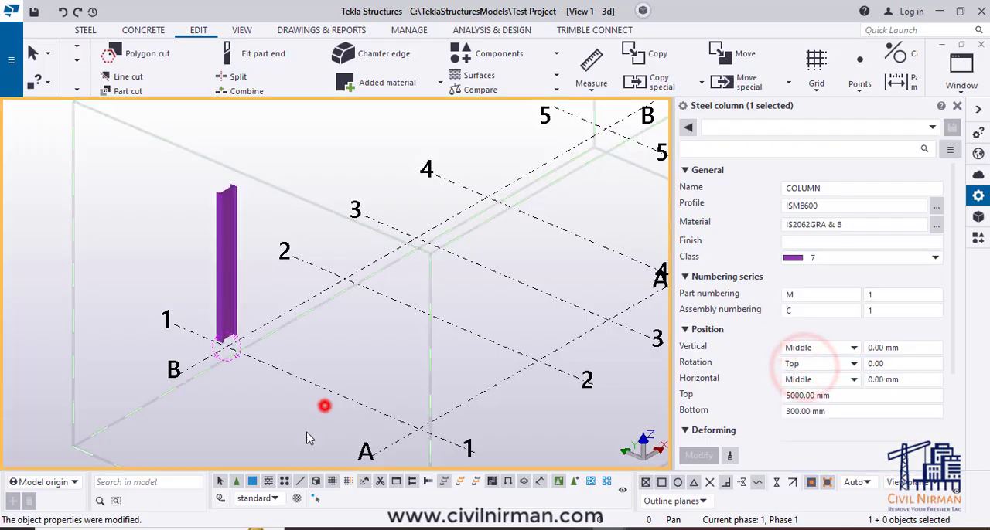
# - Reselect the column and examine its numbering series, including the assembly prefix and start number
pyautogui.moveTo(224, 404); pyautogui.dragTo(272, 392, button='middle')
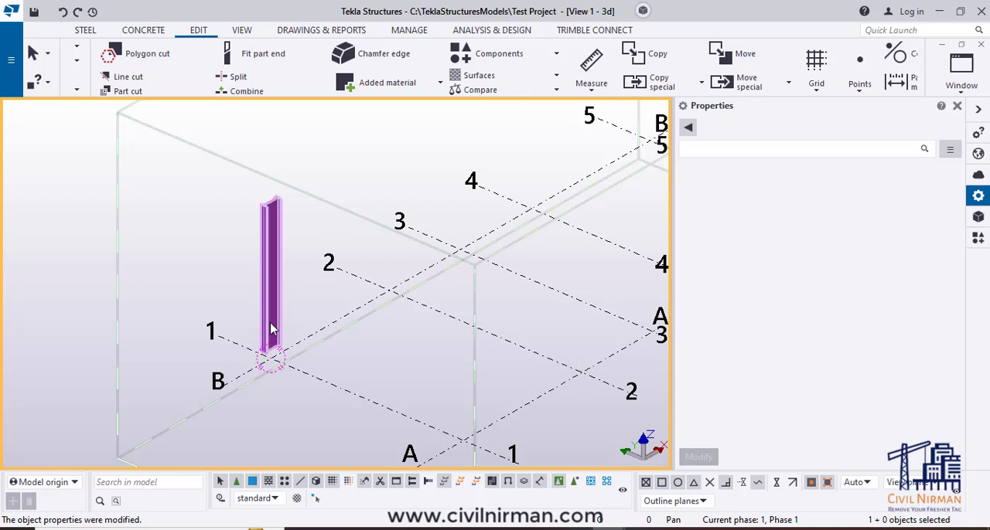
pyautogui.click(274, 285)
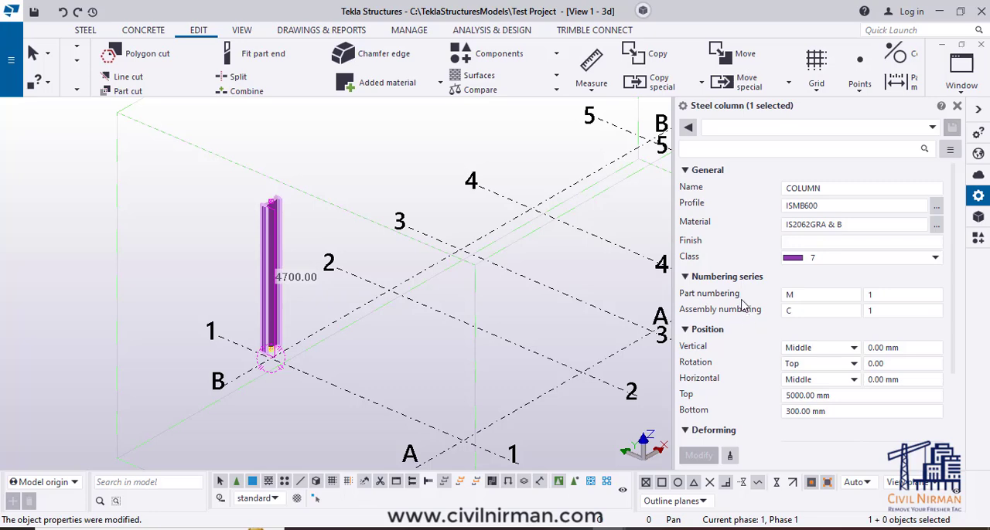
pyautogui.scroll(5, 426, 344)
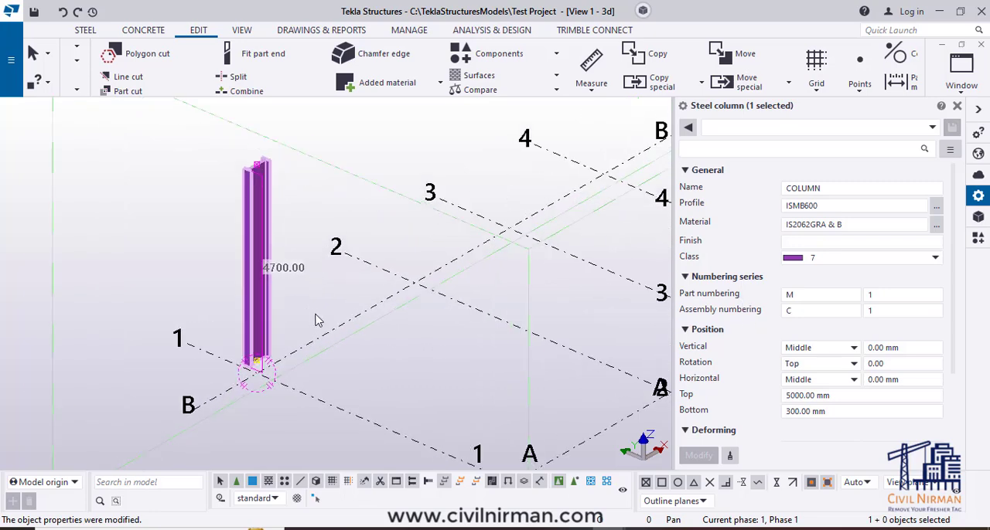
pyautogui.moveTo(417, 334); pyautogui.dragTo(417, 346, button='middle')
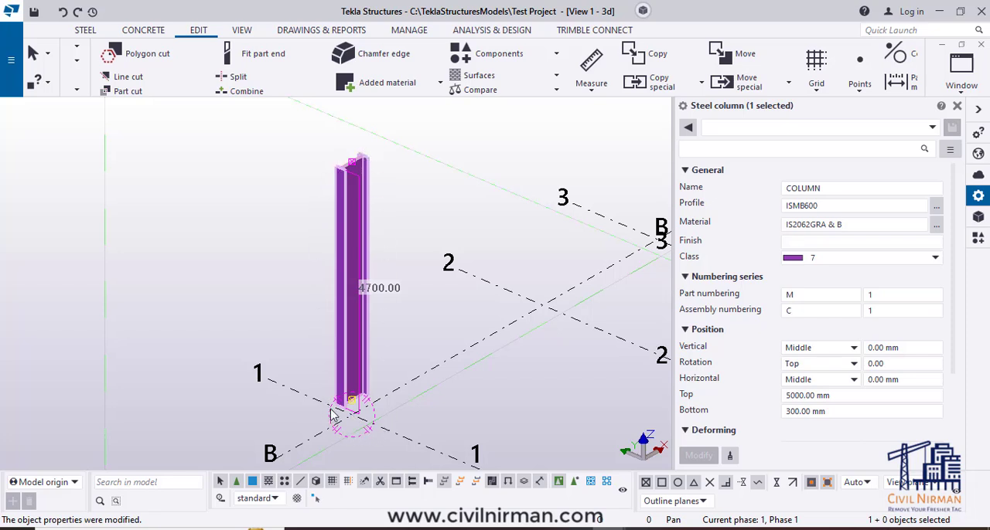
pyautogui.click(792, 309)
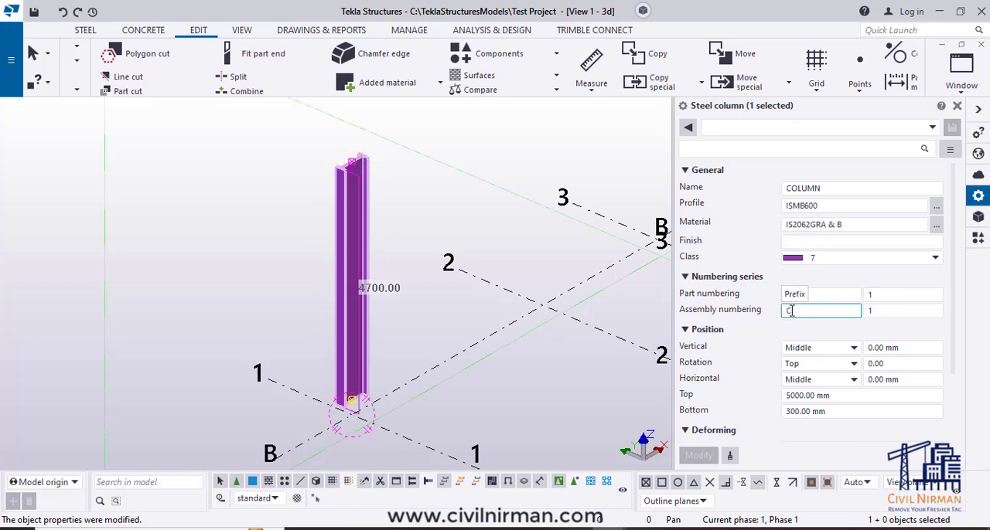
pyautogui.click(790, 311)
pyautogui.click(881, 312)
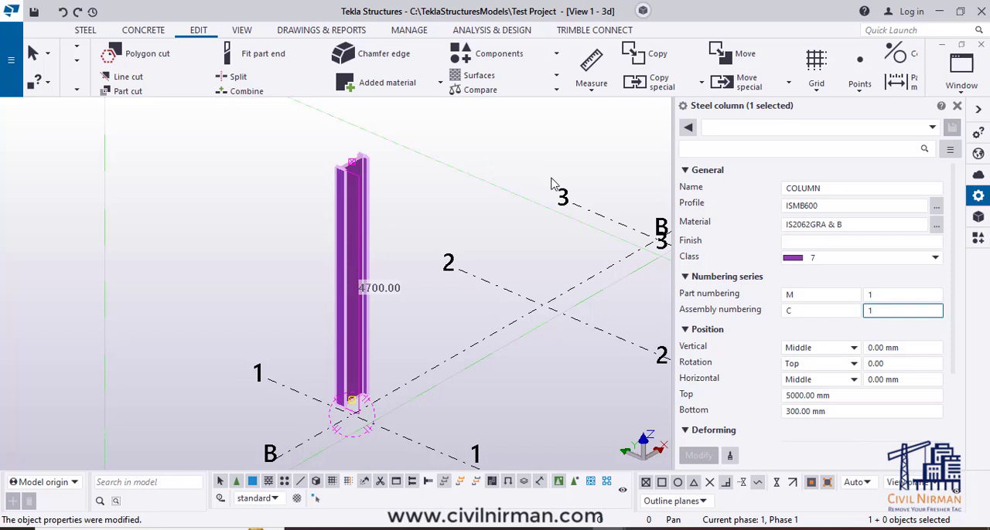
pyautogui.moveTo(542, 314); pyautogui.dragTo(515, 330, button='middle')
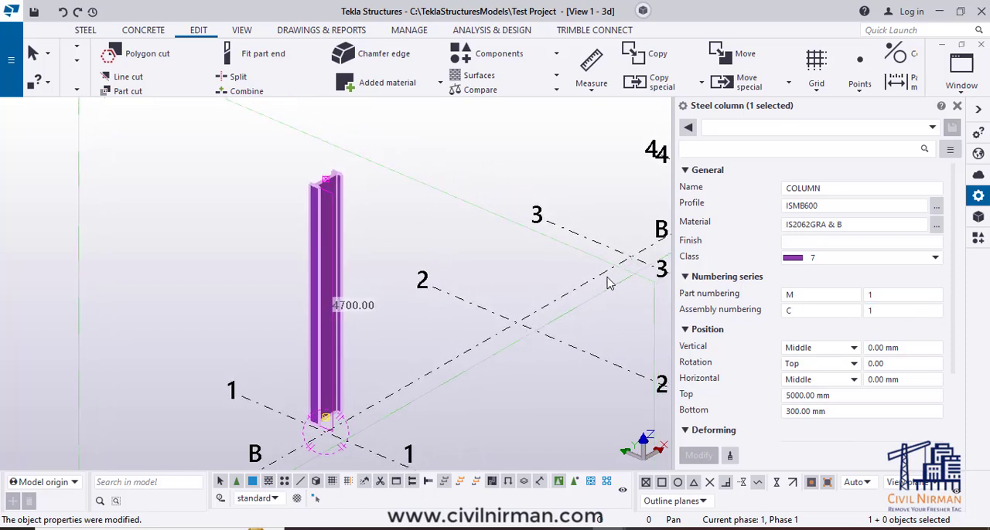
pyautogui.click(801, 311)
# - Examine the column's position properties and base, and view its section in plan at gridlines 1 and B
pyautogui.scroll(-3, 739, 311)
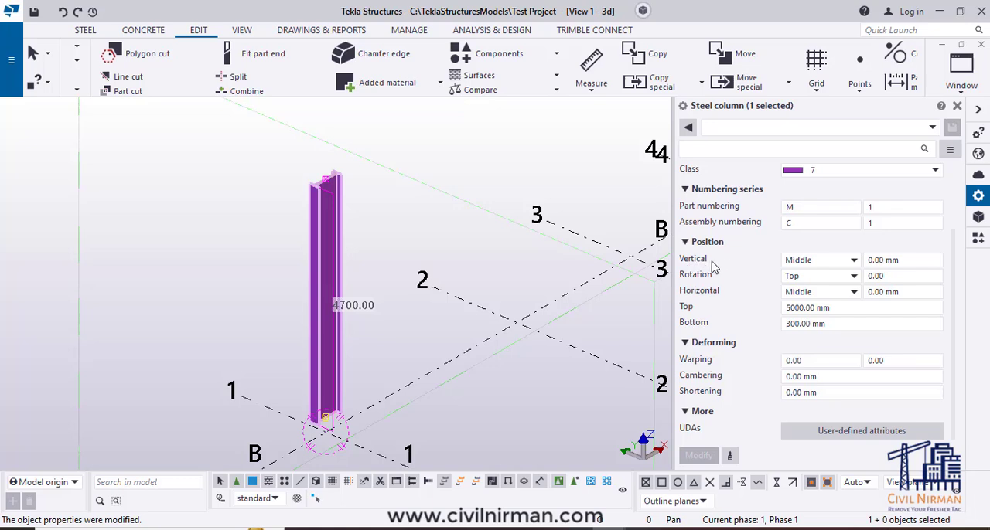
pyautogui.scroll(2, 337, 418)
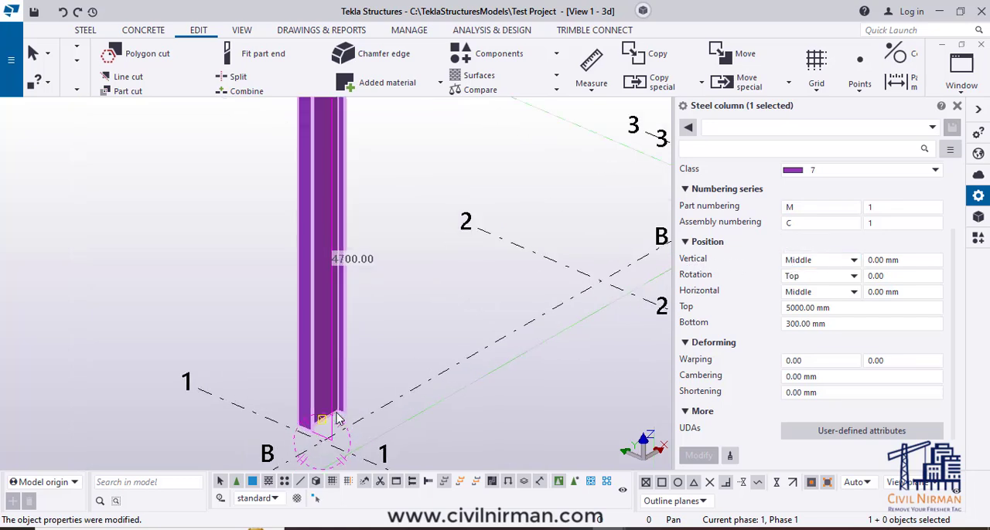
pyautogui.scroll(3, 337, 419)
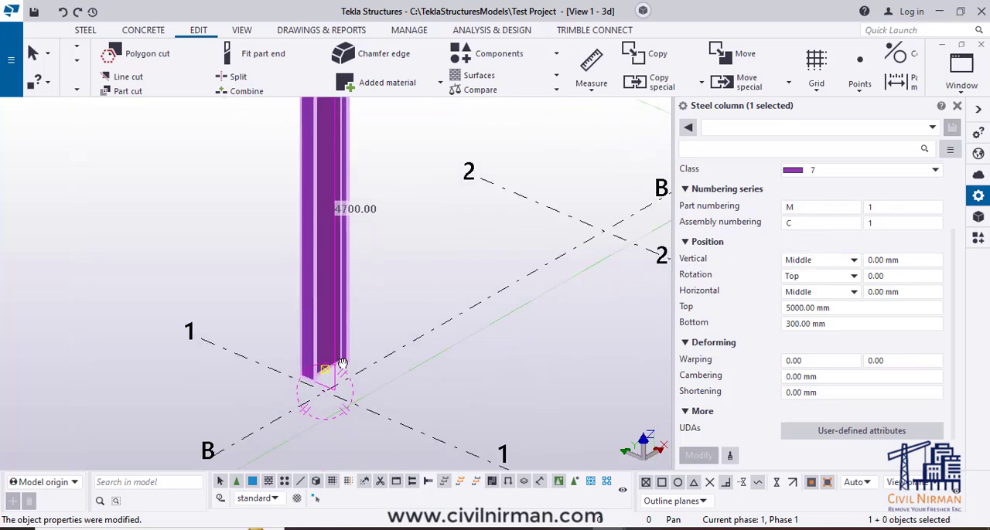
pyautogui.click(412, 379)
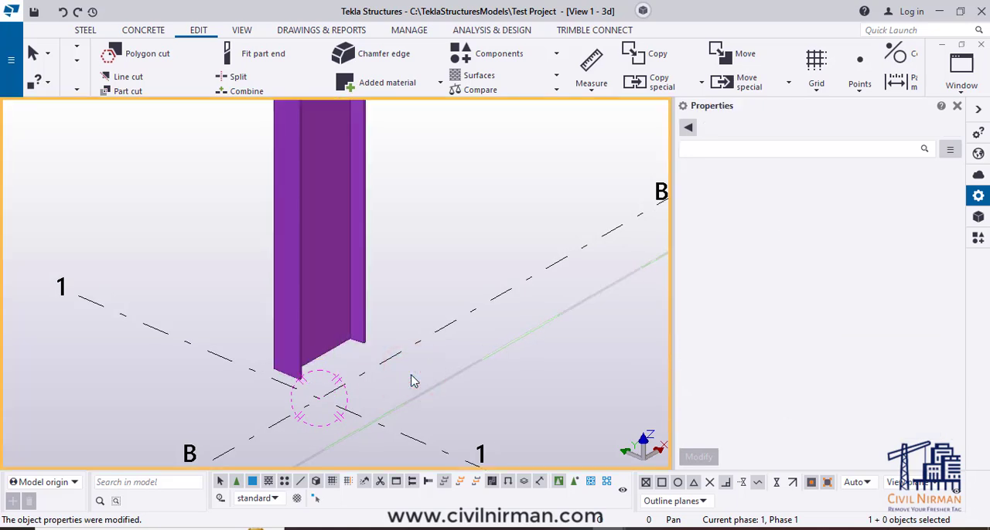
pyautogui.hotkey('ctrl', 'p')
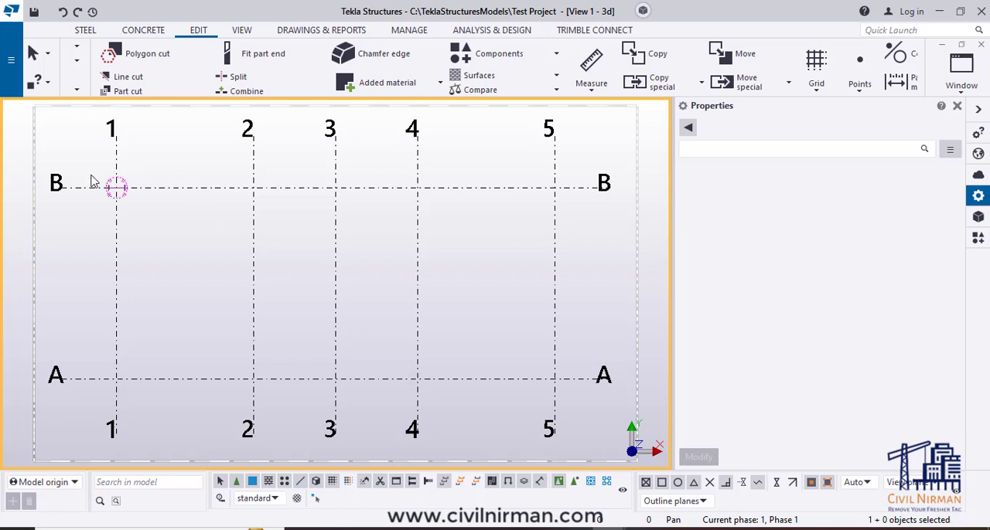
pyautogui.scroll(5, 87, 178)
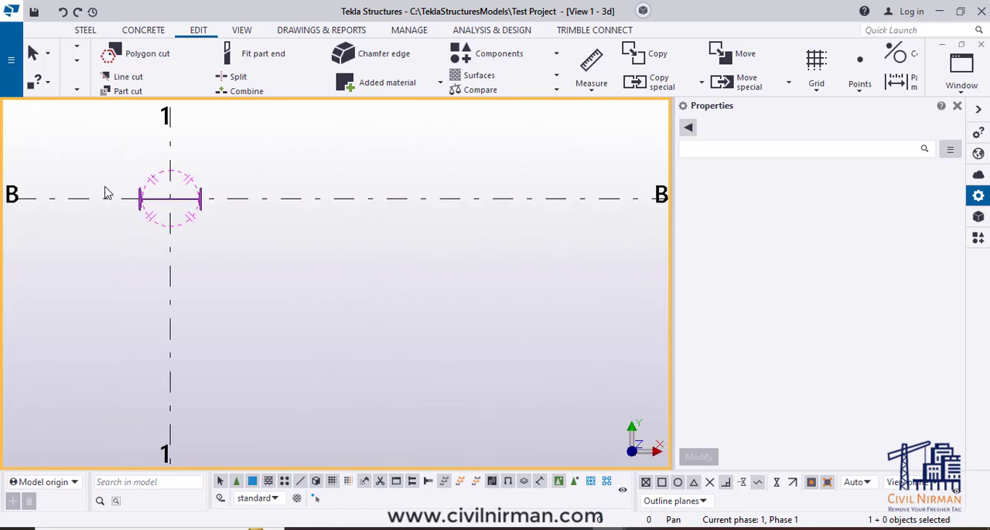
pyautogui.moveTo(358, 318); pyautogui.dragTo(486, 343, button='middle')
pyautogui.scroll(1, 483, 341)
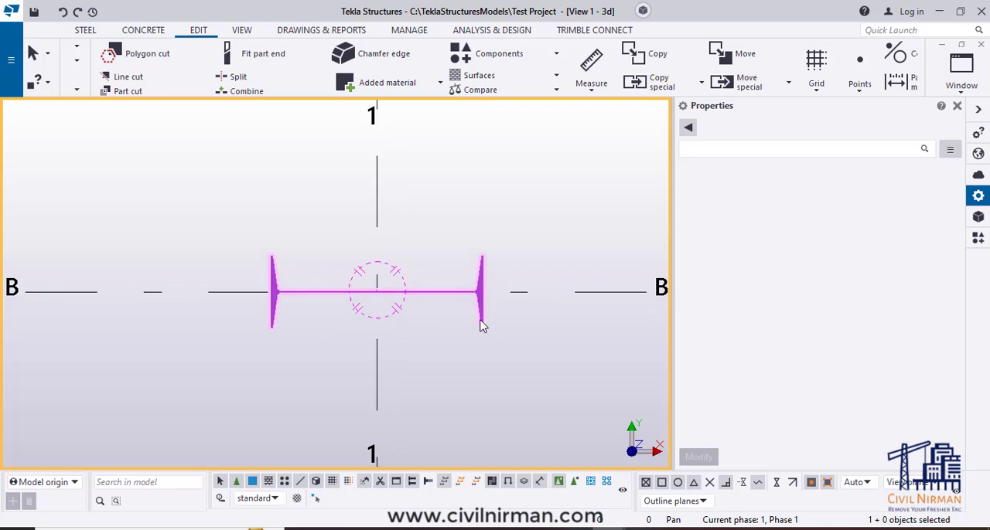
# - Select the column at gridlines 1 and B and apply the vertical positions Down and Up in turn
pyautogui.click(479, 319)
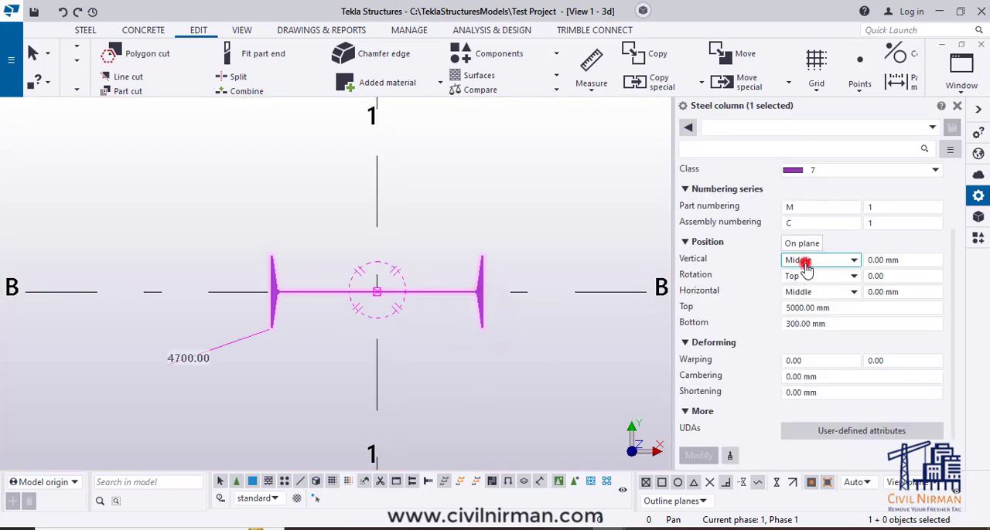
pyautogui.click(804, 263)
pyautogui.click(804, 291)
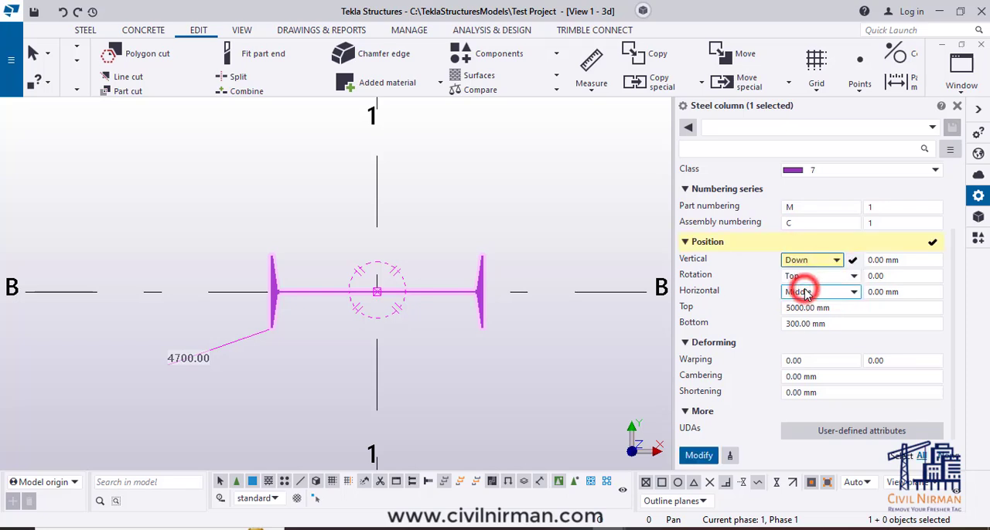
pyautogui.click(700, 455)
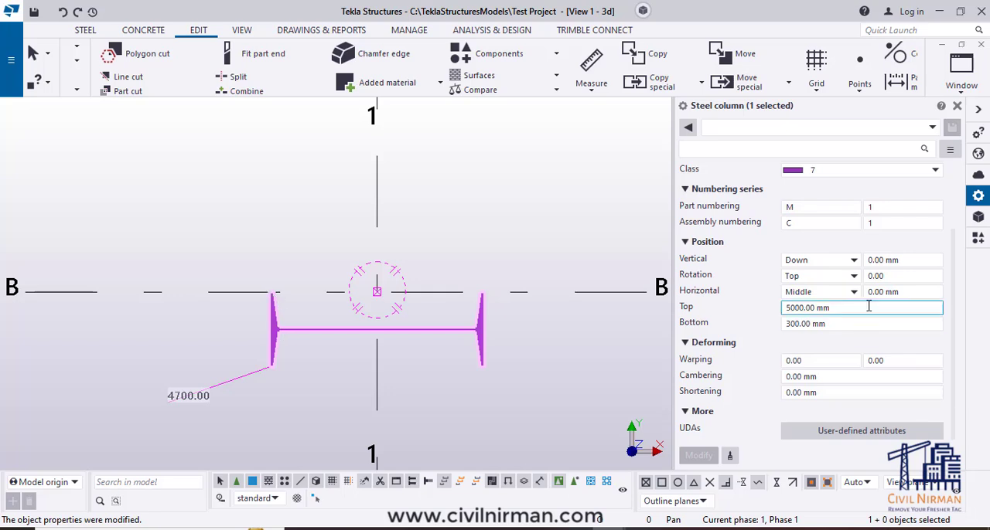
pyautogui.click(826, 260)
pyautogui.click(808, 303)
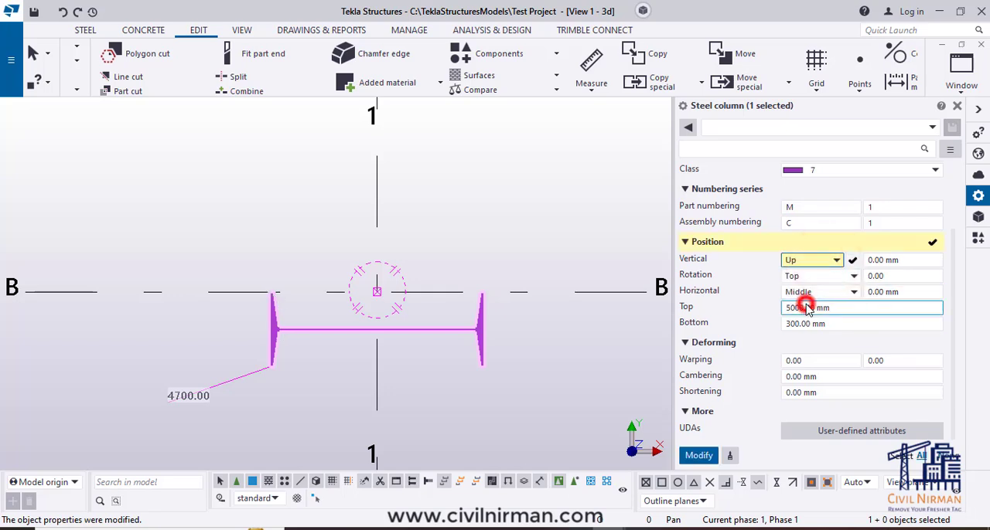
pyautogui.click(698, 456)
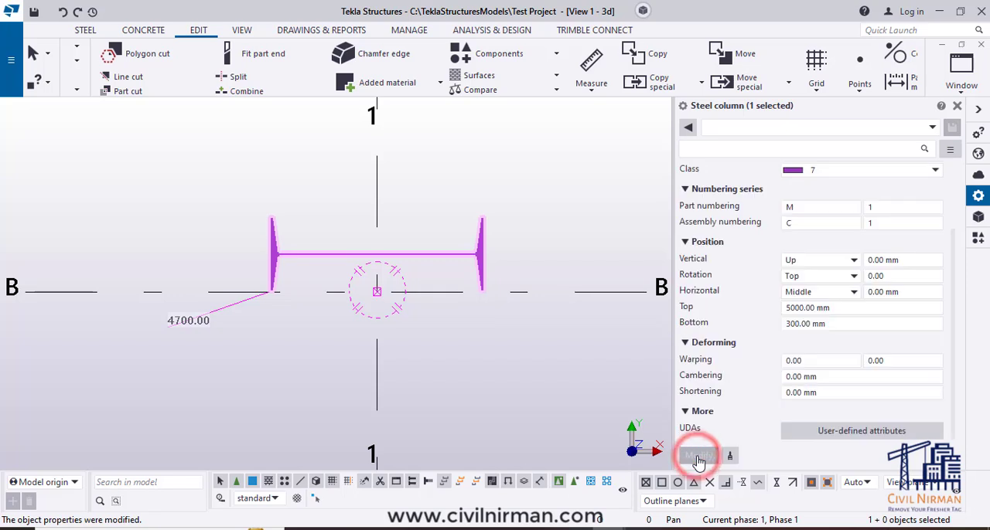
# - Set the column's vertical position to Middle and apply the change
pyautogui.click(804, 262)
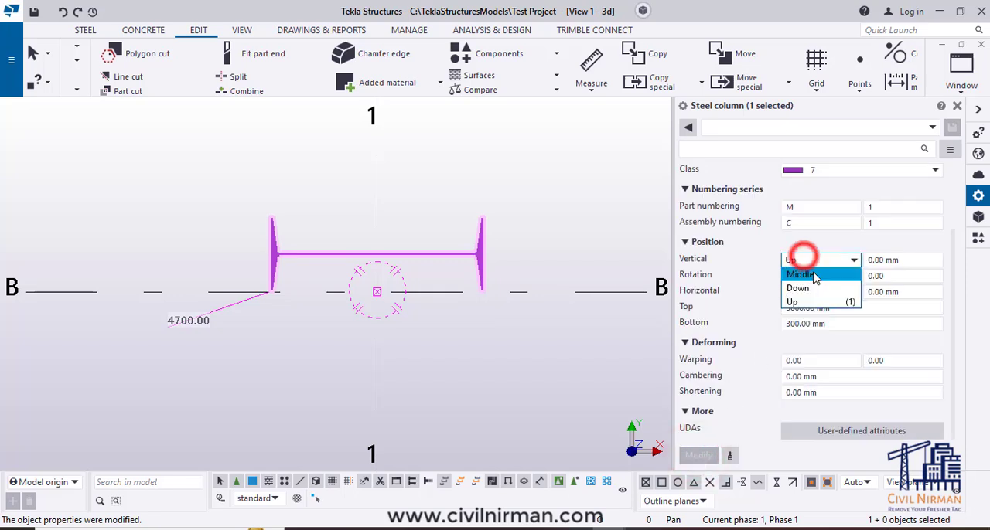
pyautogui.click(804, 273)
pyautogui.click(700, 457)
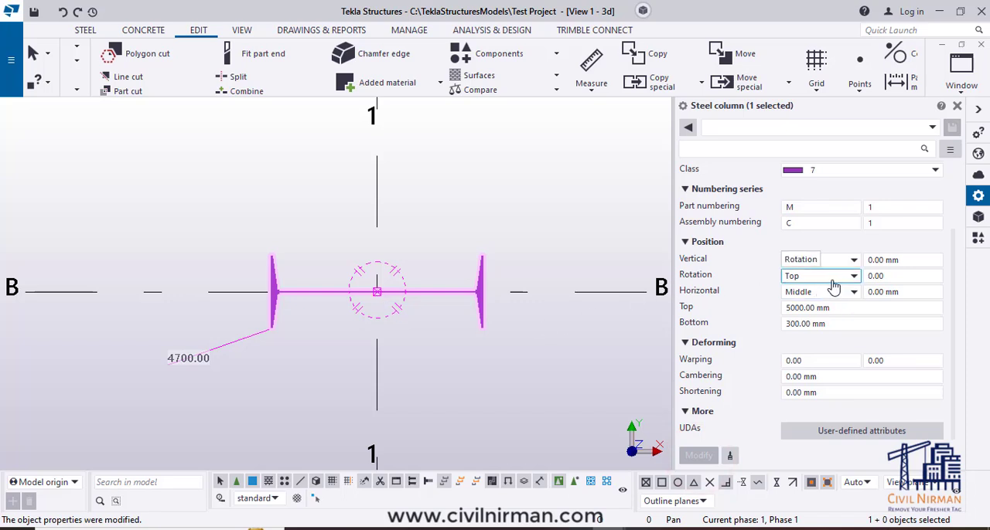
# - Apply a rotation offset of 45 to the column, keeping the rotation reference at Top
pyautogui.click(891, 273)
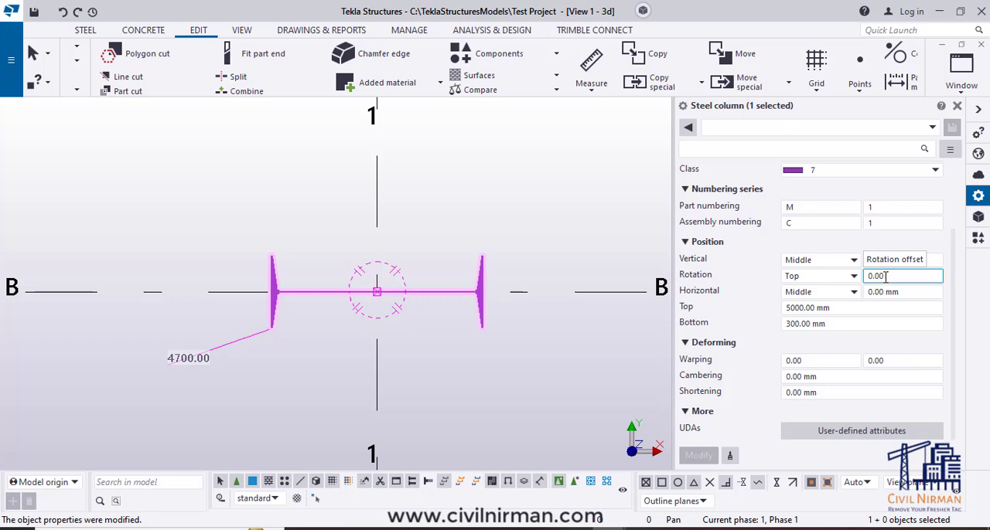
pyautogui.doubleClick(885, 276)
pyautogui.write('45')
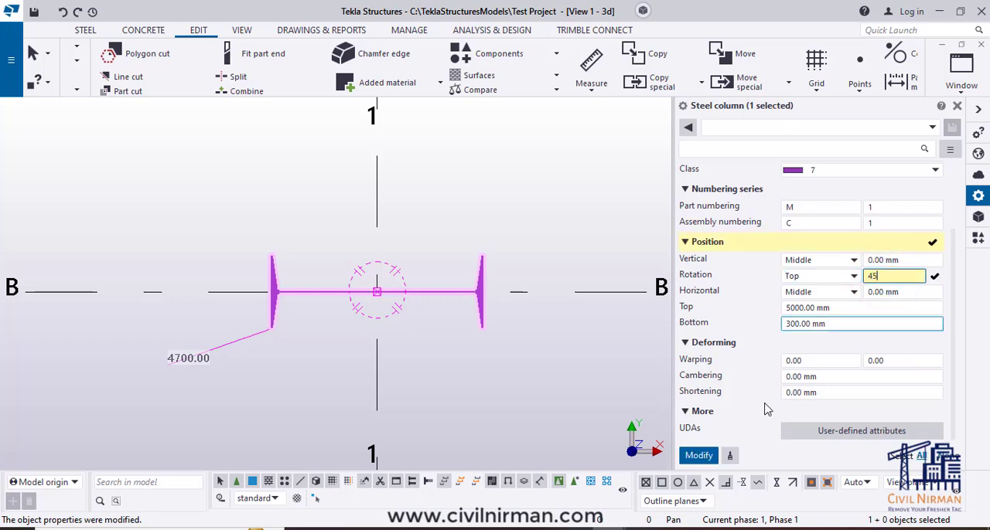
pyautogui.click(698, 456)
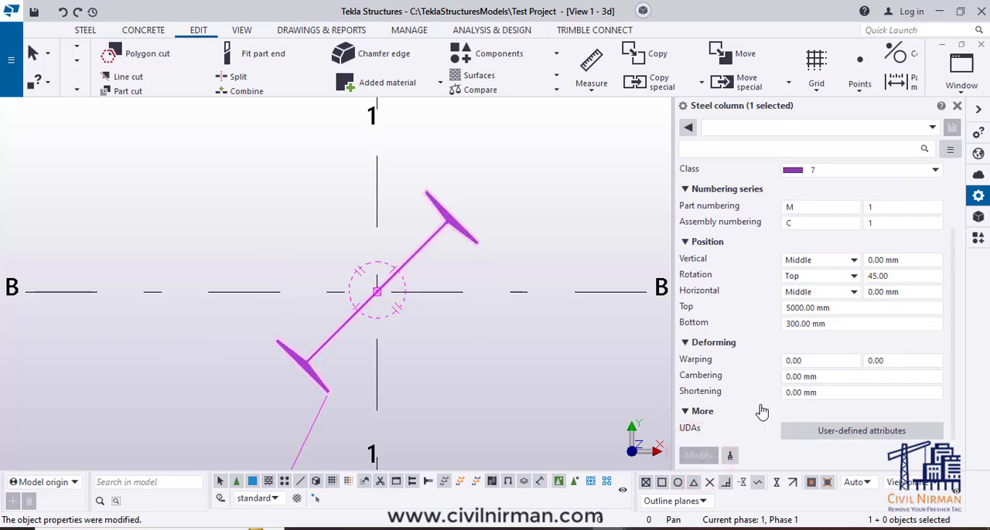
# - Set the column's rotation offset to 90 and apply it to turn the section
pyautogui.doubleClick(897, 276)
pyautogui.write('90')
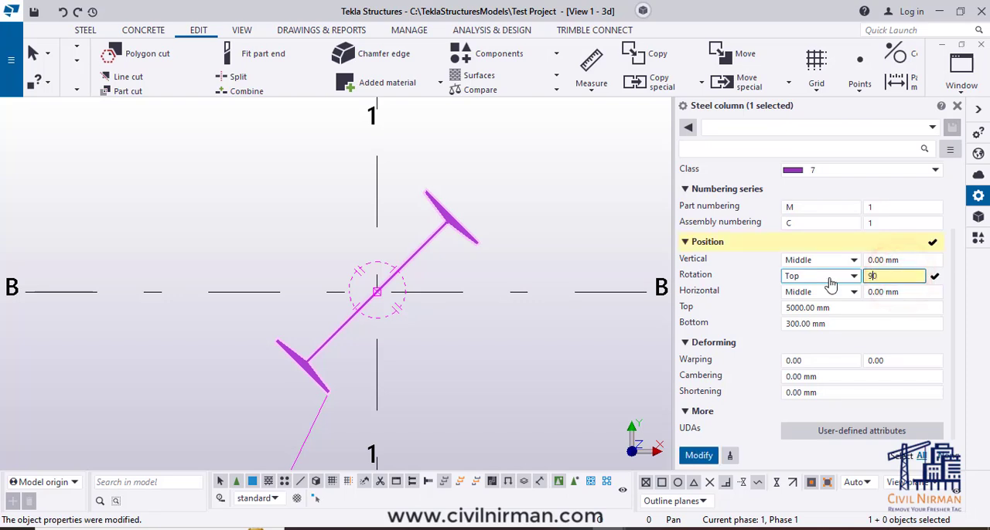
pyautogui.click(698, 455)
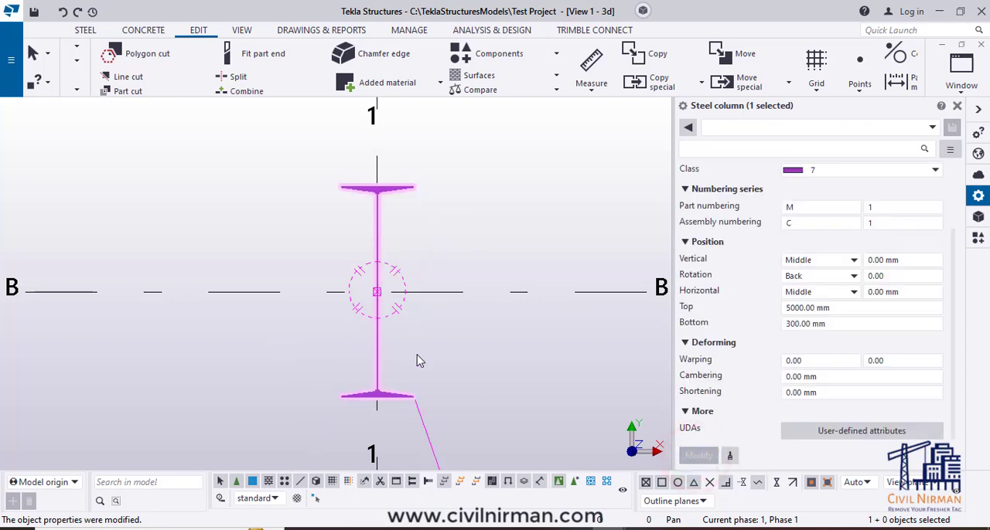
# - Rotate the column again from the Back orientation by applying another rotation offset of 90
pyautogui.moveTo(440, 320); pyautogui.dragTo(426, 296, button='middle')
pyautogui.scroll(-5, 423, 240)
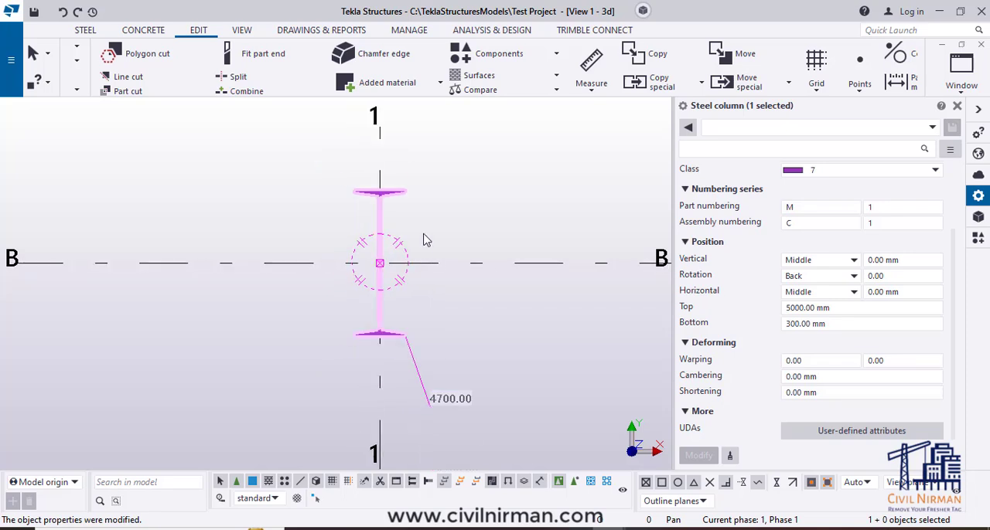
pyautogui.scroll(2, 392, 280)
pyautogui.scroll(1, 453, 277)
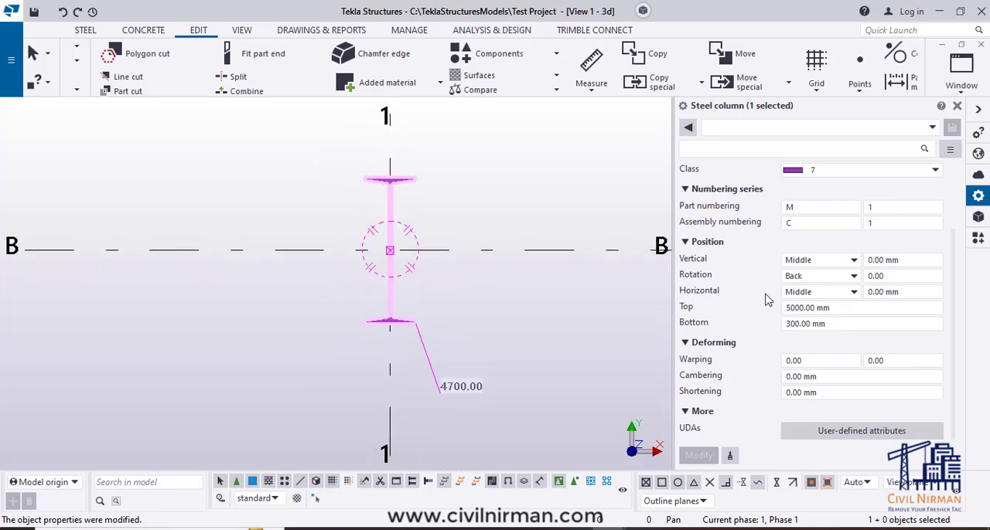
pyautogui.scroll(1, 453, 290)
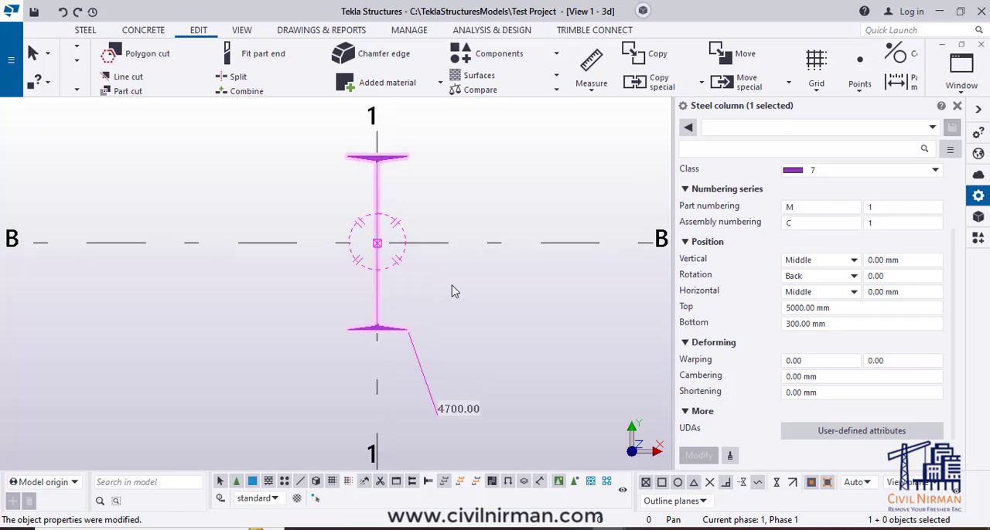
pyautogui.click(828, 292)
pyautogui.click(825, 290)
pyautogui.doubleClick(893, 276)
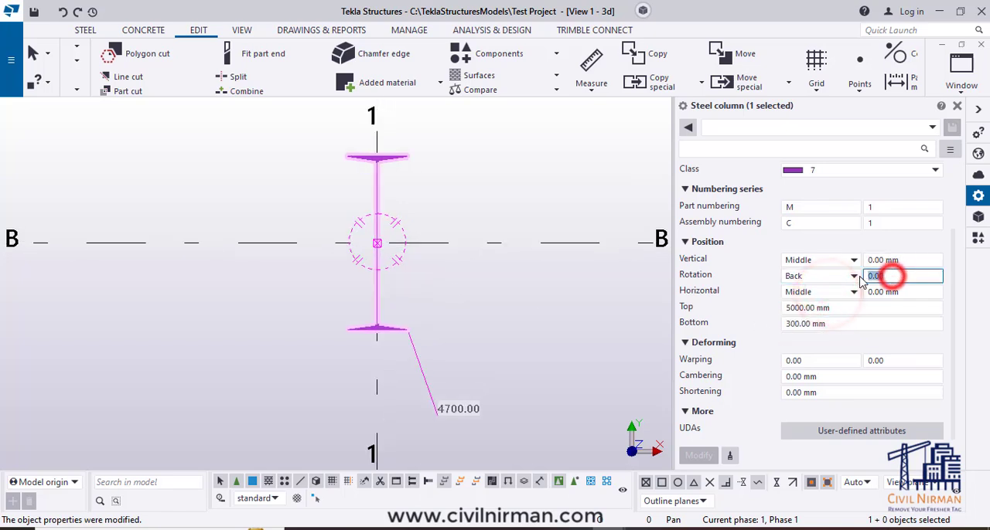
pyautogui.write('90')
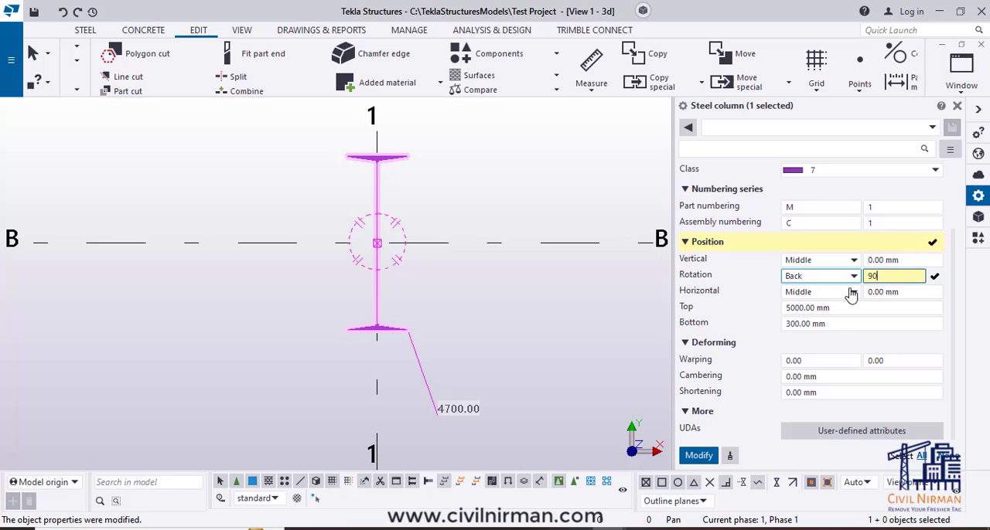
pyautogui.click(699, 455)
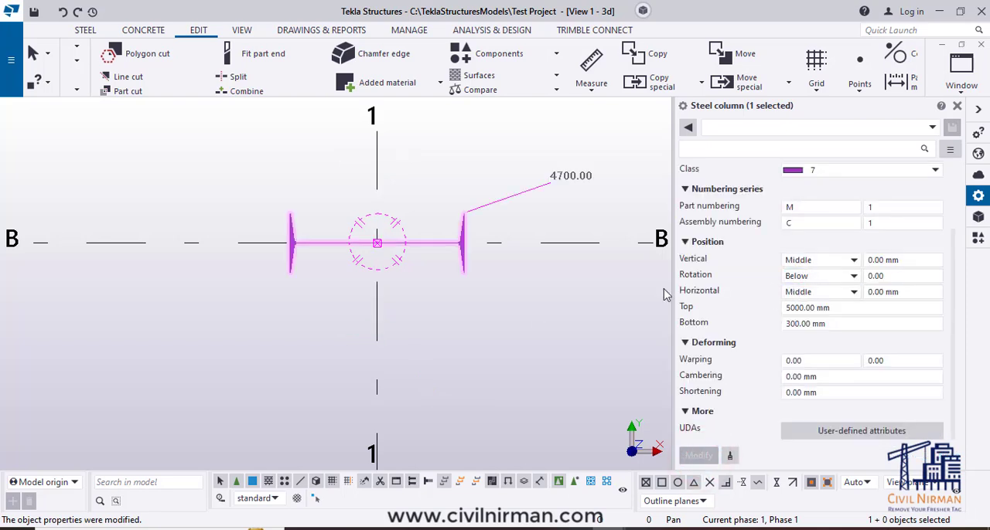
# - Apply the horizontal positions Left and Right to the column in turn
pyautogui.click(835, 294)
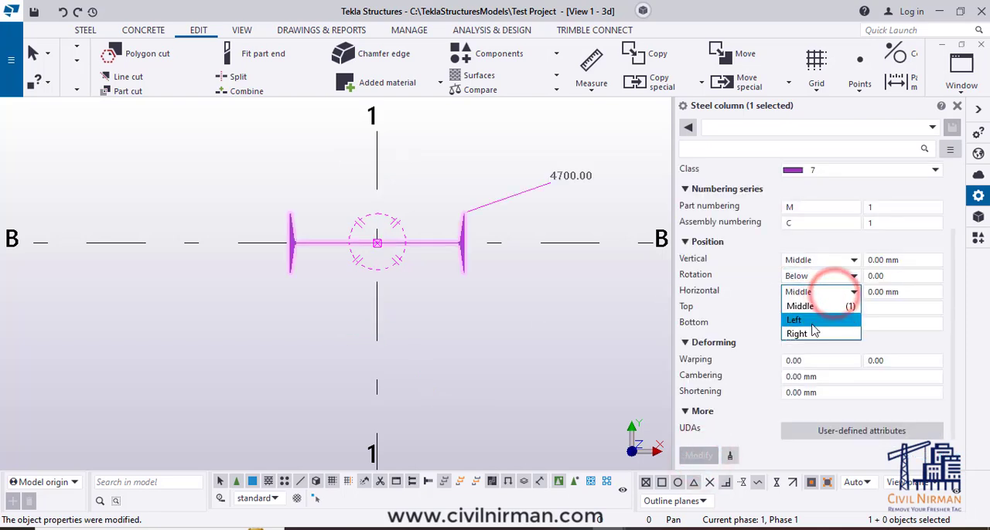
pyautogui.click(811, 320)
pyautogui.click(700, 456)
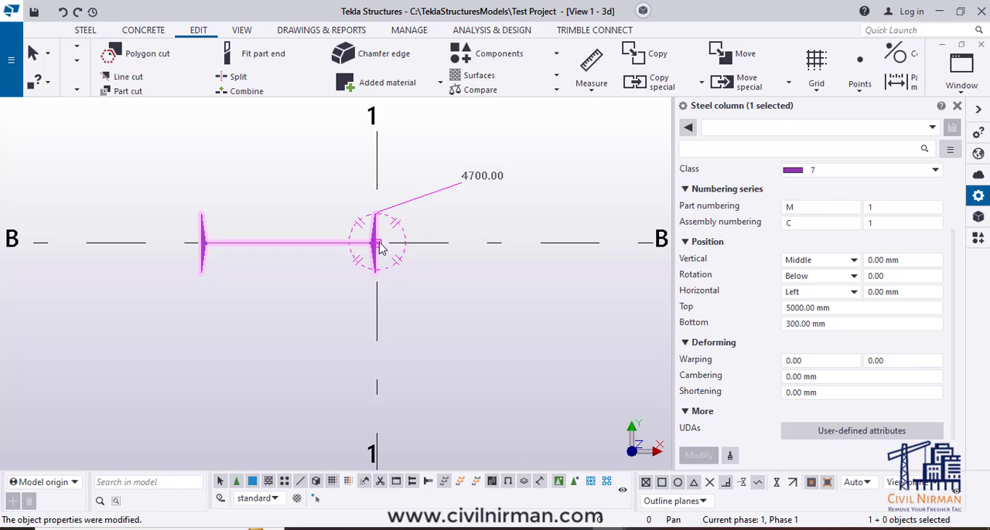
pyautogui.click(804, 292)
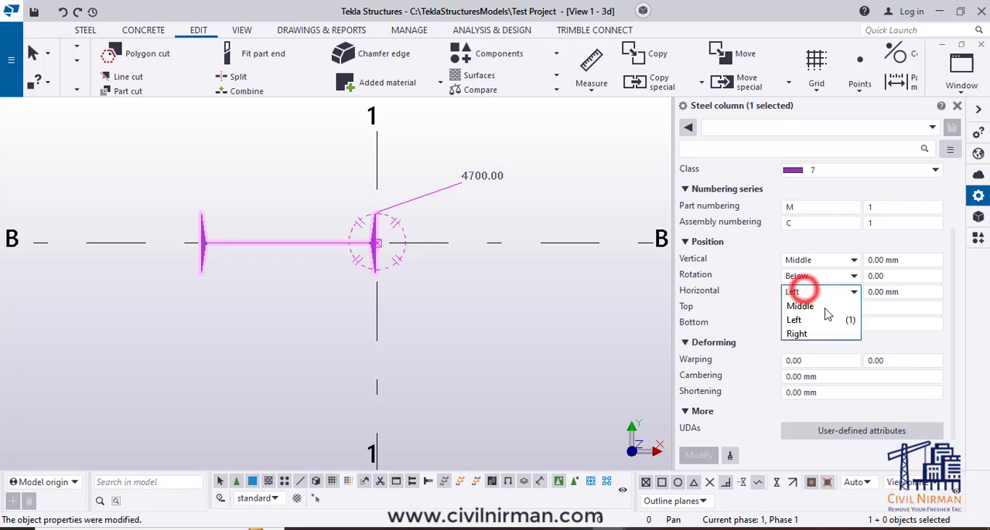
pyautogui.click(799, 333)
pyautogui.click(701, 455)
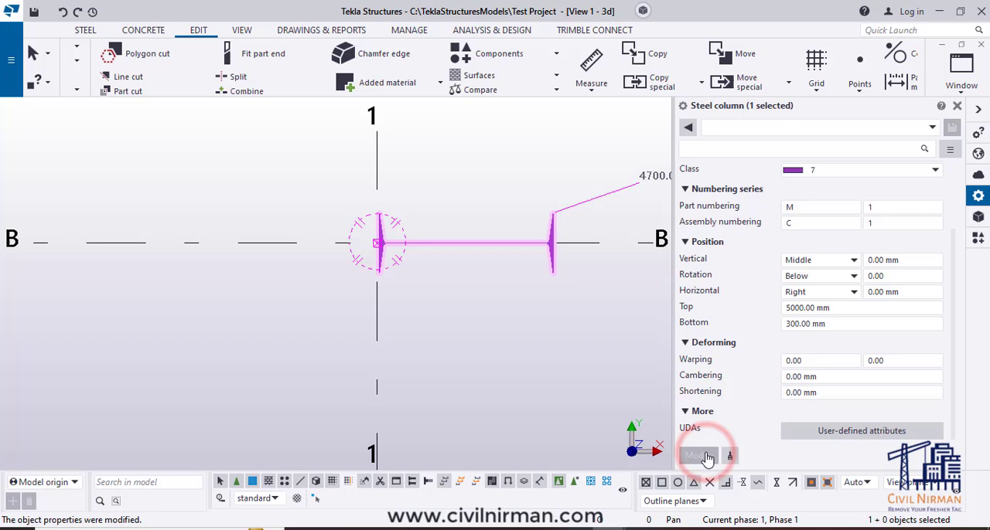
# - Set the column's horizontal position to Middle and apply the change
pyautogui.click(817, 293)
pyautogui.click(818, 306)
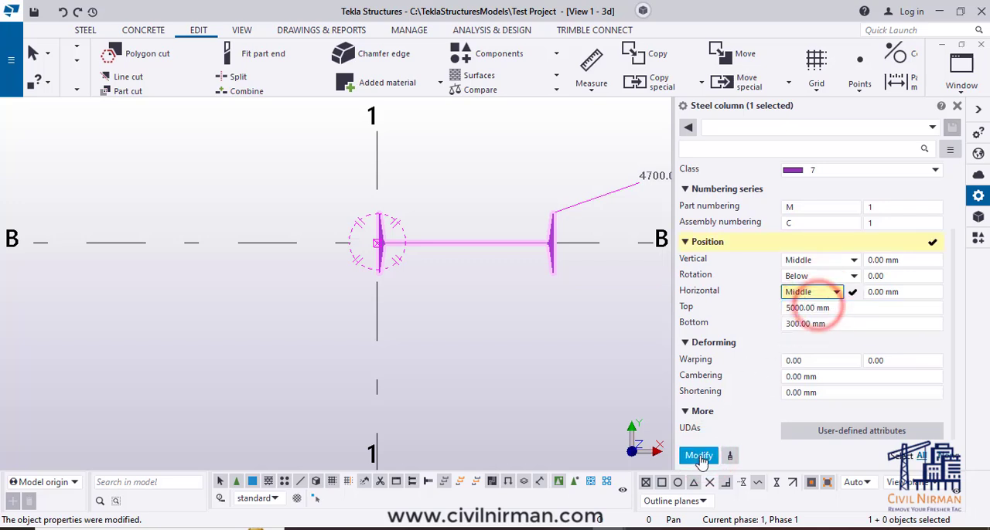
pyautogui.click(699, 456)
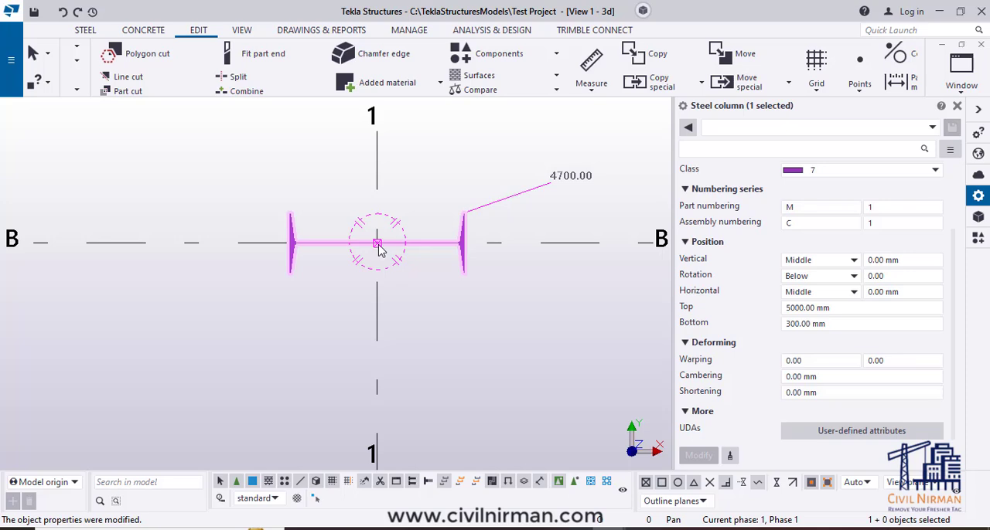
pyautogui.moveTo(485, 320); pyautogui.dragTo(462, 318, button='middle')
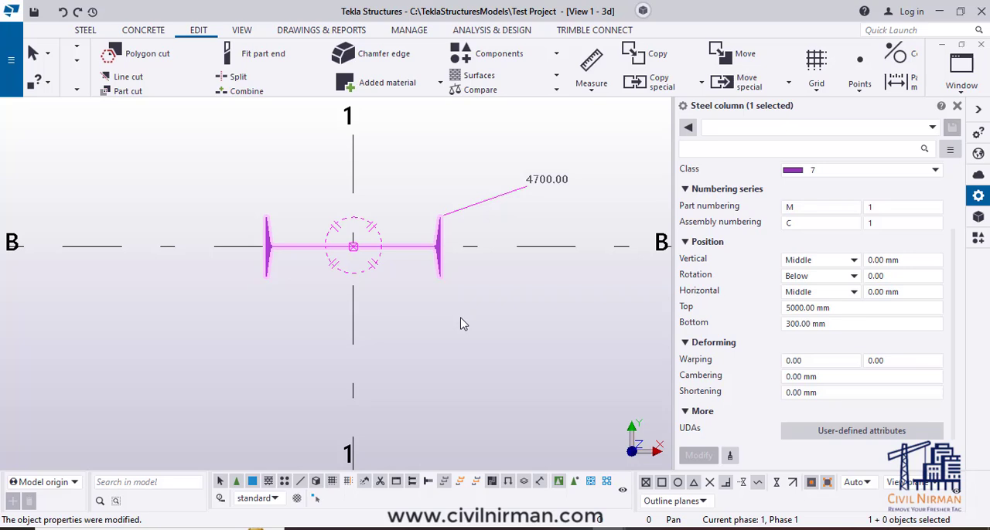
pyautogui.moveTo(372, 324); pyautogui.dragTo(413, 328, button='middle')
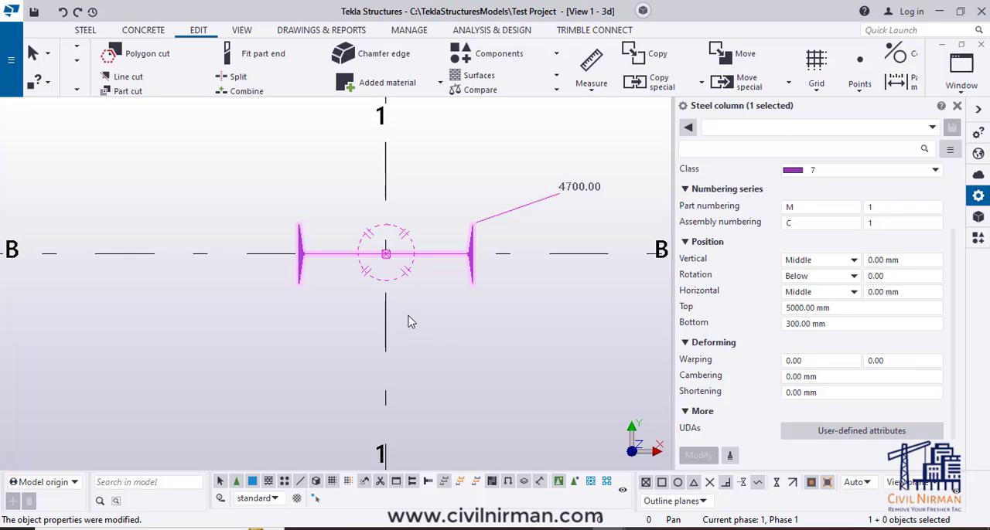
# - Close the GRID 1 elevation view and check the column's base in 3D and in plan
pyautogui.hotkey('ctrl', 'Tab')
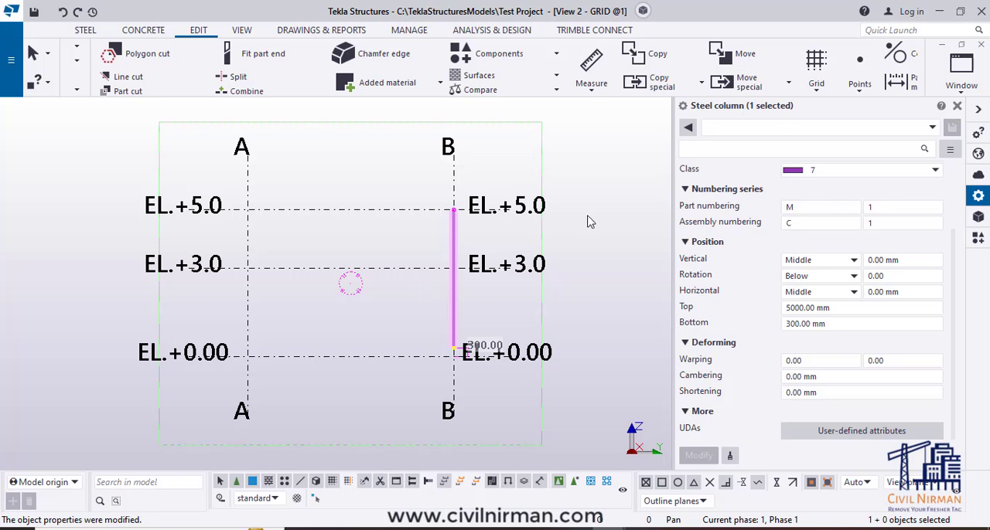
pyautogui.click(982, 46)
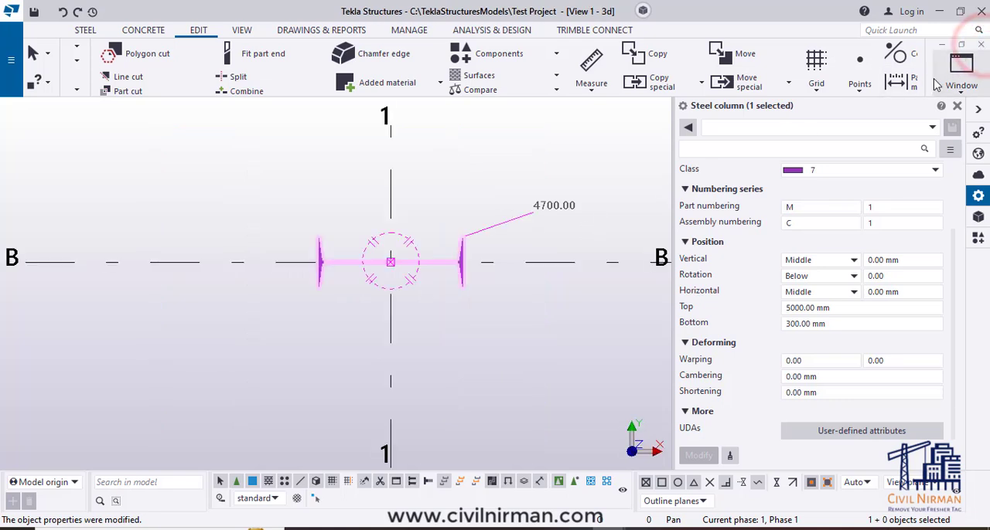
pyautogui.keyDown('ctrl'); pyautogui.moveTo(472, 332); pyautogui.dragTo(492, 361, button='middle'); pyautogui.keyUp('ctrl')
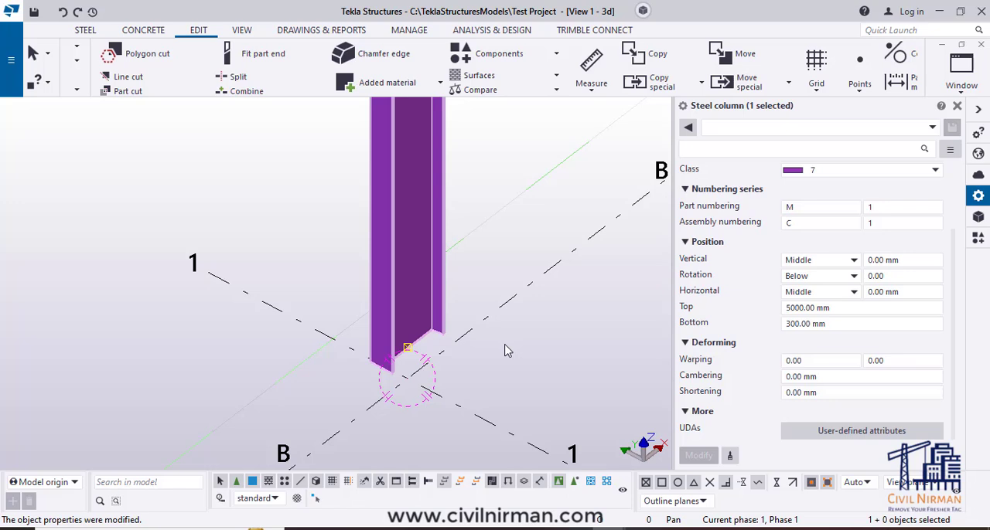
pyautogui.hotkey('ctrl', 'p')
pyautogui.scroll(15, 56, 184)
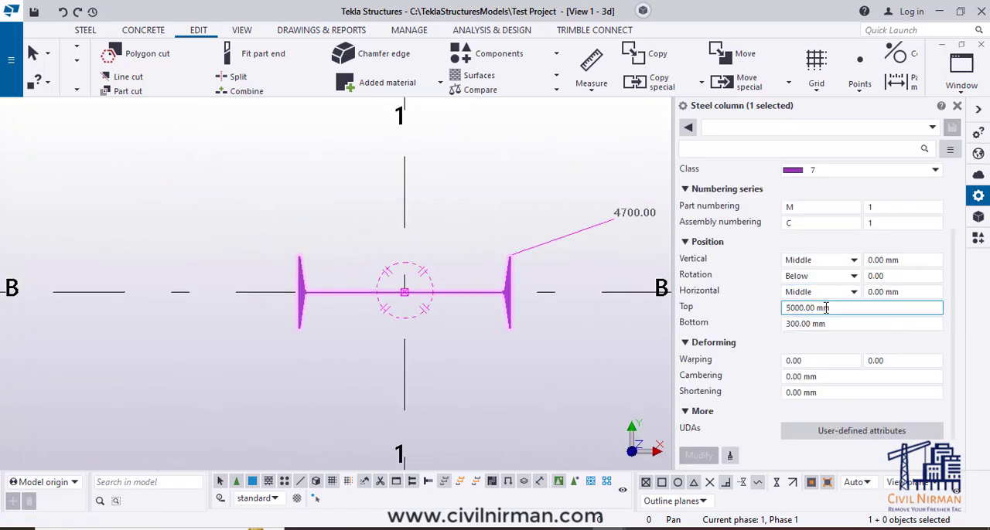
# - Set the column's vertical position offset to 300 mm and apply it
pyautogui.click(908, 261)
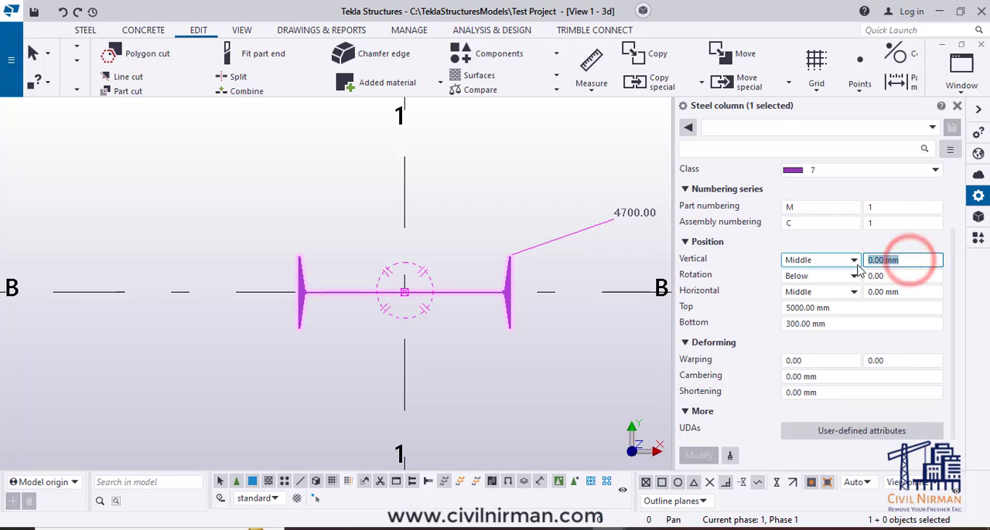
pyautogui.write('300')
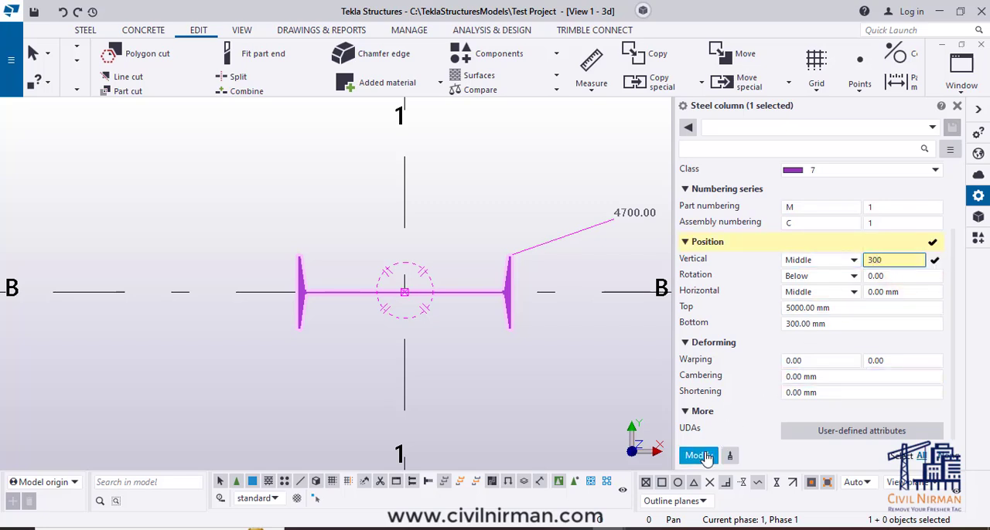
pyautogui.click(698, 456)
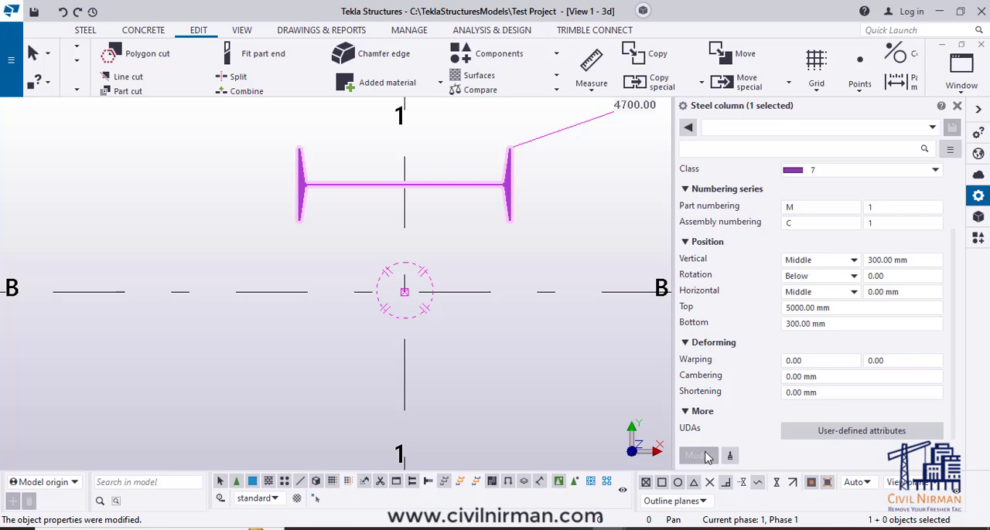
# - Copy the column 600 mm along grid line 1 to the other side of grid line B
pyautogui.click(474, 357)
pyautogui.click(439, 185)
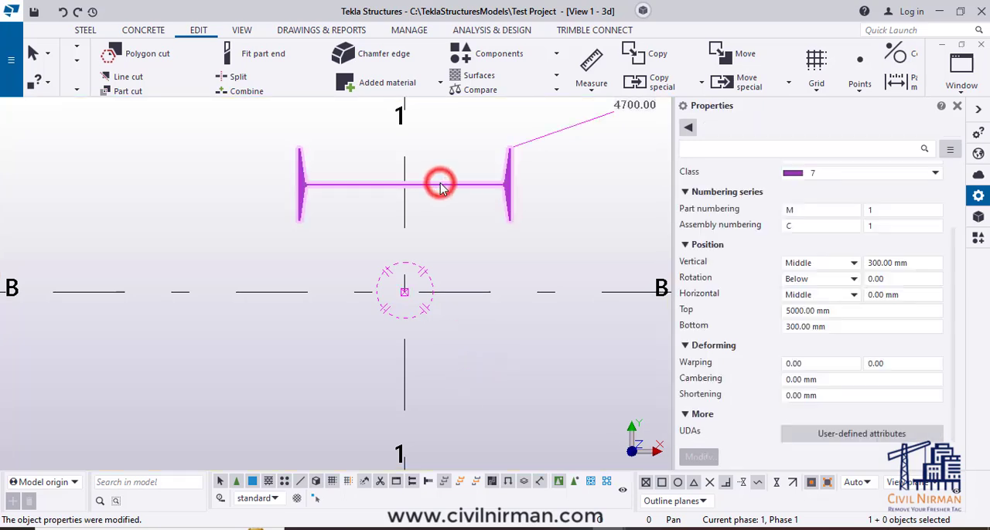
pyautogui.rightClick(439, 185)
pyautogui.click(468, 188)
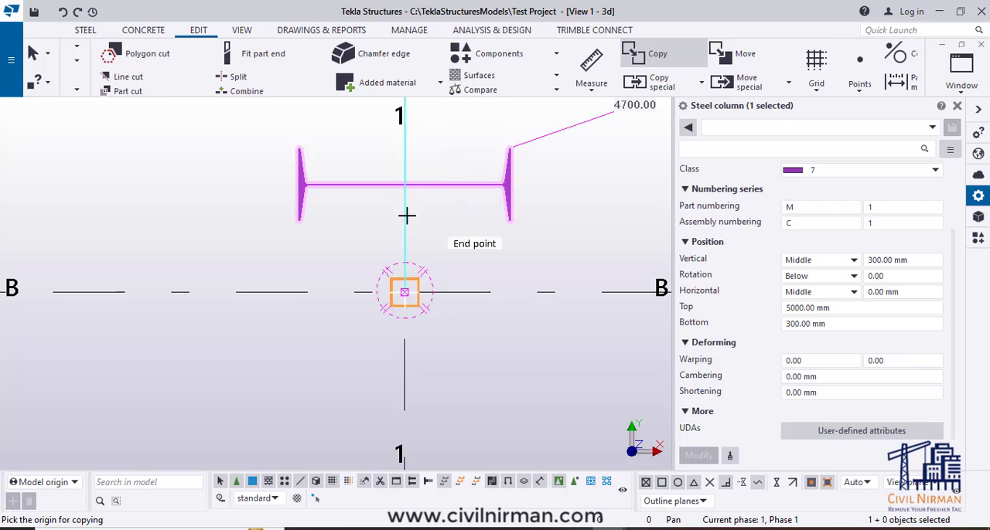
pyautogui.click(406, 183)
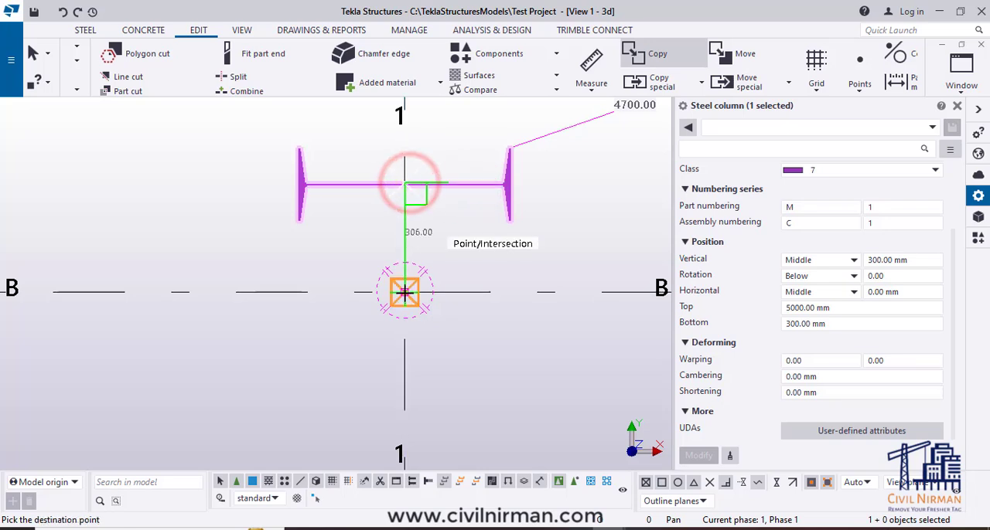
pyautogui.write('600')
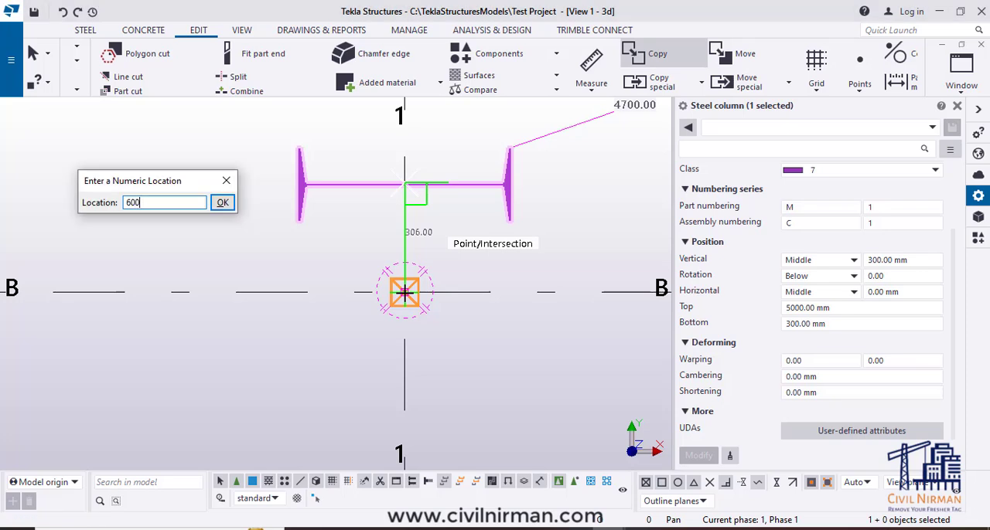
pyautogui.press('Return')
pyautogui.press('Escape')
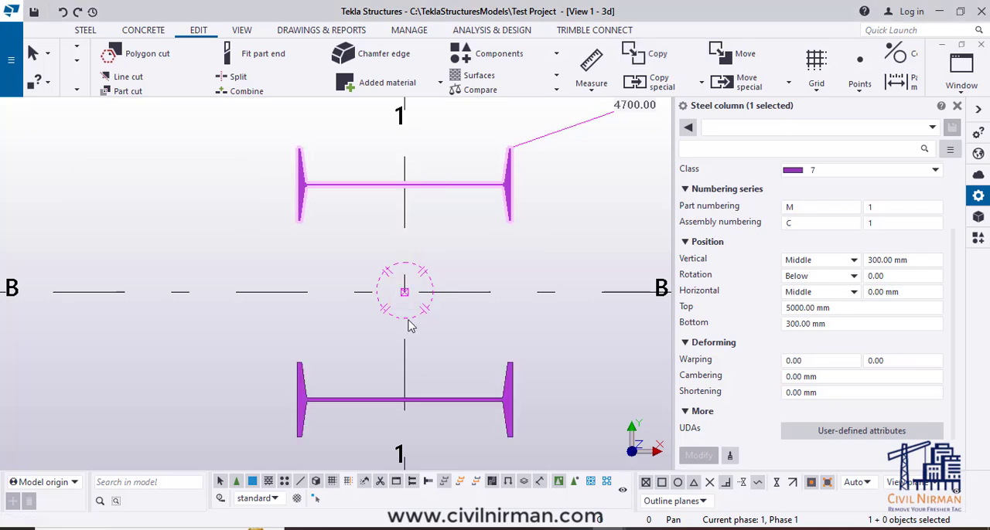
# - Set the copied column's vertical position offset to -300 mm and apply it
pyautogui.click(442, 405)
pyautogui.scroll(-1, 447, 304)
pyautogui.scroll(-1, 446, 304)
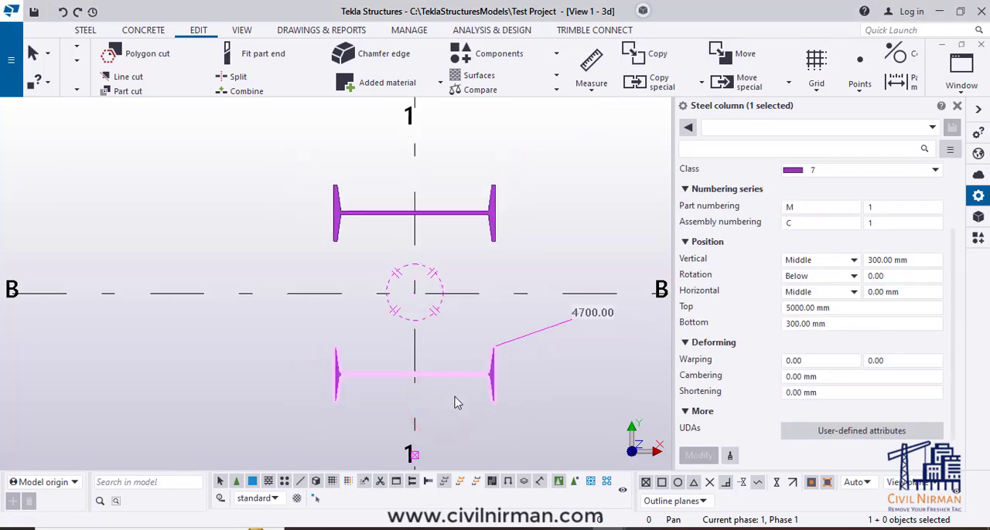
pyautogui.click(812, 261)
pyautogui.click(897, 262)
pyautogui.click(870, 260)
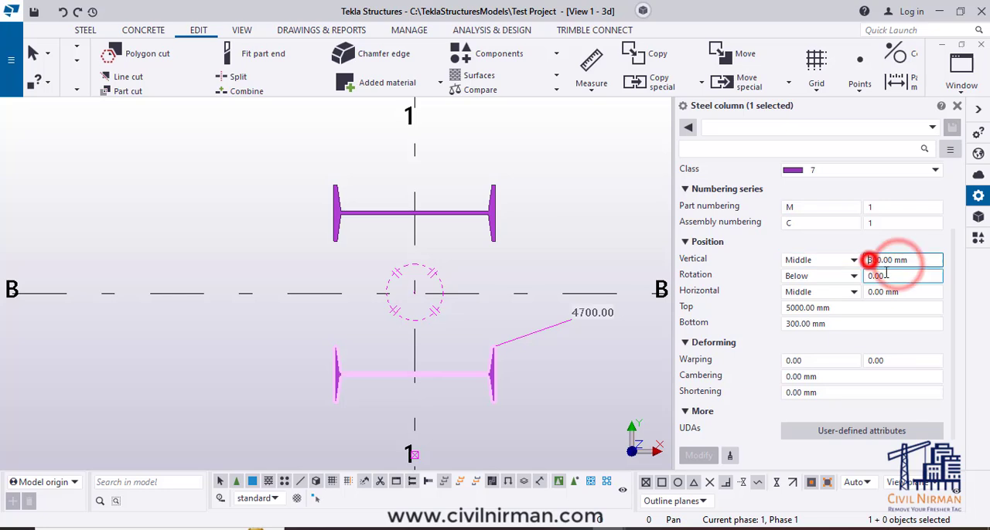
pyautogui.write('-30')
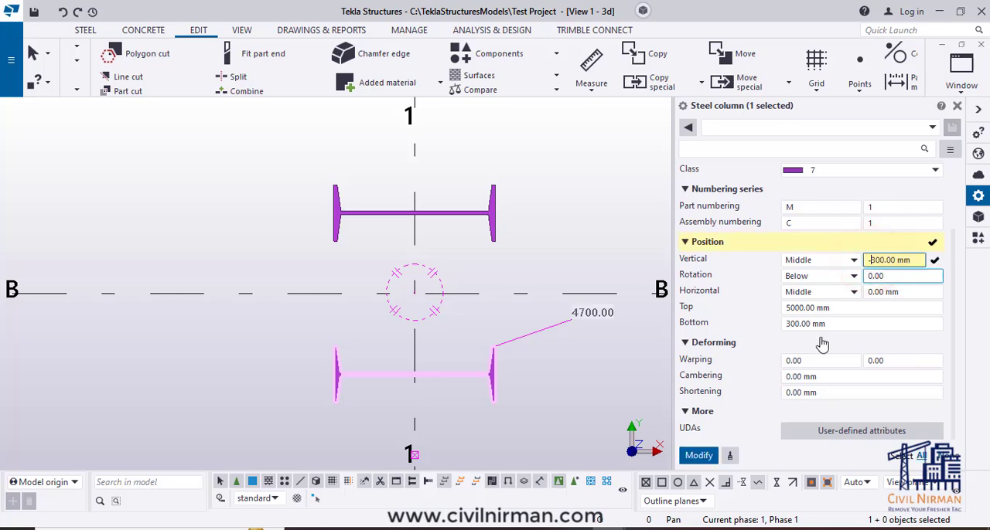
pyautogui.click(691, 460)
# - Move the copied column from its reference point to the intersection of grid lines B and 1
pyautogui.moveTo(475, 426); pyautogui.dragTo(498, 285, button='middle')
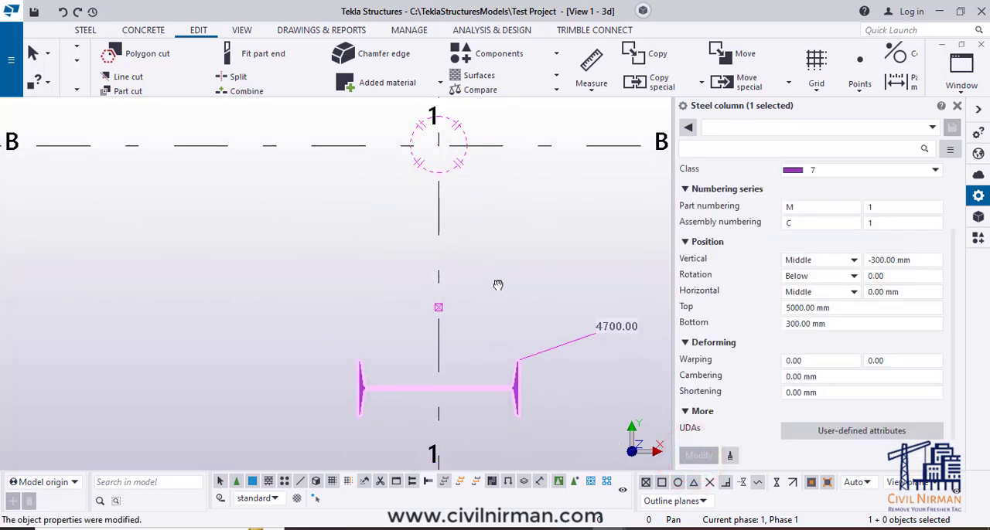
pyautogui.rightClick(475, 323)
pyautogui.click(520, 215)
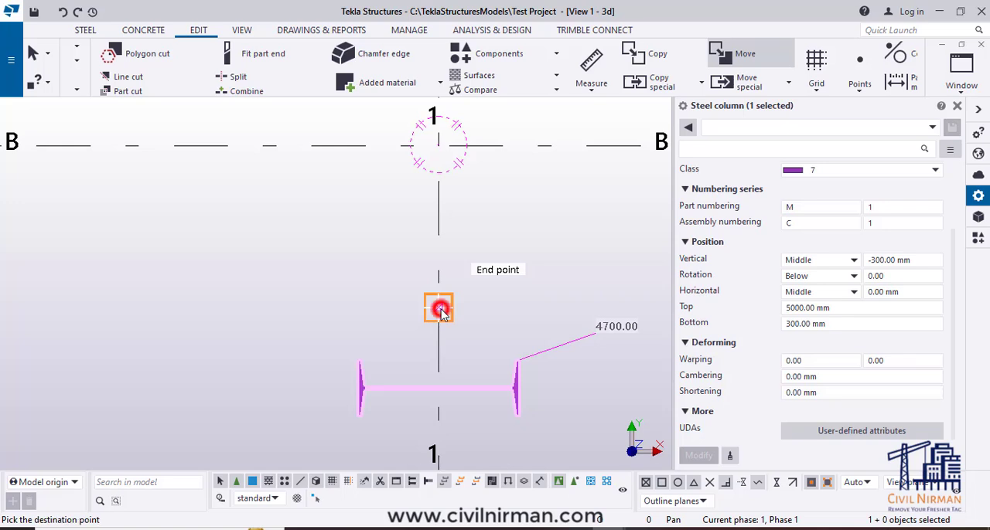
pyautogui.click(439, 146)
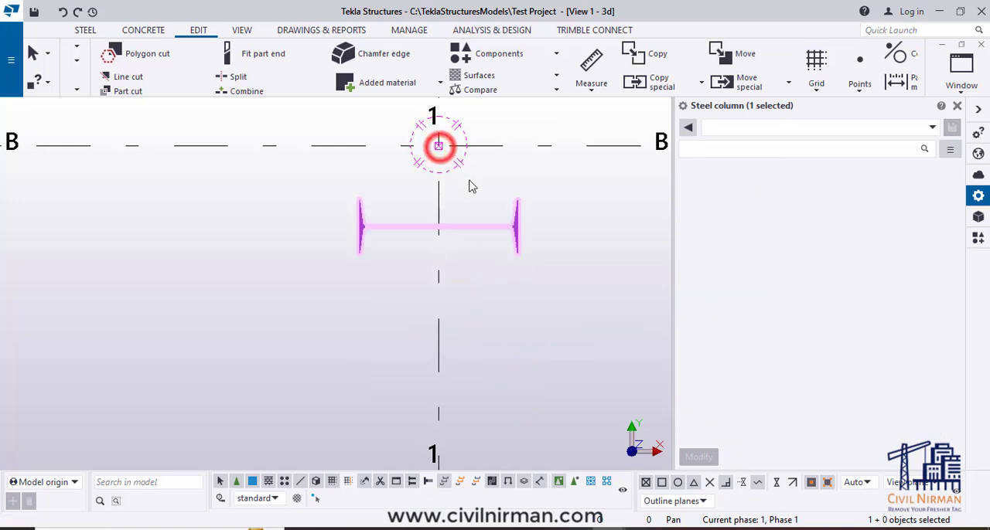
pyautogui.click(537, 188)
# - Compare the position properties of the two columns on either side of grid line B, individually and together
pyautogui.moveTo(536, 188); pyautogui.dragTo(499, 302, button='middle')
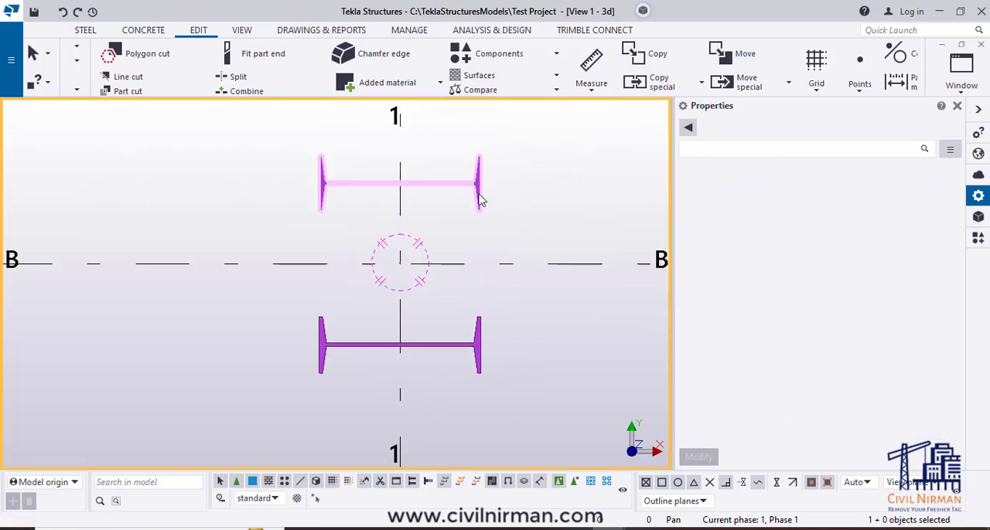
pyautogui.click(477, 192)
pyautogui.click(498, 306)
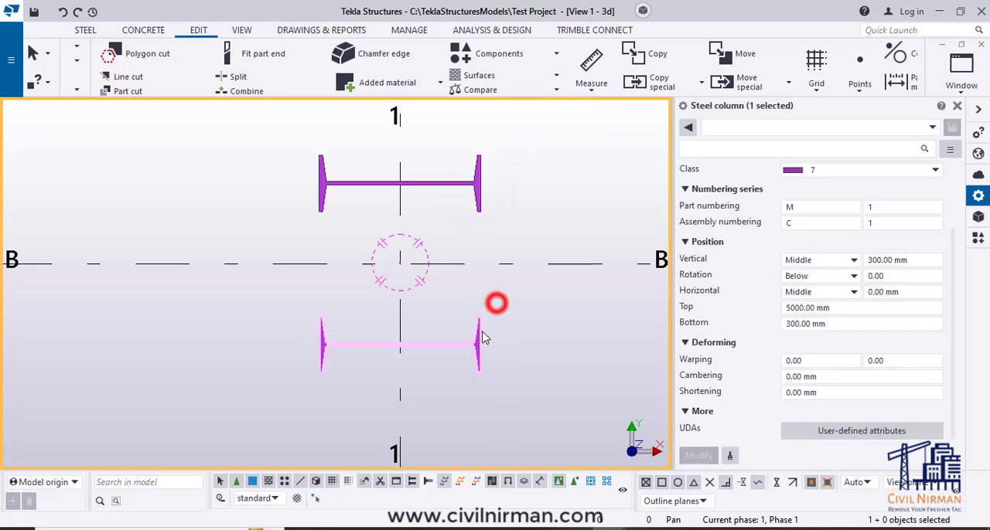
pyautogui.click(473, 333)
pyautogui.click(499, 284)
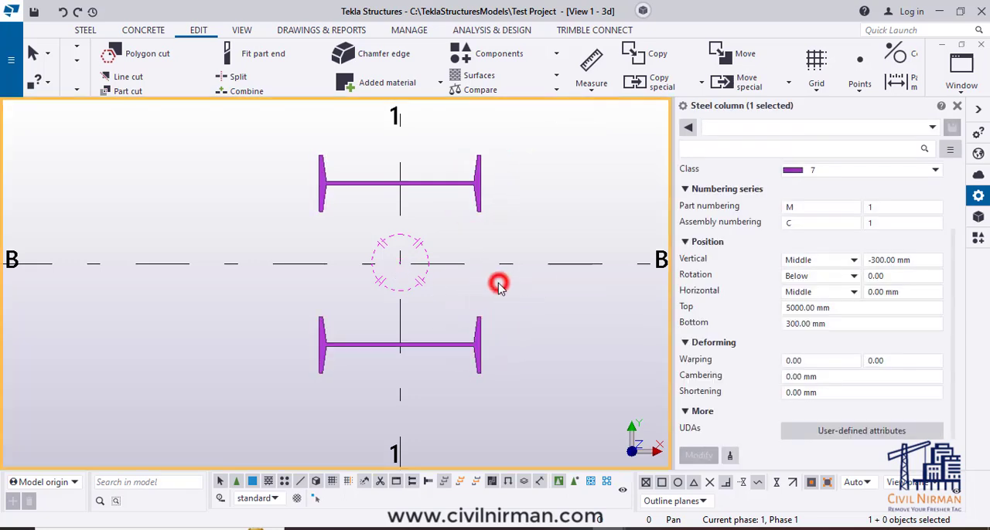
pyautogui.click(472, 179)
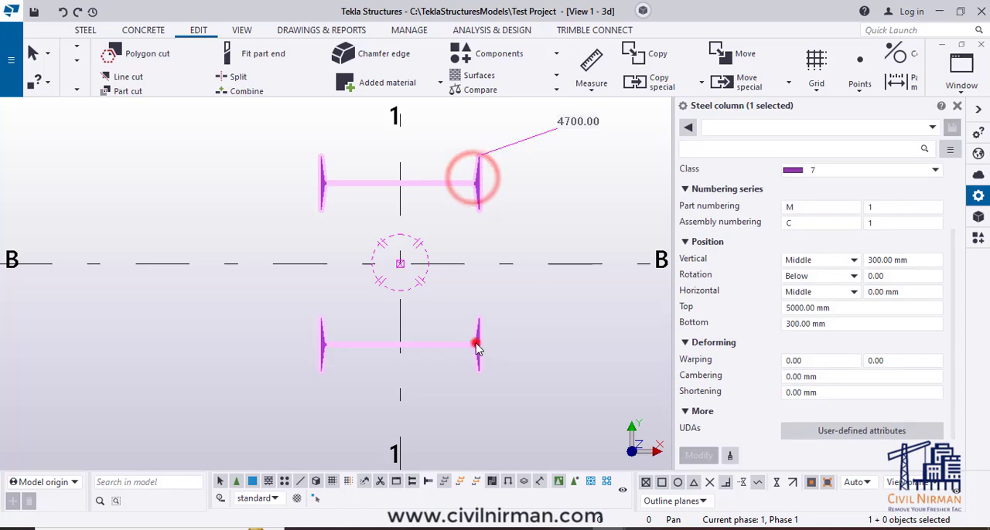
pyautogui.keyDown('ctrl'); pyautogui.click(475, 345); pyautogui.keyUp('ctrl')
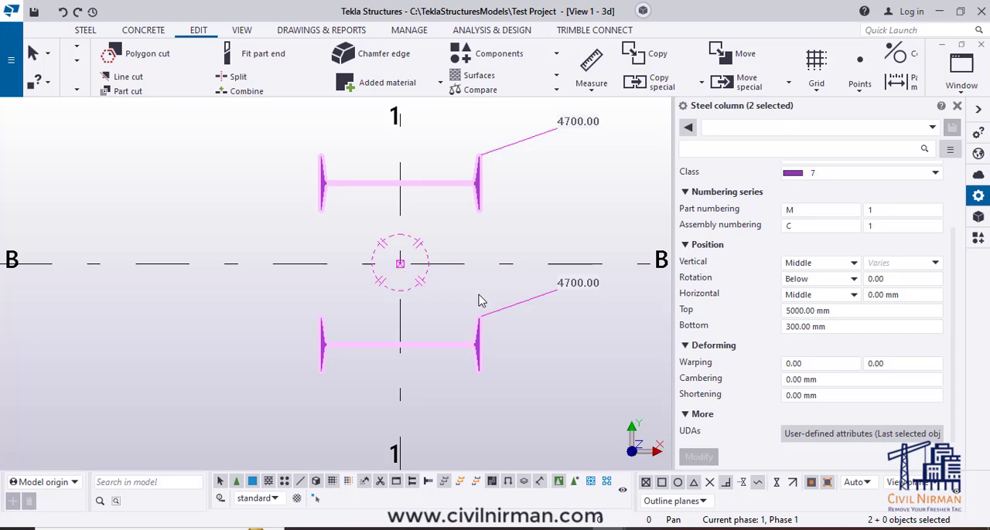
# - Delete the copied column below grid line B and select the original column
pyautogui.click(517, 387)
pyautogui.click(473, 367)
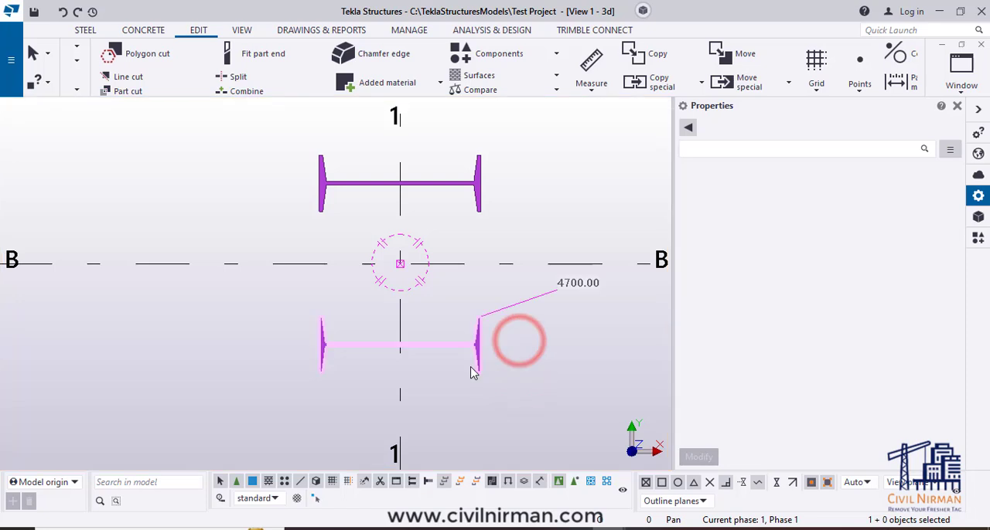
pyautogui.moveTo(473, 374); pyautogui.dragTo(480, 178)
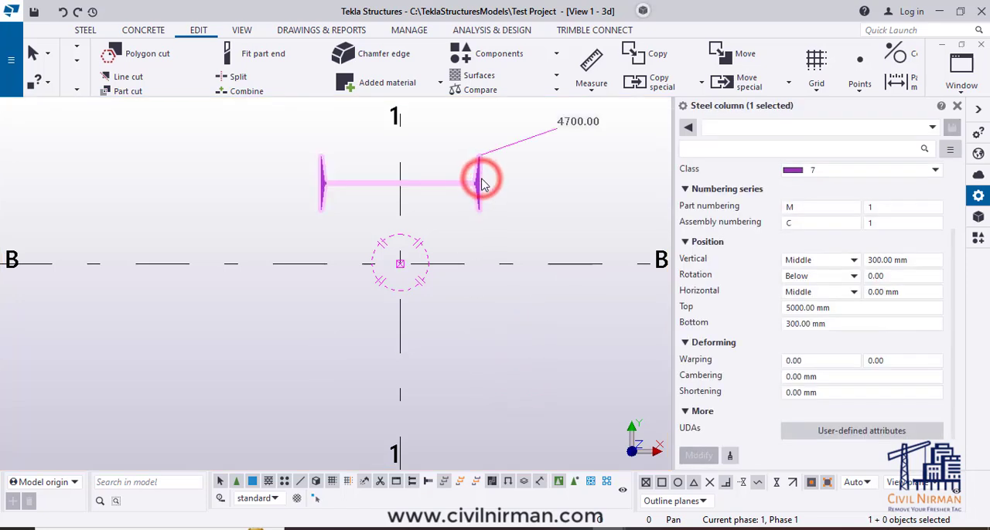
# - Set the original column's vertical position offset to 0 mm and apply it
pyautogui.doubleClick(922, 261)
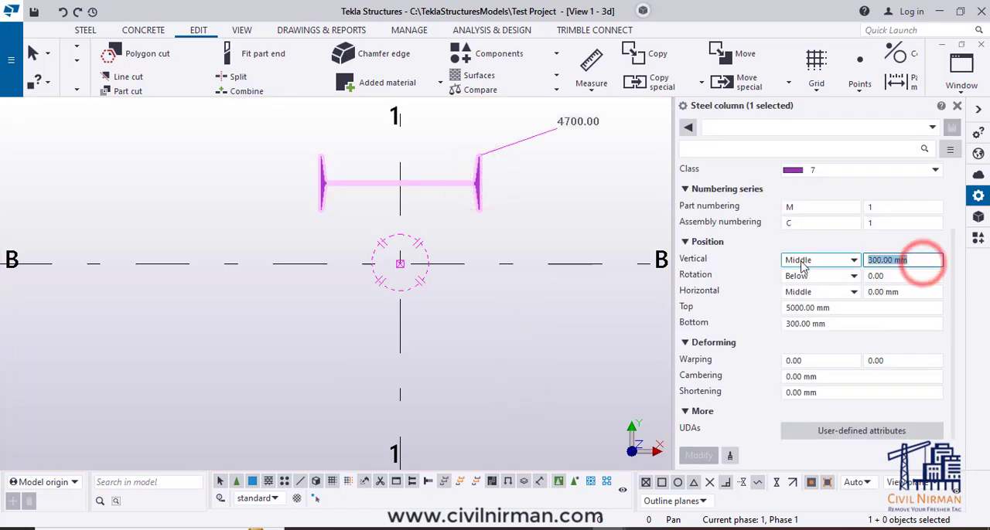
pyautogui.write('0')
pyautogui.click(698, 456)
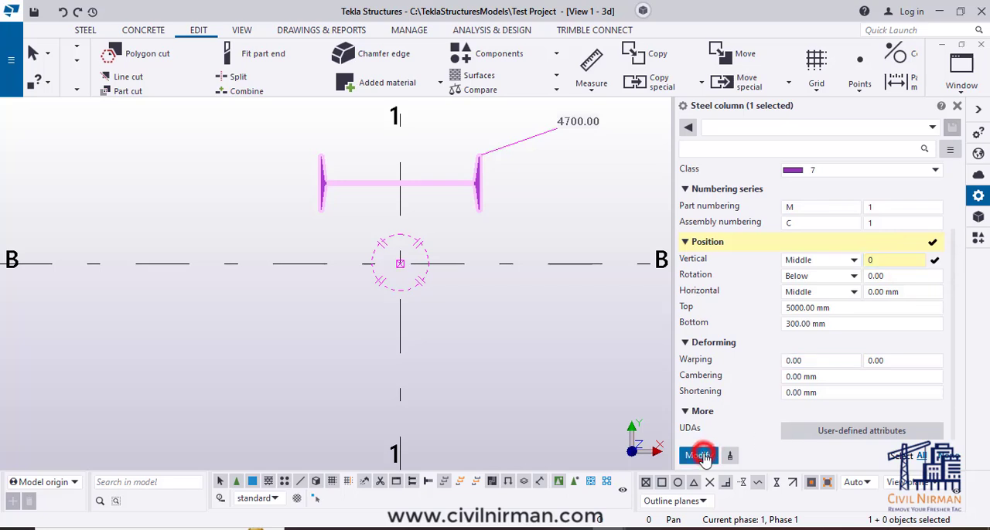
pyautogui.click(539, 383)
pyautogui.scroll(-2, 533, 371)
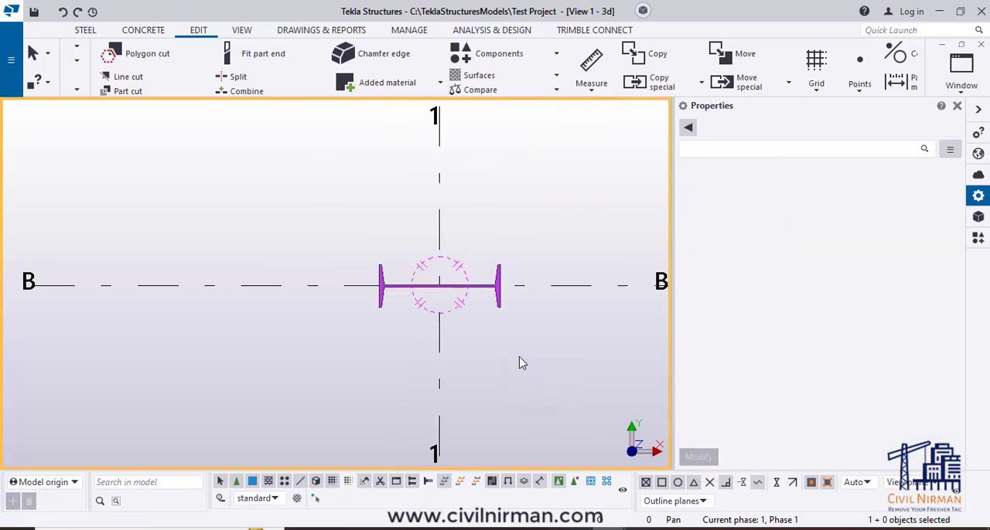
# - Review the column's deforming, general and numbering properties
pyautogui.click(500, 303)
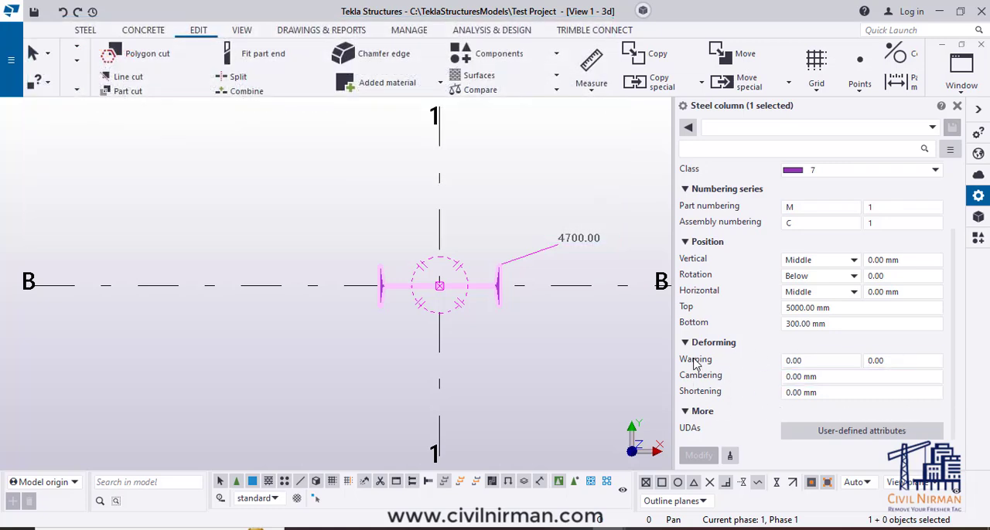
pyautogui.scroll(2, 858, 383)
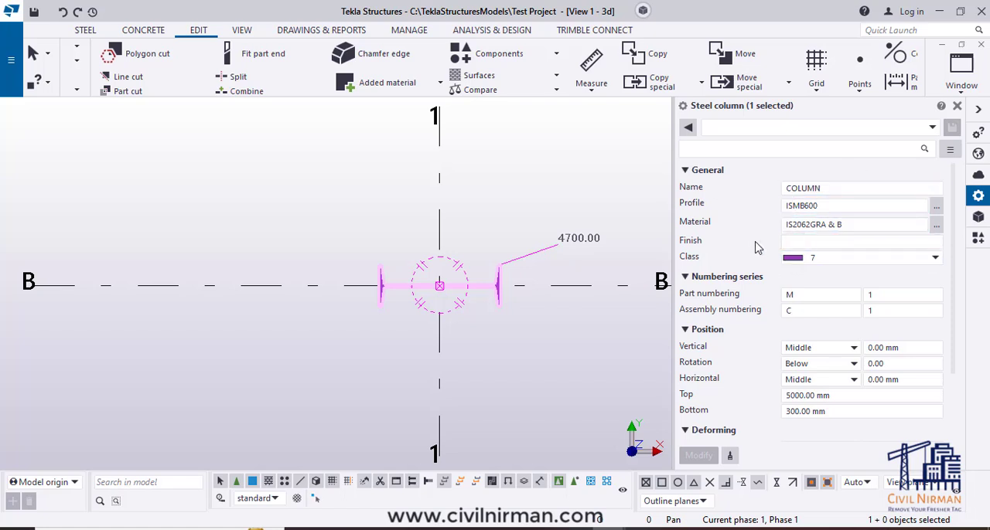
pyautogui.click(799, 242)
pyautogui.click(799, 311)
pyautogui.click(479, 340)
pyautogui.scroll(-7, 410, 206)
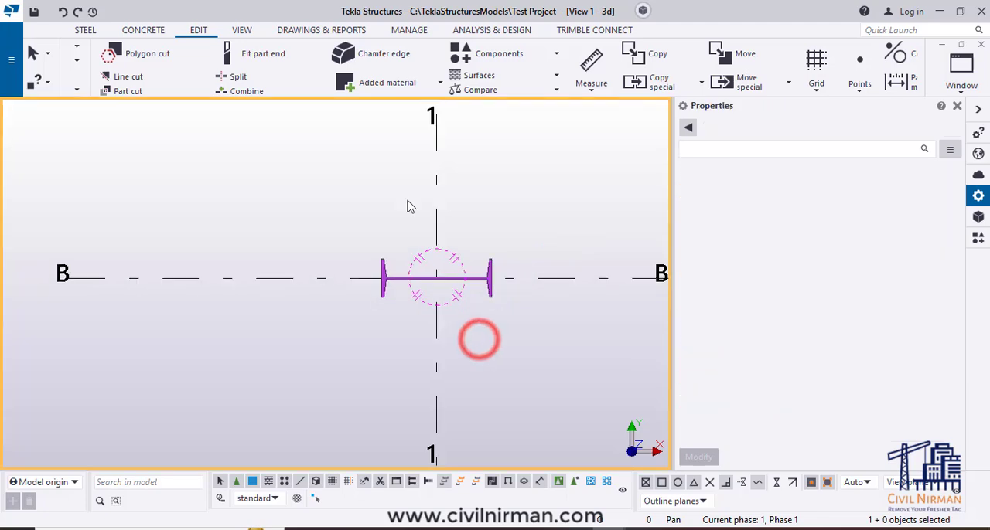
# - Set the column's rotation angle to 90 degrees in 3D and apply it
pyautogui.keyDown('ctrl'); pyautogui.moveTo(437, 317); pyautogui.dragTo(427, 345, button='middle'); pyautogui.keyUp('ctrl')
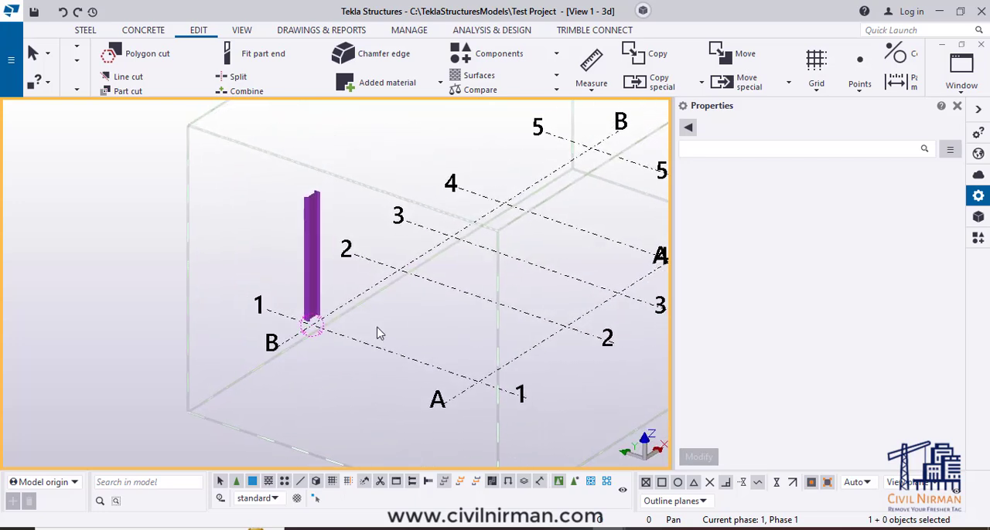
pyautogui.scroll(5, 320, 327)
pyautogui.click(312, 292)
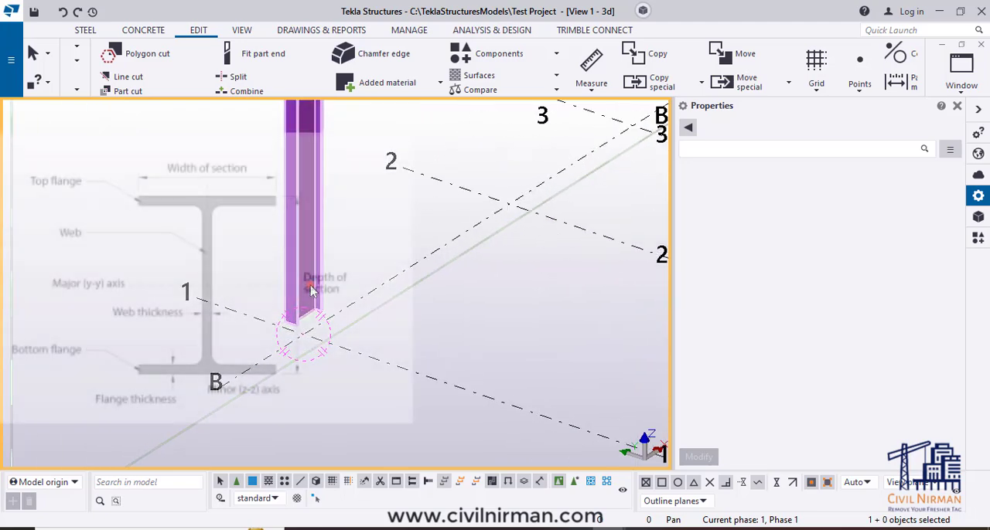
pyautogui.scroll(-2, 379, 361)
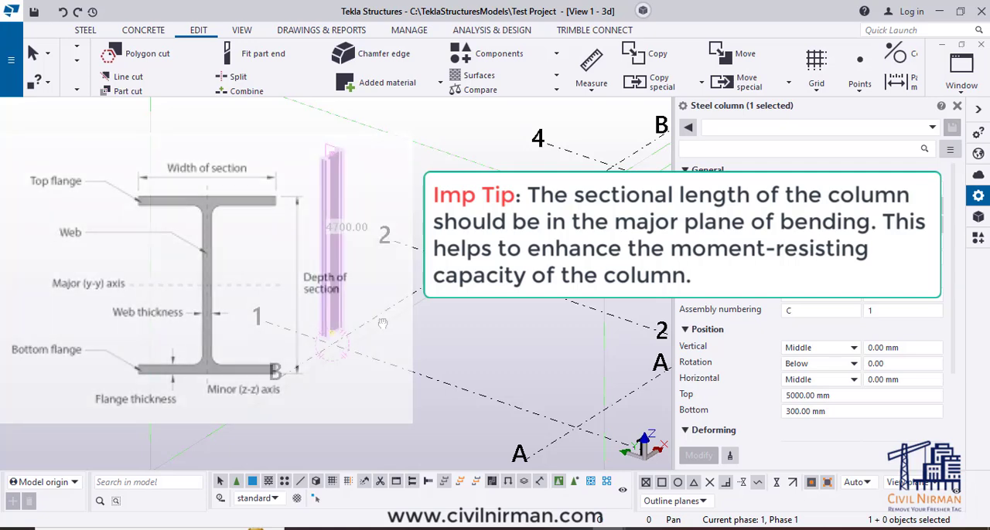
pyautogui.moveTo(386, 316); pyautogui.dragTo(375, 328, button='middle')
pyautogui.scroll(-1, 357, 333)
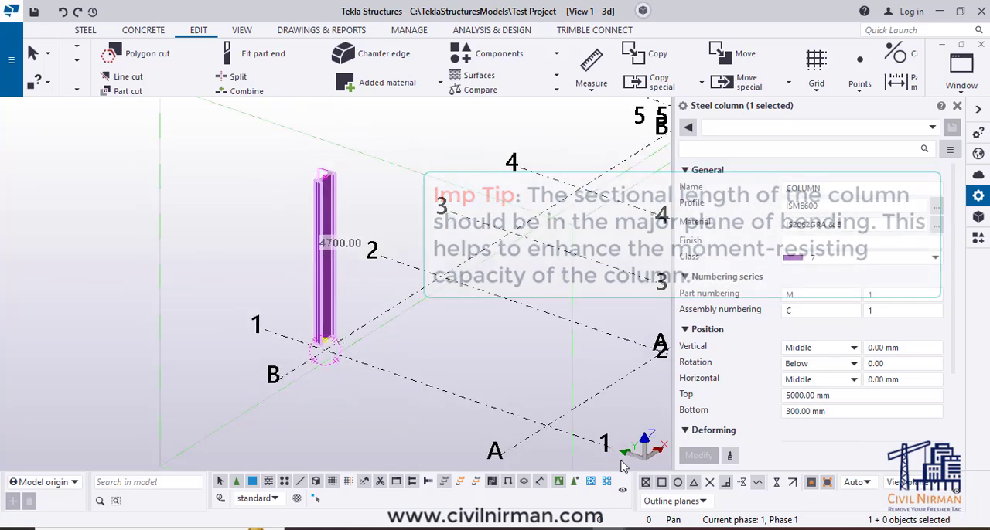
pyautogui.scroll(5, 283, 322)
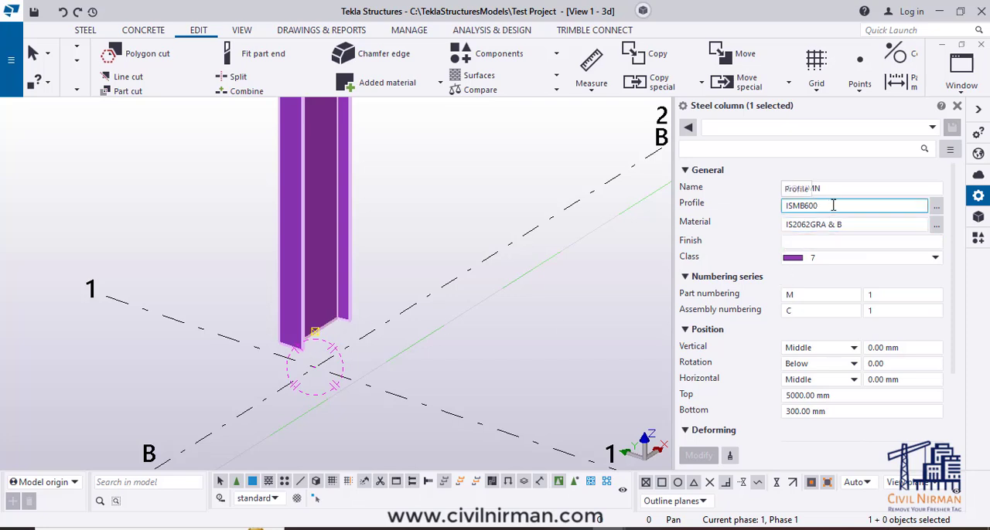
pyautogui.doubleClick(903, 365)
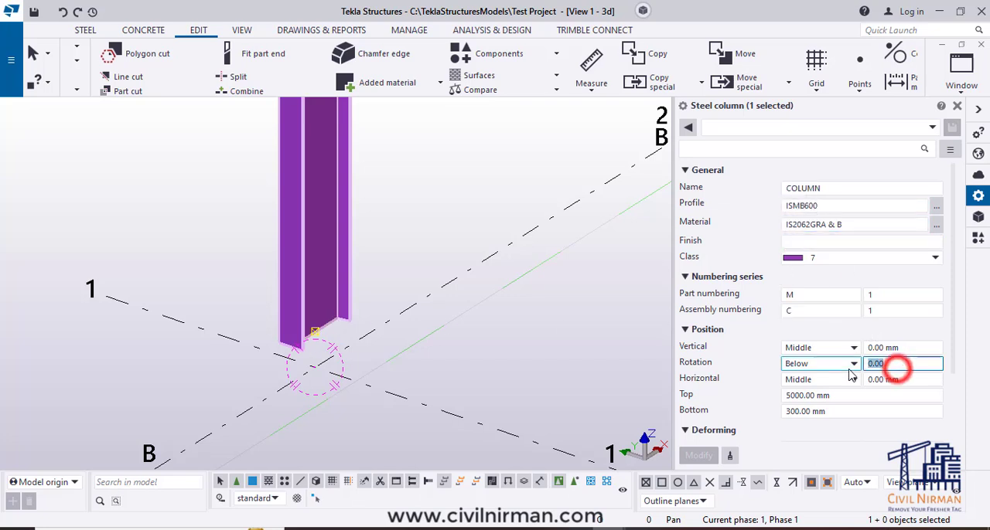
pyautogui.write('90')
pyautogui.click(712, 457)
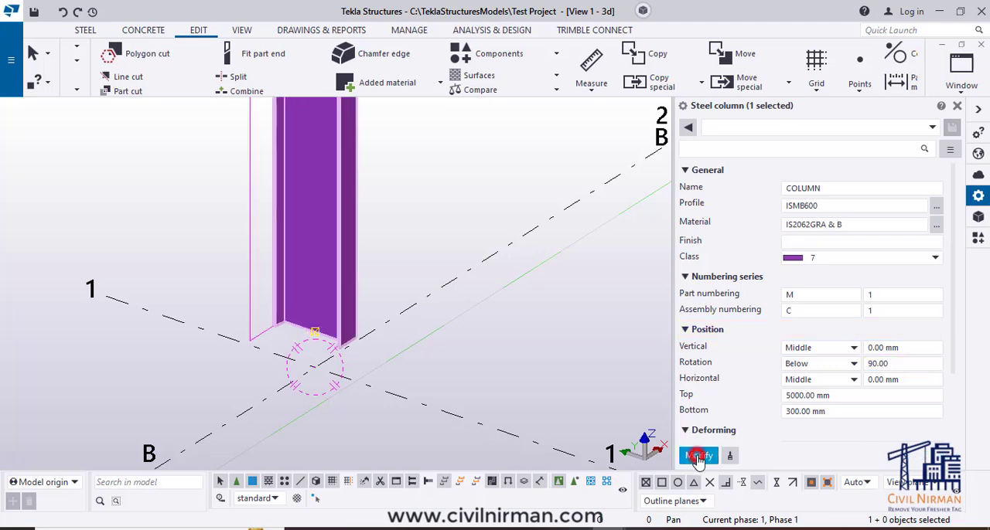
pyautogui.click(479, 368)
pyautogui.scroll(-2, 344, 346)
pyautogui.scroll(-3, 344, 346)
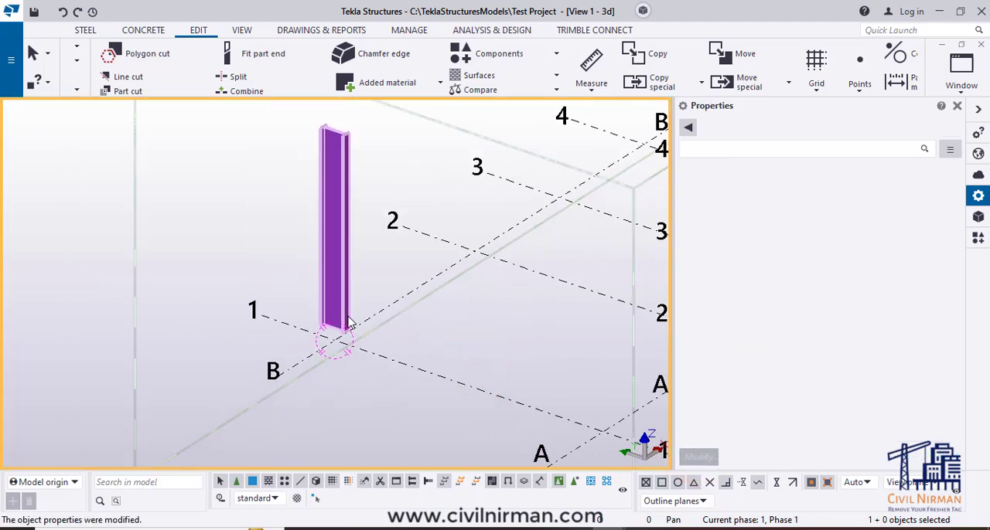
# - Check the rotated column's properties and its orientation in 3D, closing and reopening the column properties
pyautogui.click(348, 278)
pyautogui.keyDown('ctrl'); pyautogui.moveTo(469, 351); pyautogui.dragTo(370, 342, button='middle'); pyautogui.keyUp('ctrl')
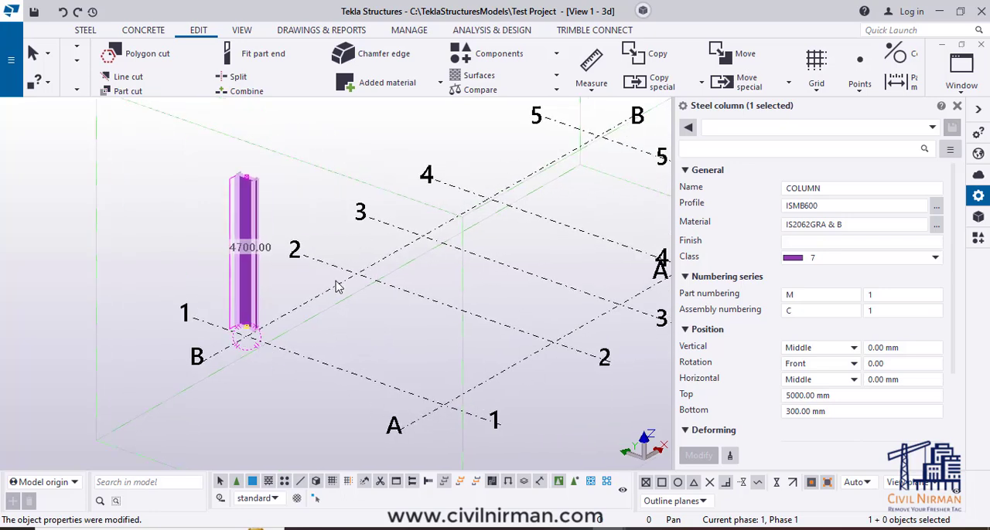
pyautogui.scroll(4, 263, 331)
pyautogui.scroll(-4, 324, 308)
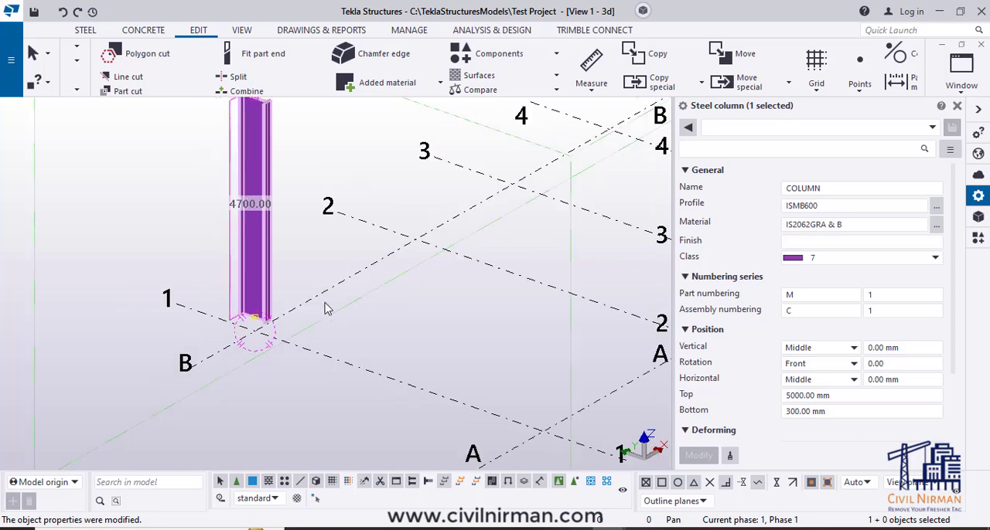
pyautogui.click(957, 107)
pyautogui.click(474, 312)
pyautogui.scroll(1, 434, 303)
pyautogui.doubleClick(432, 299)
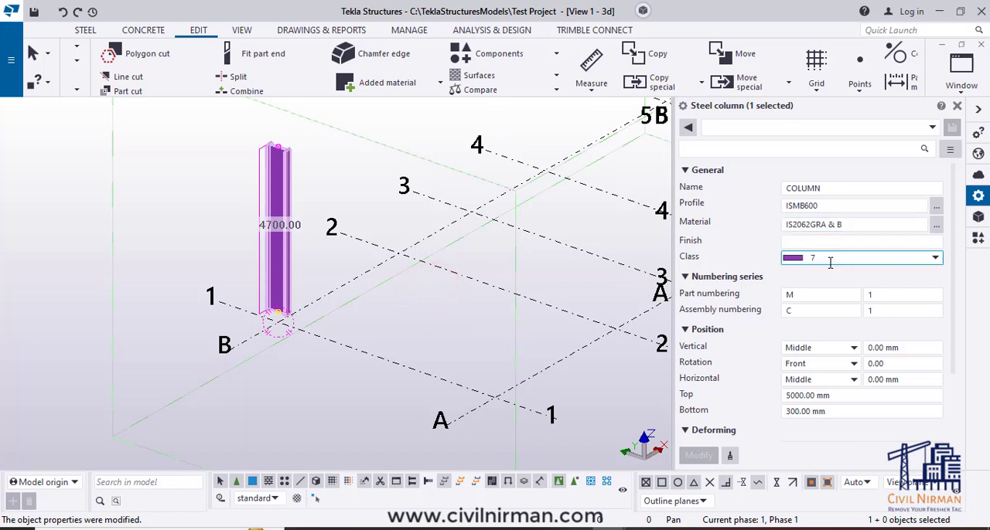
# - Create a second steel column with the same ISMB600 properties at grid intersection A-1 and check its profile
pyautogui.click(85, 31)
pyautogui.click(89, 66)
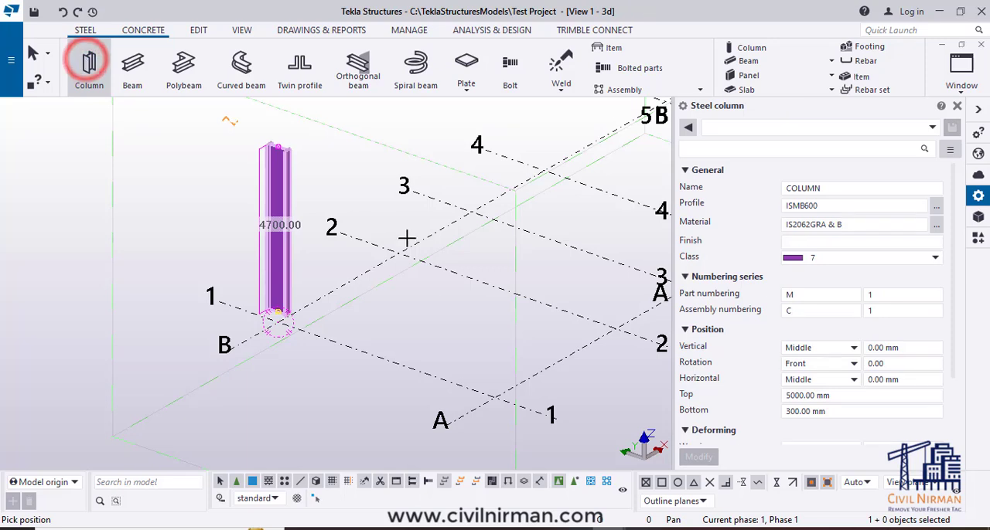
pyautogui.click(493, 396)
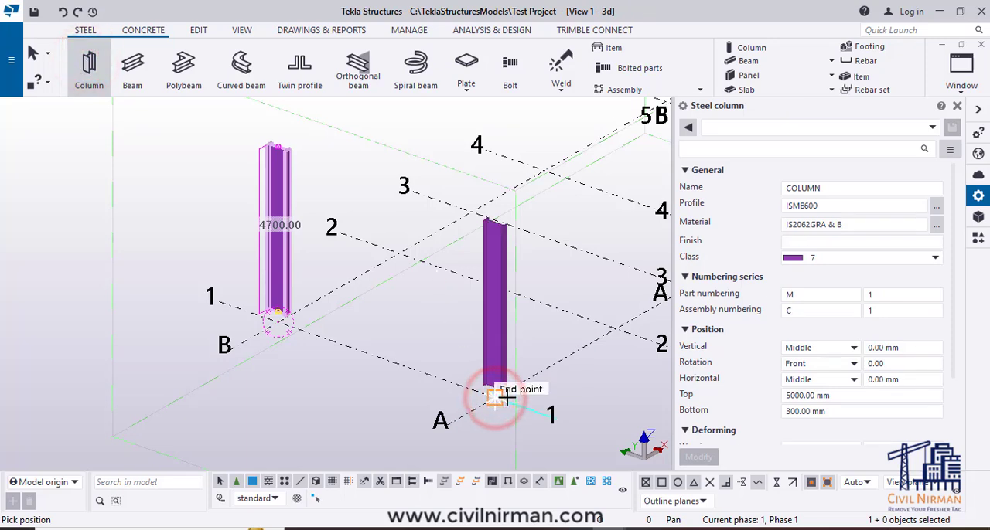
pyautogui.press('Escape')
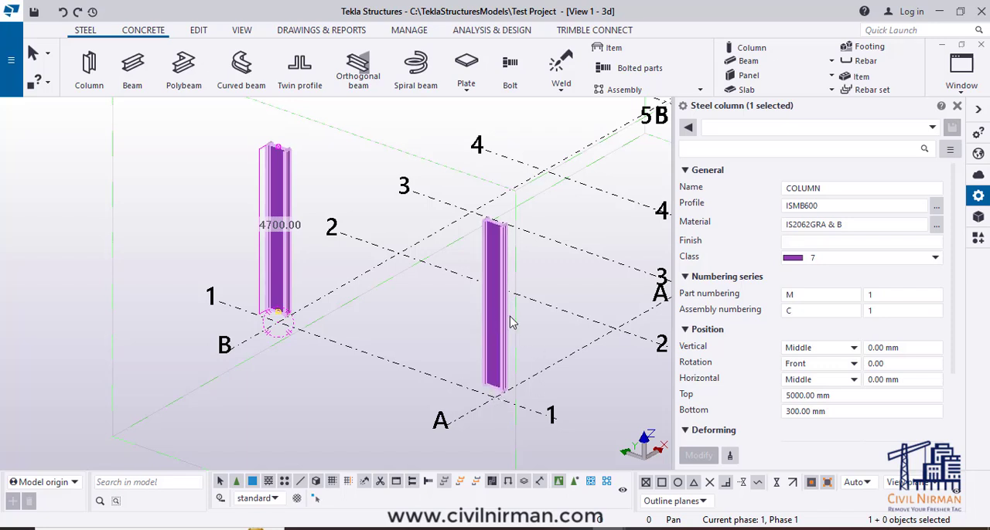
pyautogui.click(491, 283)
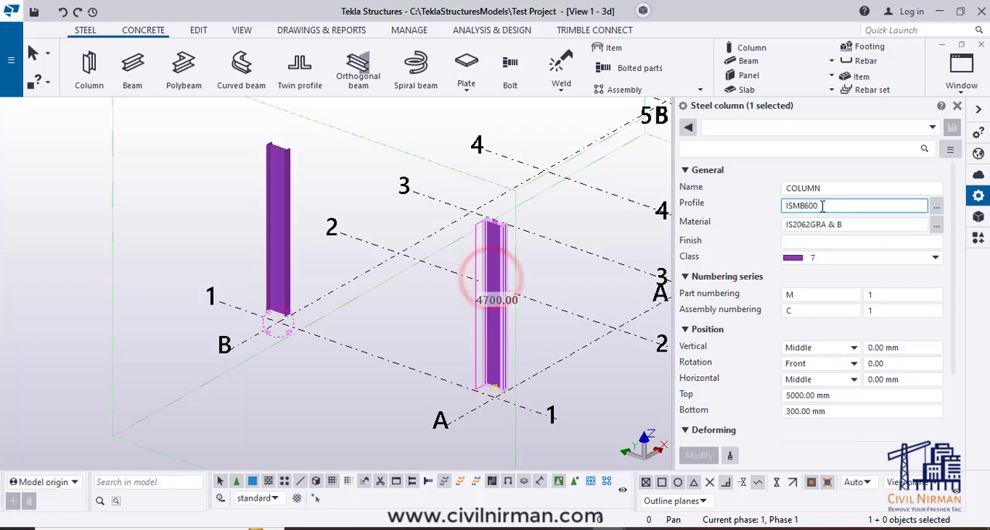
pyautogui.click(331, 389)
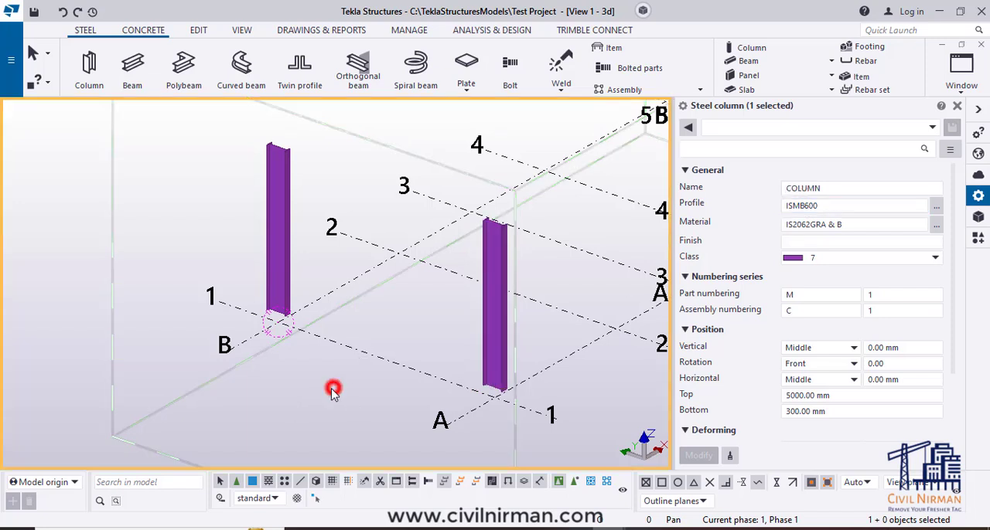
# - Copy the two columns on grid line 1 to grid lines 2, 3, 4 and 5
pyautogui.keyDown('ctrl'); pyautogui.moveTo(281, 376); pyautogui.dragTo(282, 340, button='middle'); pyautogui.keyUp('ctrl')
pyautogui.click(283, 283)
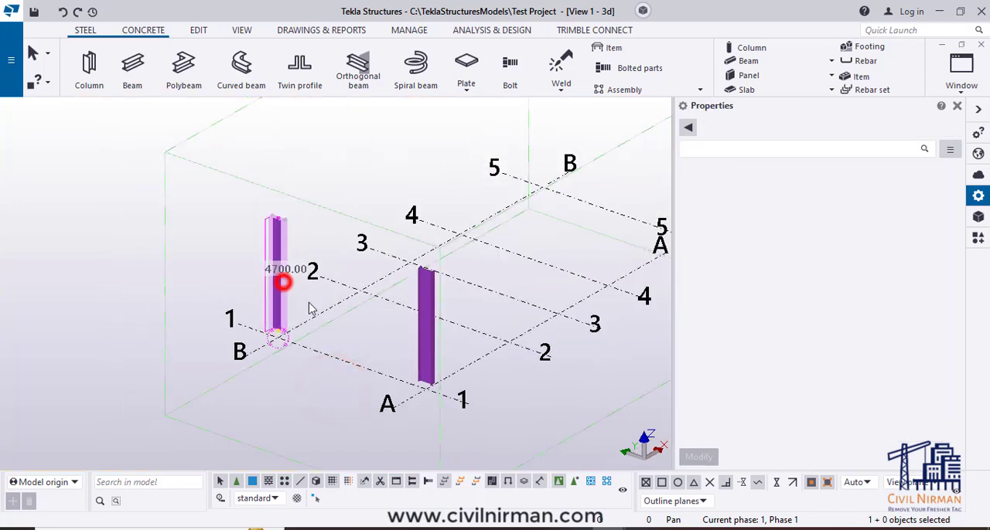
pyautogui.keyDown('ctrl'); pyautogui.click(429, 345); pyautogui.keyUp('ctrl')
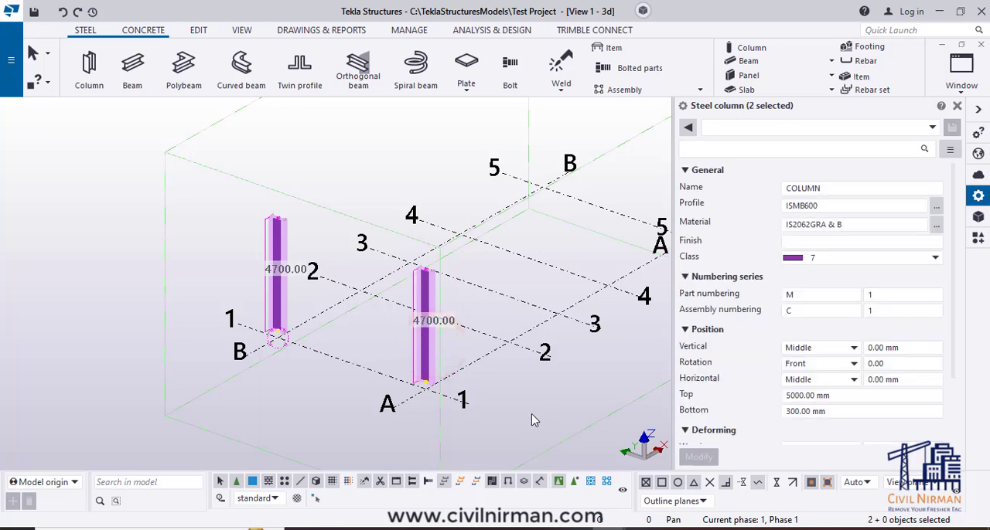
pyautogui.keyDown('ctrl'); pyautogui.moveTo(536, 420); pyautogui.dragTo(508, 427, button='middle'); pyautogui.keyUp('ctrl')
pyautogui.rightClick(508, 427)
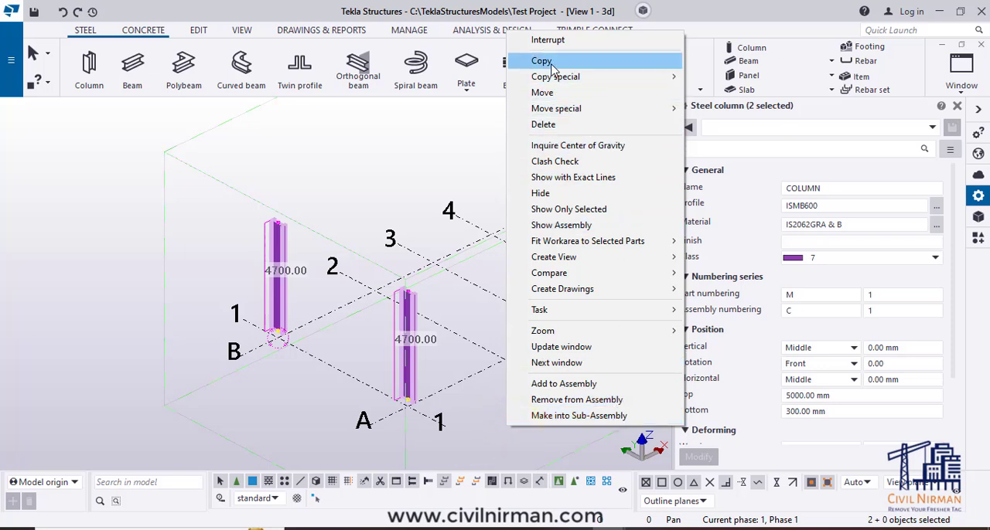
pyautogui.click(542, 61)
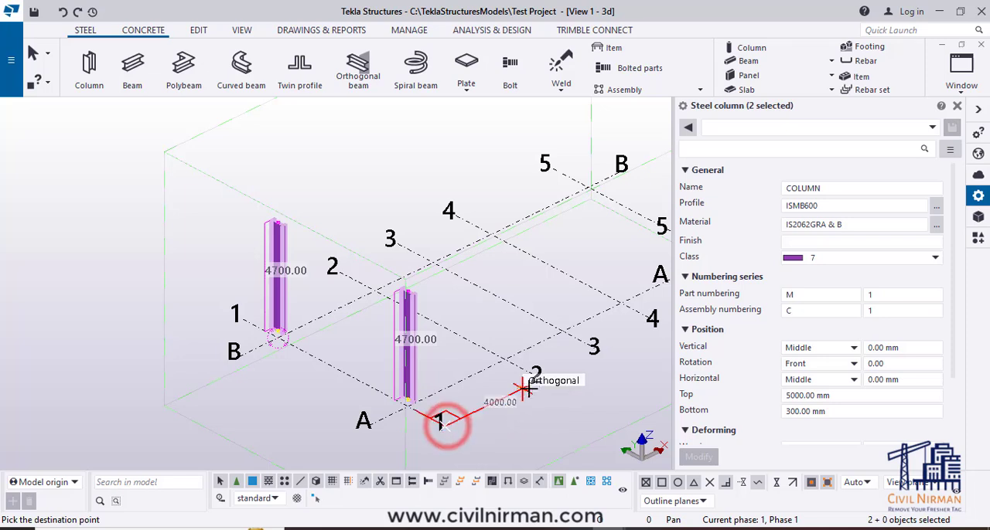
pyautogui.click(539, 384)
pyautogui.moveTo(530, 379); pyautogui.dragTo(464, 379, button='middle')
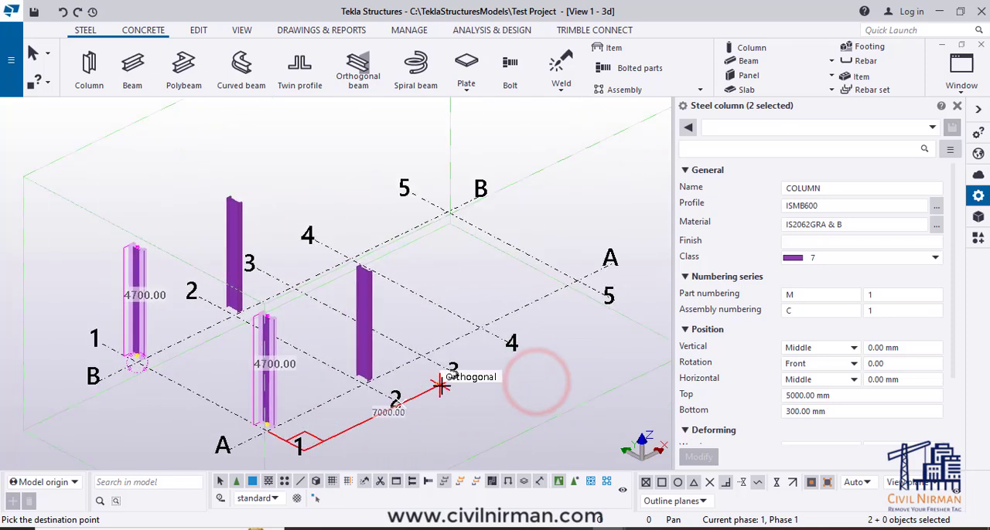
pyautogui.click(473, 376)
pyautogui.click(513, 345)
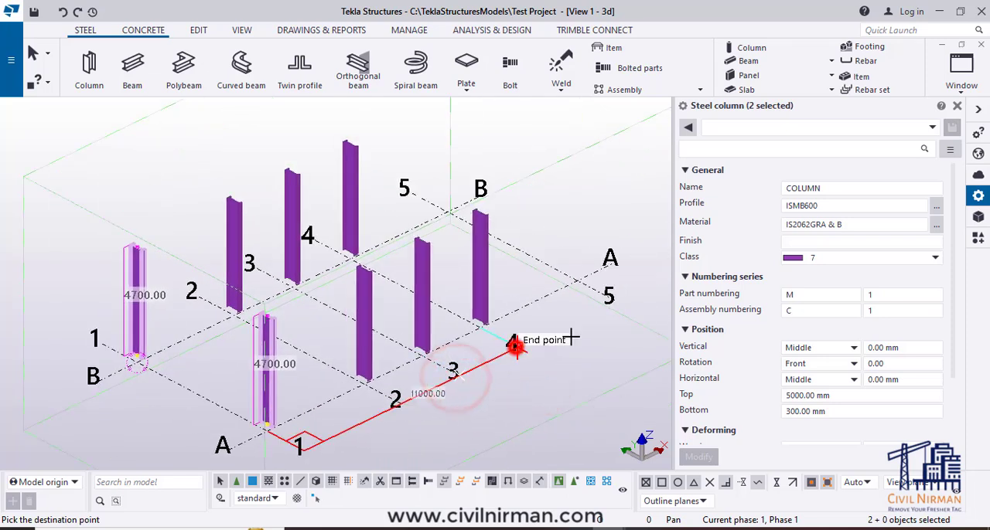
pyautogui.click(611, 299)
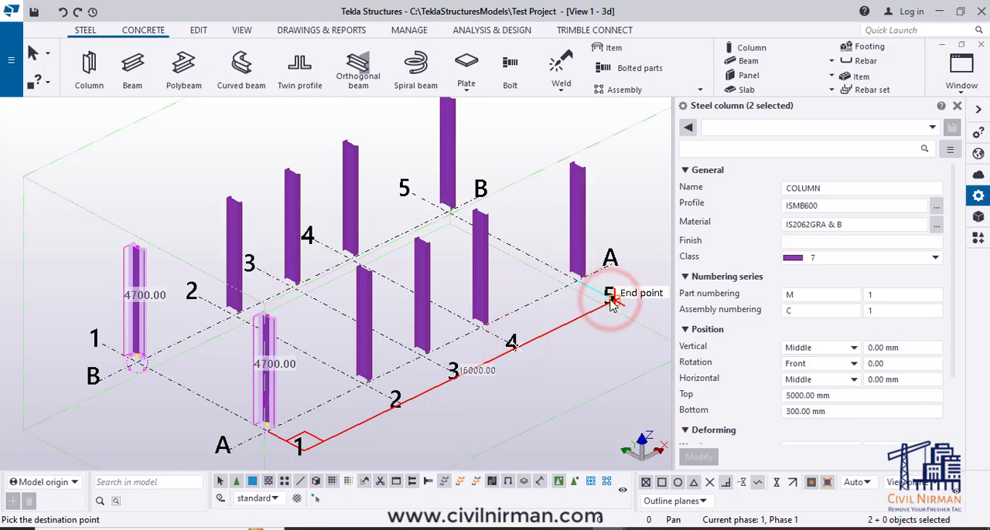
pyautogui.scroll(-1, 499, 356)
pyautogui.click(491, 408)
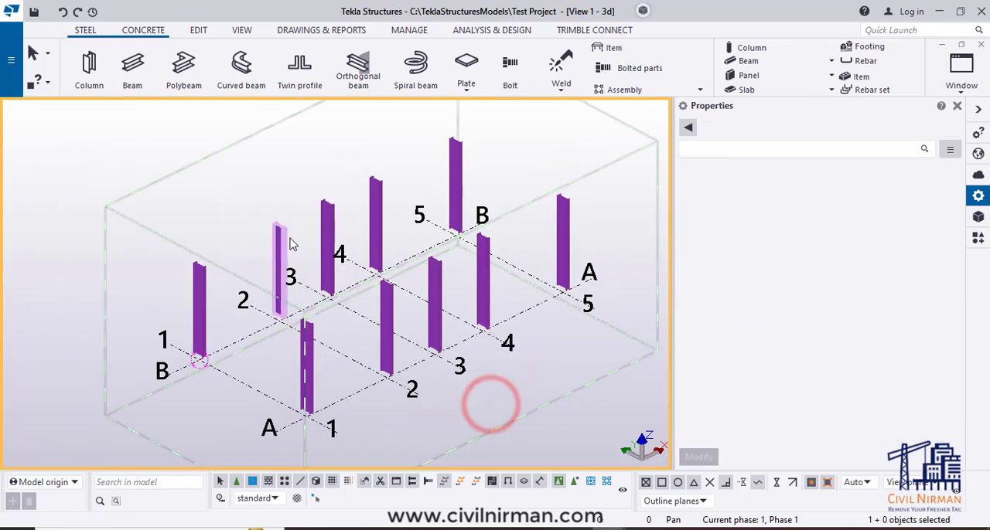
pyautogui.moveTo(446, 395)
pyautogui.keyDown('ctrl'); pyautogui.mouseDown(button='middle')
pyautogui.moveTo(434, 387)
pyautogui.moveTo(441, 367)
pyautogui.moveTo(437, 400)
pyautogui.mouseUp(button='middle'); pyautogui.keyUp('ctrl')
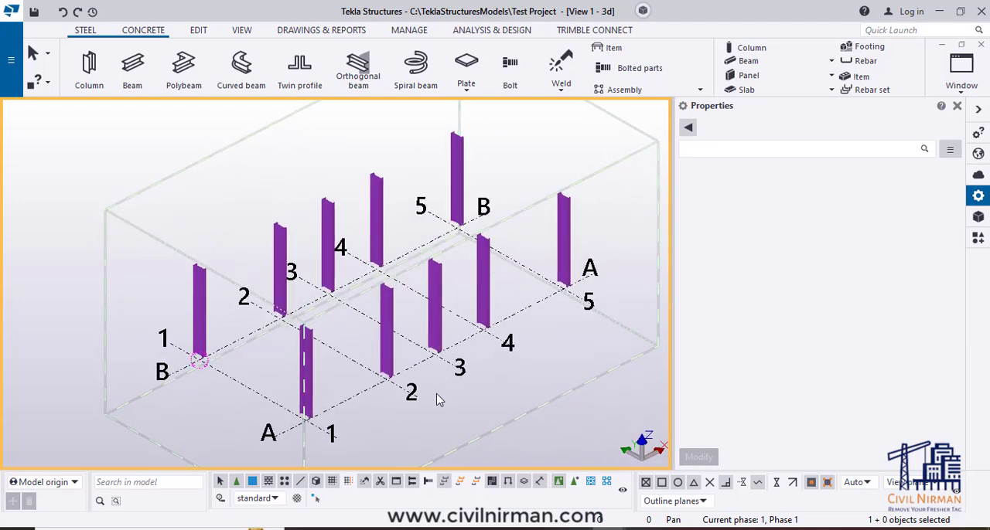
pyautogui.click(435, 321)
pyautogui.rightClick(437, 326)
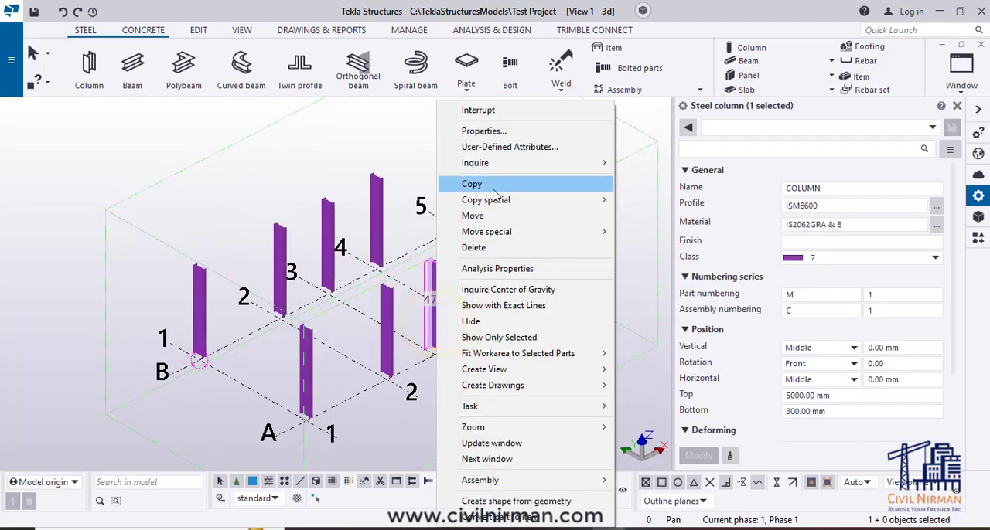
pyautogui.click(490, 187)
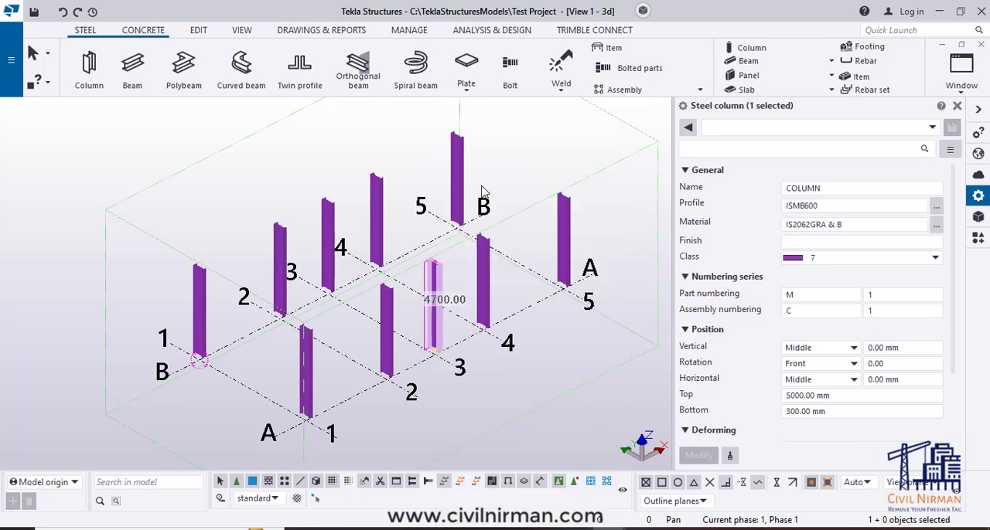
pyautogui.click(492, 402)
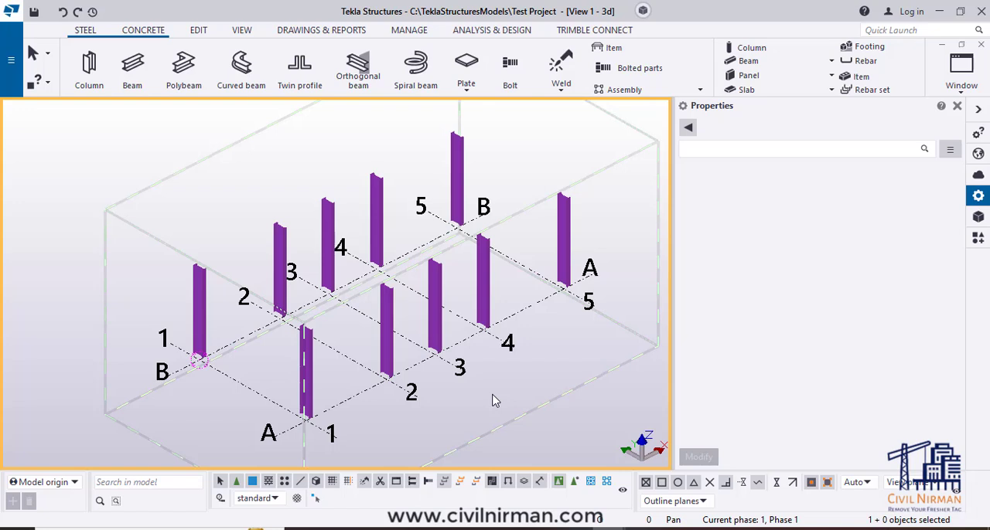
# - Undo the column copies on grid lines 2 to 5, keeping only the two columns on grid line 1
pyautogui.hotkey('ctrl', 'z')
pyautogui.hotkey('ctrl', 'z')
pyautogui.hotkey('ctrl', 'z')
pyautogui.hotkey('ctrl', 'z')
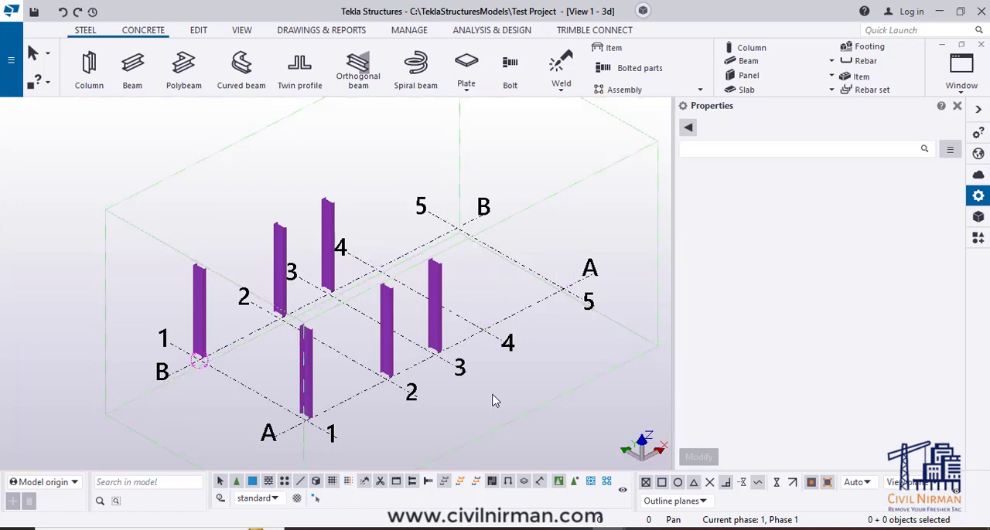
# - Copy columns A-1 and B-1 together from grid line 1 to grid lines 2, 3, 4 and 5, and end the copying
pyautogui.click(194, 306)
pyautogui.keyDown('ctrl'); pyautogui.click(306, 362); pyautogui.keyUp('ctrl')
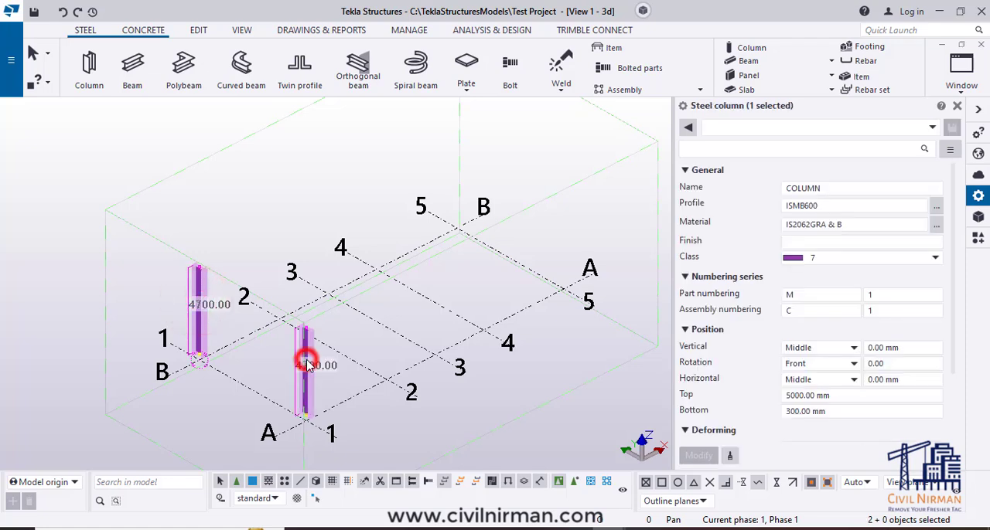
pyautogui.hotkey('ctrl', 'c')
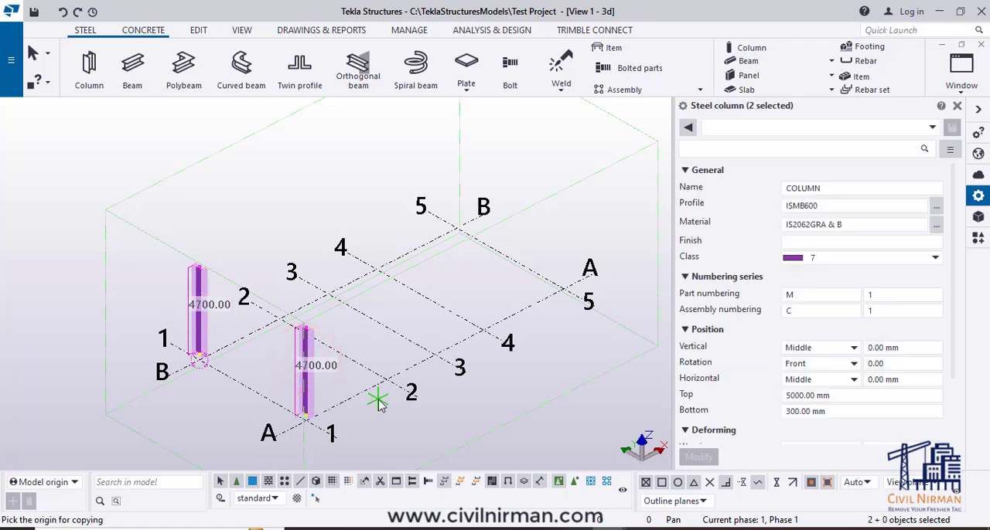
pyautogui.click(332, 434)
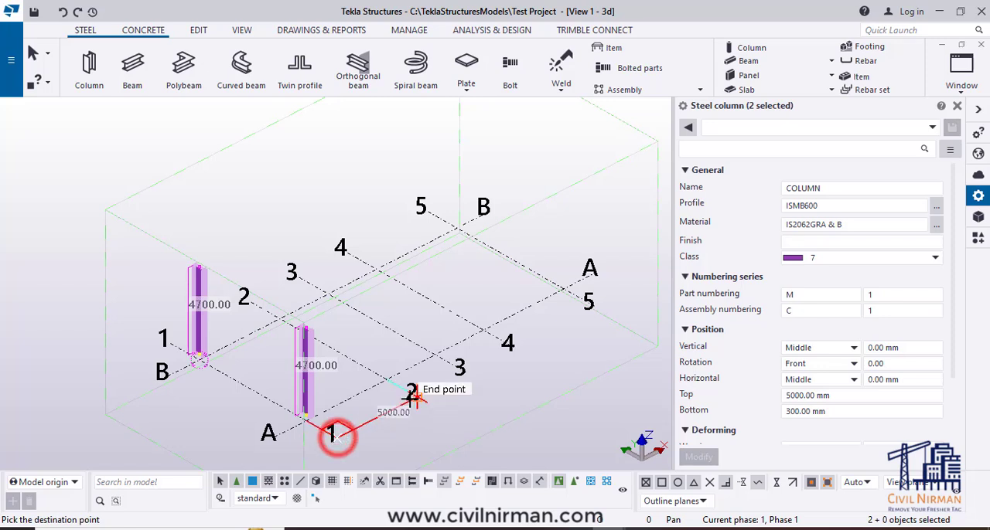
pyautogui.click(411, 394)
pyautogui.click(460, 369)
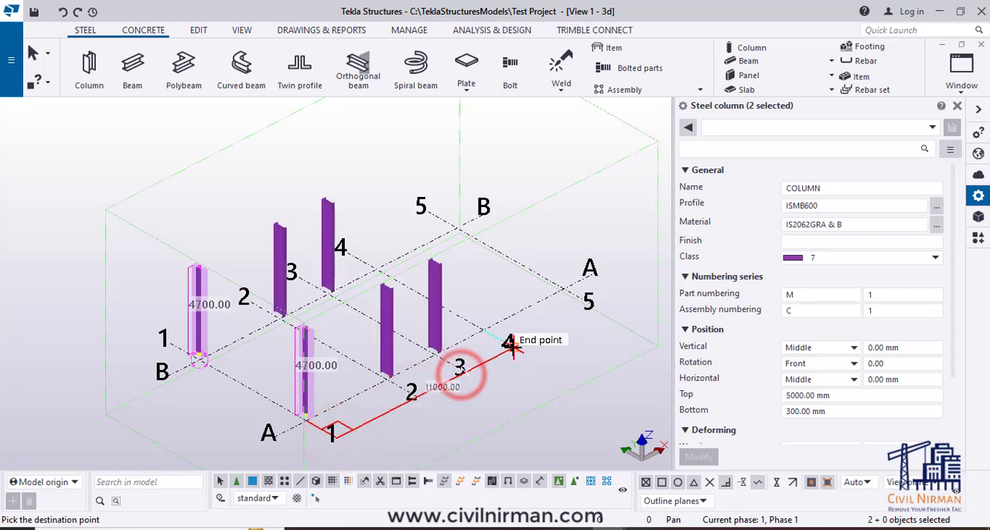
pyautogui.click(509, 345)
pyautogui.click(588, 306)
pyautogui.press('Escape')
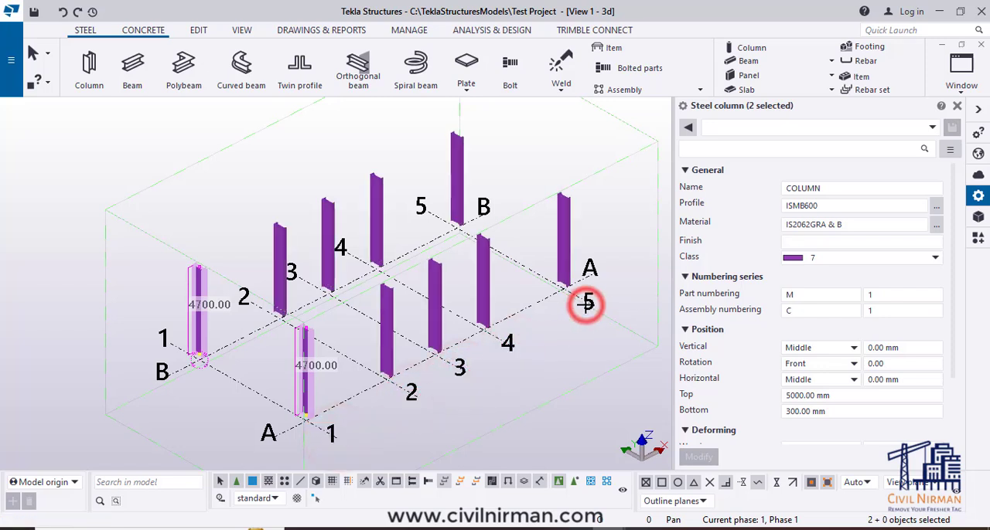
pyautogui.click(559, 353)
# - Change the profile of the six inner columns on grid lines 2, 3 and 4 to ISMB400 and apply it
pyautogui.keyDown('ctrl'); pyautogui.moveTo(493, 414); pyautogui.dragTo(385, 361, button='middle'); pyautogui.keyUp('ctrl')
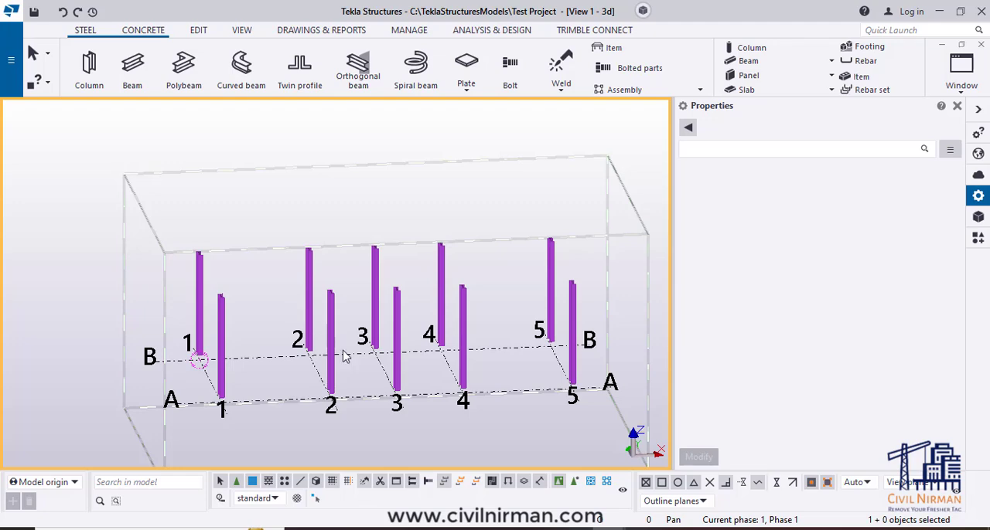
pyautogui.moveTo(399, 423)
pyautogui.keyDown('ctrl'); pyautogui.mouseDown(button='middle')
pyautogui.moveTo(419, 425)
pyautogui.moveTo(406, 414)
pyautogui.moveTo(428, 412)
pyautogui.moveTo(410, 410)
pyautogui.mouseUp(button='middle'); pyautogui.keyUp('ctrl')
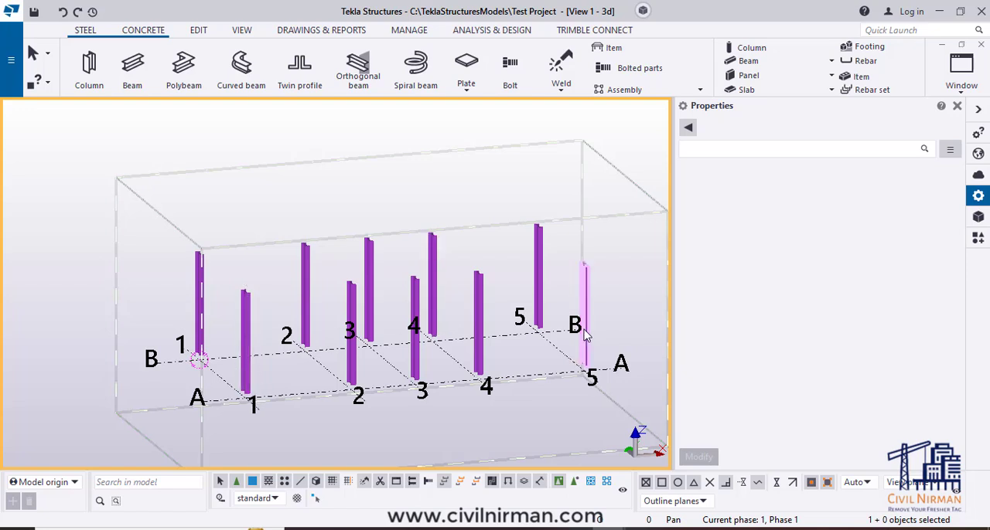
pyautogui.moveTo(490, 195); pyautogui.dragTo(290, 304)
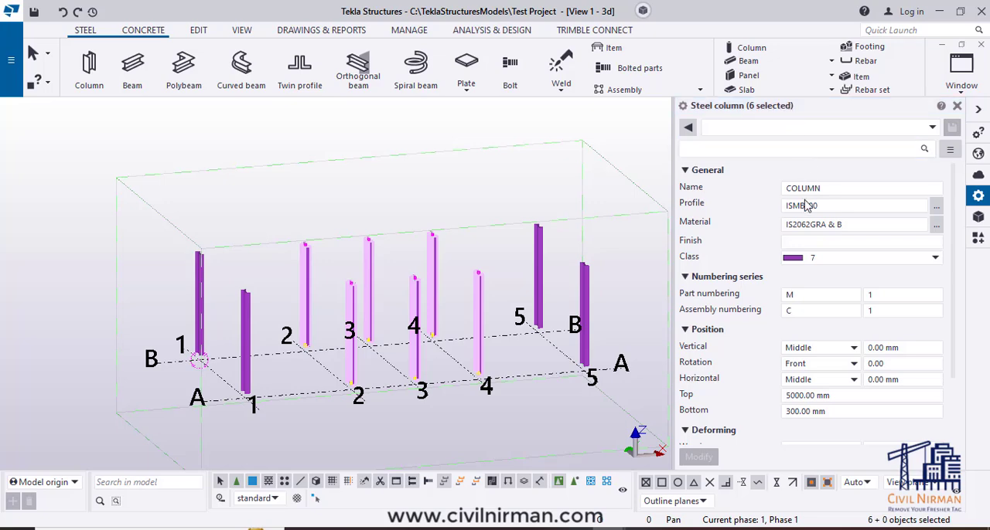
pyautogui.click(936, 211)
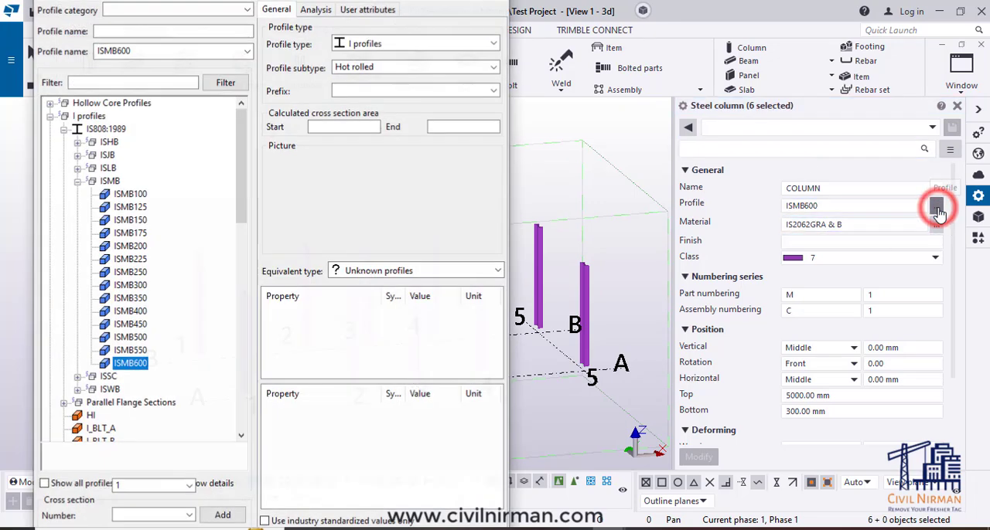
pyautogui.doubleClick(131, 270)
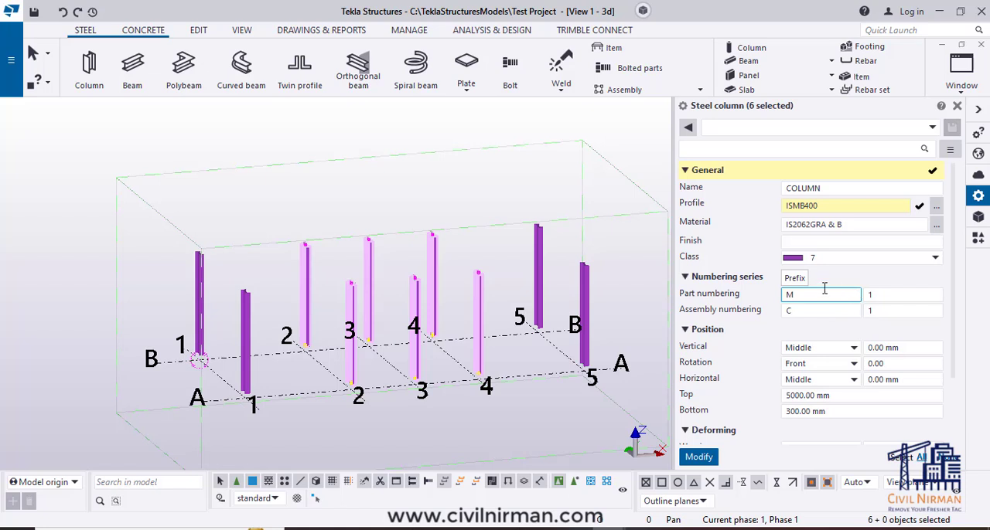
pyautogui.click(832, 205)
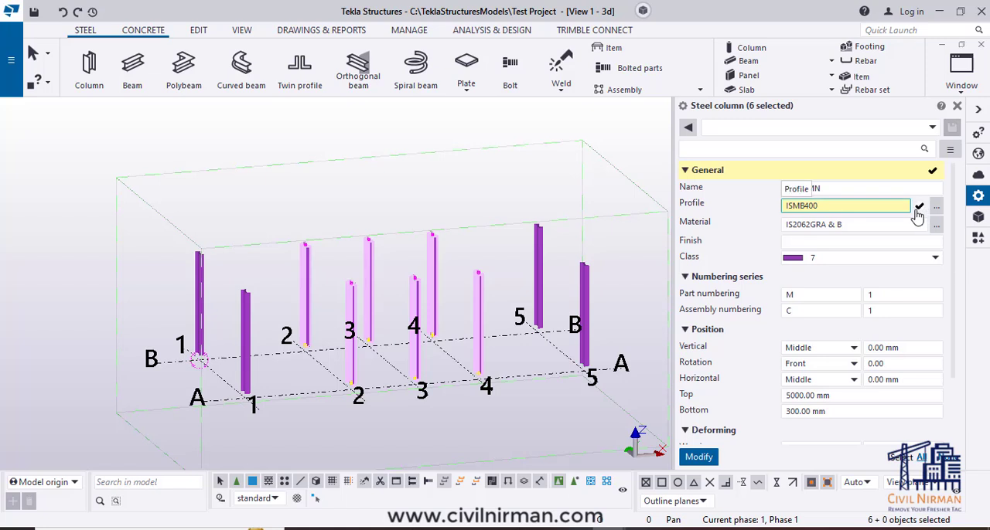
pyautogui.click(895, 242)
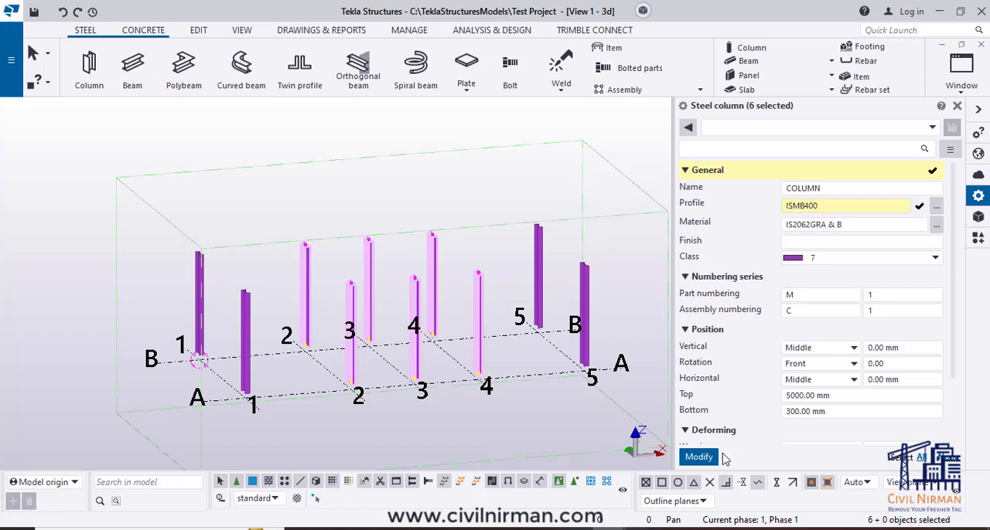
pyautogui.click(703, 459)
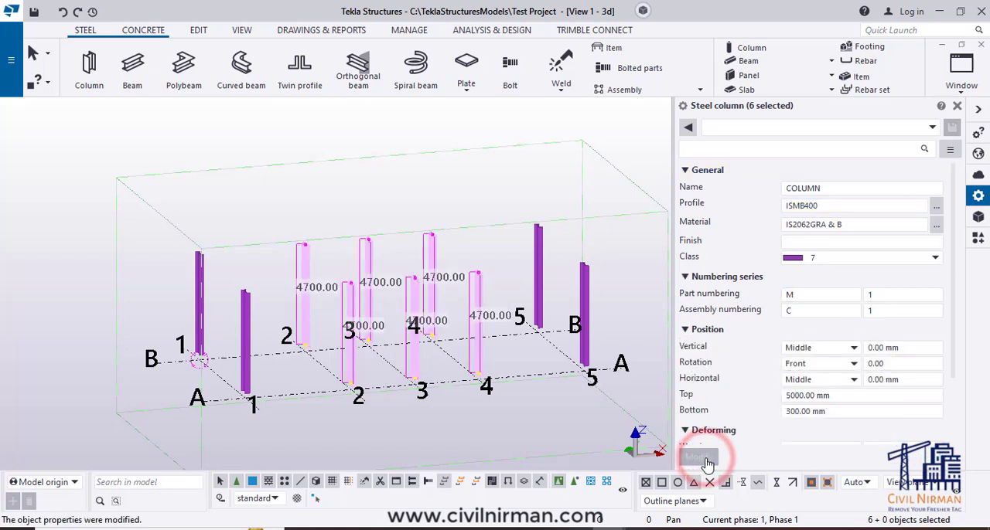
# - Compare the inner columns' profile size with the end columns' from several directions in 3D
pyautogui.click(549, 421)
pyautogui.keyDown('ctrl'); pyautogui.moveTo(422, 418); pyautogui.dragTo(634, 372, button='middle'); pyautogui.keyUp('ctrl')
pyautogui.scroll(2, 523, 336)
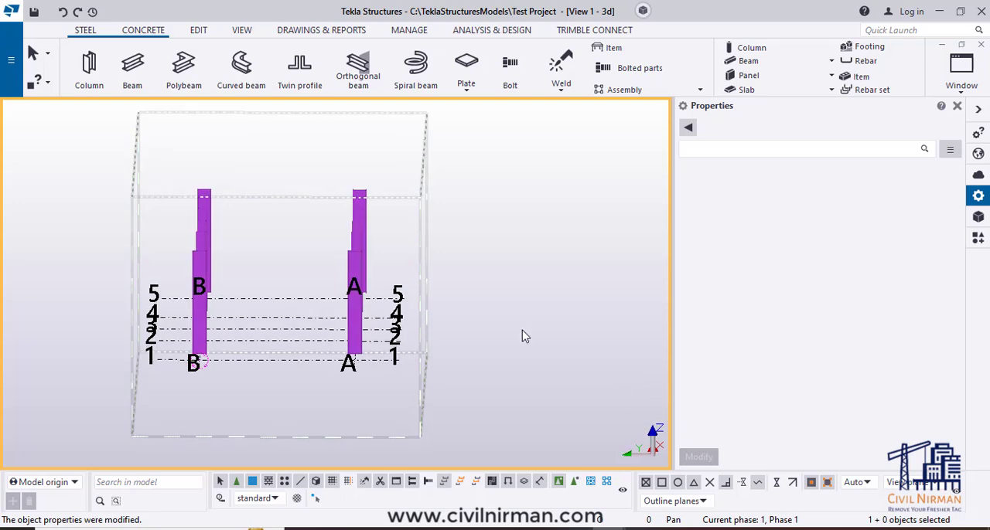
pyautogui.scroll(5, 348, 217)
pyautogui.scroll(2, 347, 217)
pyautogui.moveTo(272, 346); pyautogui.dragTo(553, 348, button='middle')
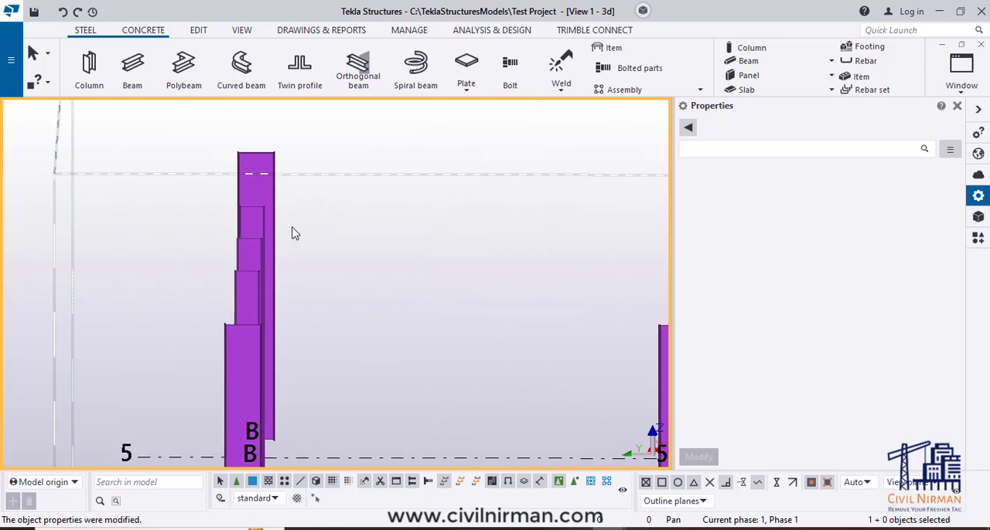
pyautogui.scroll(-5, 336, 239)
pyautogui.keyDown('ctrl'); pyautogui.moveTo(590, 397); pyautogui.dragTo(398, 391, button='middle'); pyautogui.keyUp('ctrl')
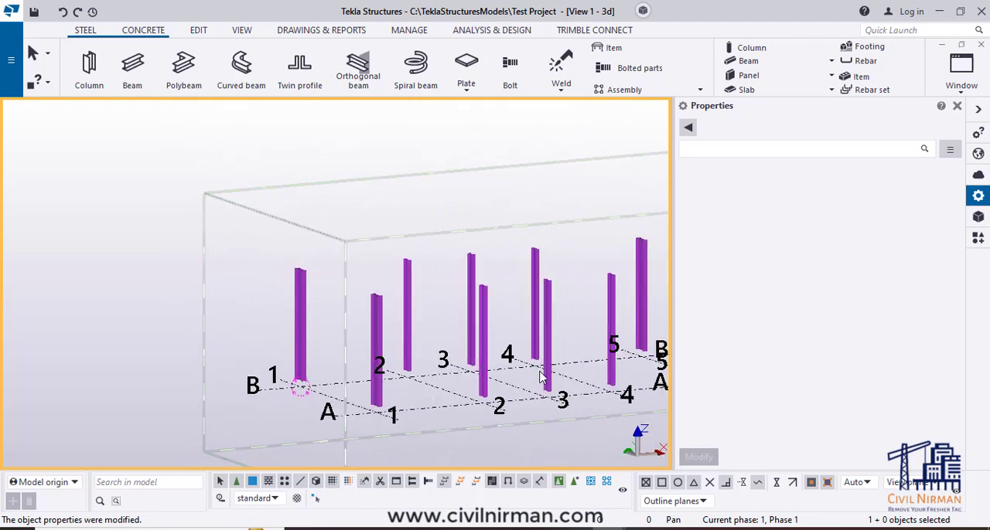
pyautogui.moveTo(619, 392); pyautogui.dragTo(451, 422, button='middle')
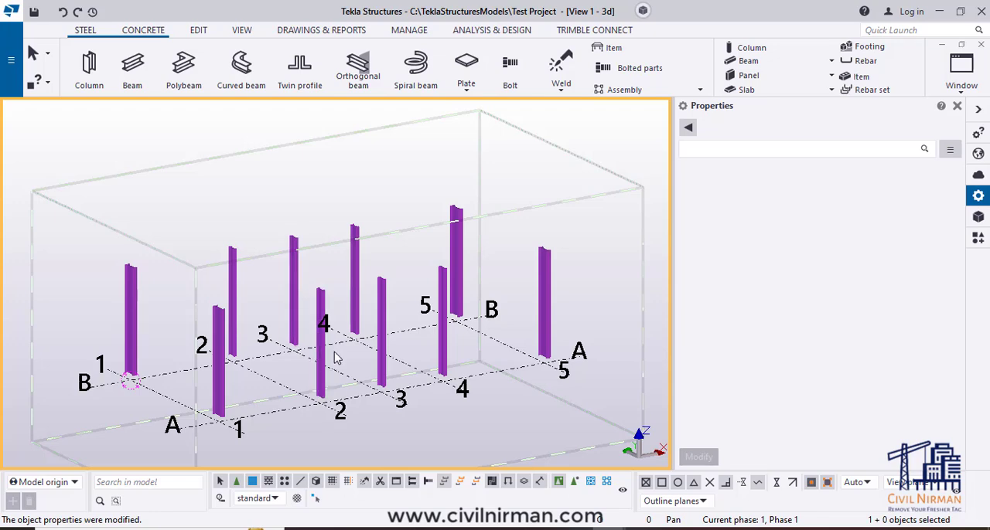
# - Set the top level of the four columns on grid lines 1 and 2 to 3000 mm, apply it, and undo the change
pyautogui.moveTo(378, 350); pyautogui.dragTo(351, 325, button='middle')
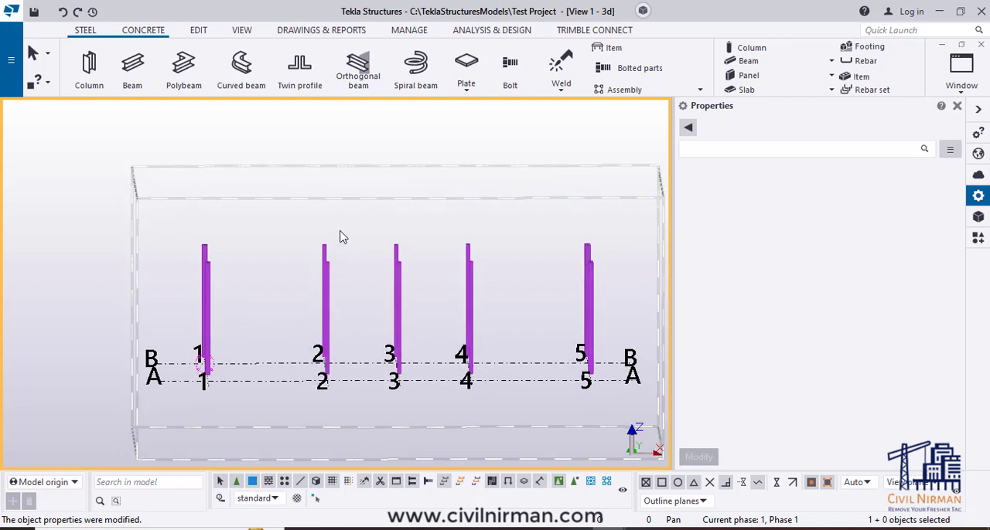
pyautogui.moveTo(341, 235); pyautogui.dragTo(183, 289)
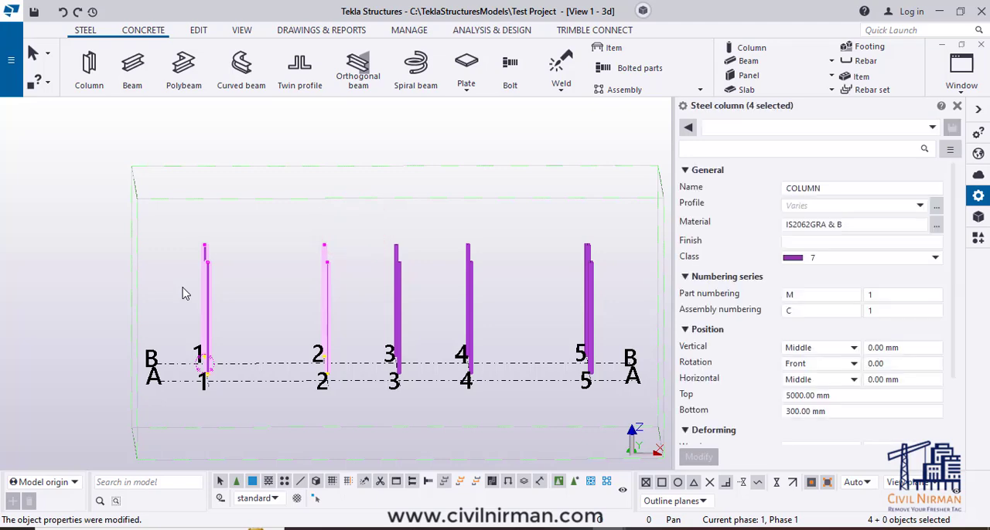
pyautogui.keyDown('ctrl'); pyautogui.moveTo(273, 357); pyautogui.dragTo(355, 372, button='middle'); pyautogui.keyUp('ctrl')
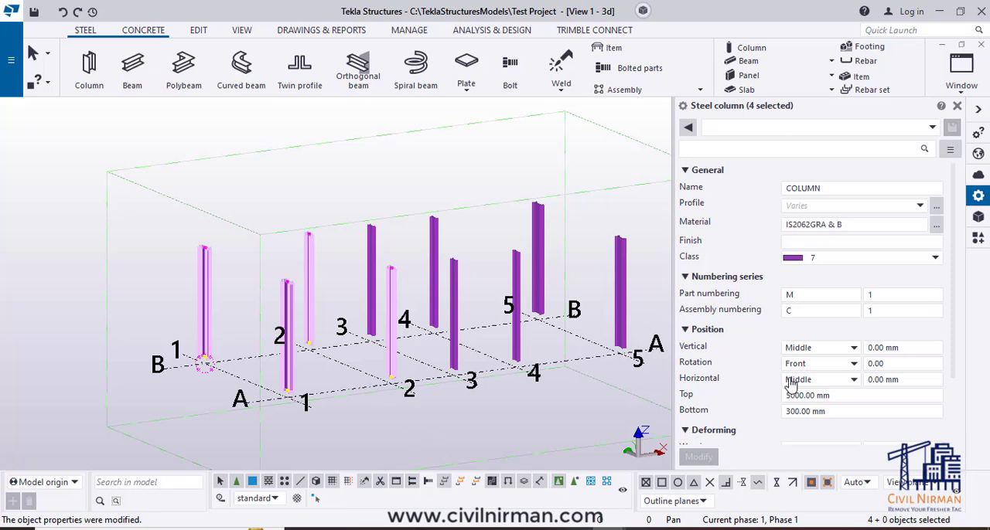
pyautogui.click(835, 395)
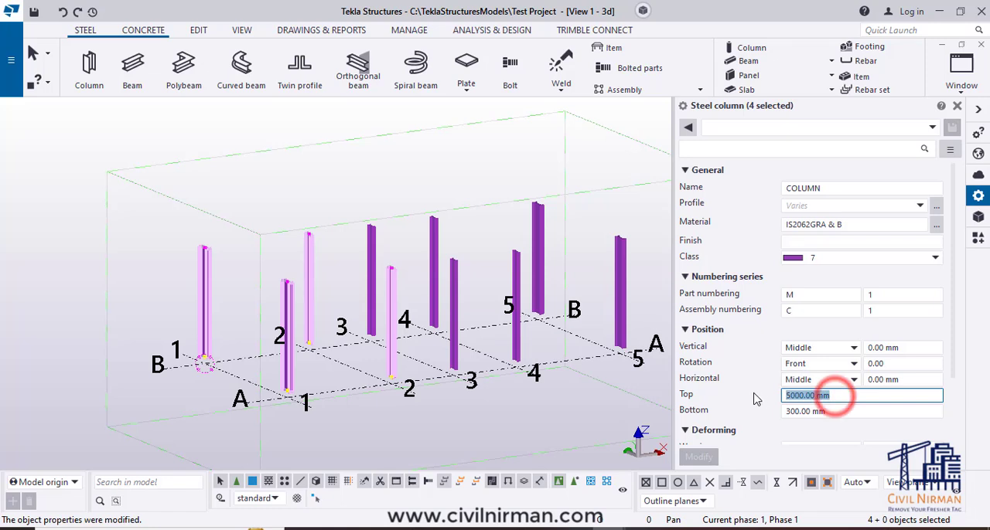
pyautogui.write('3000')
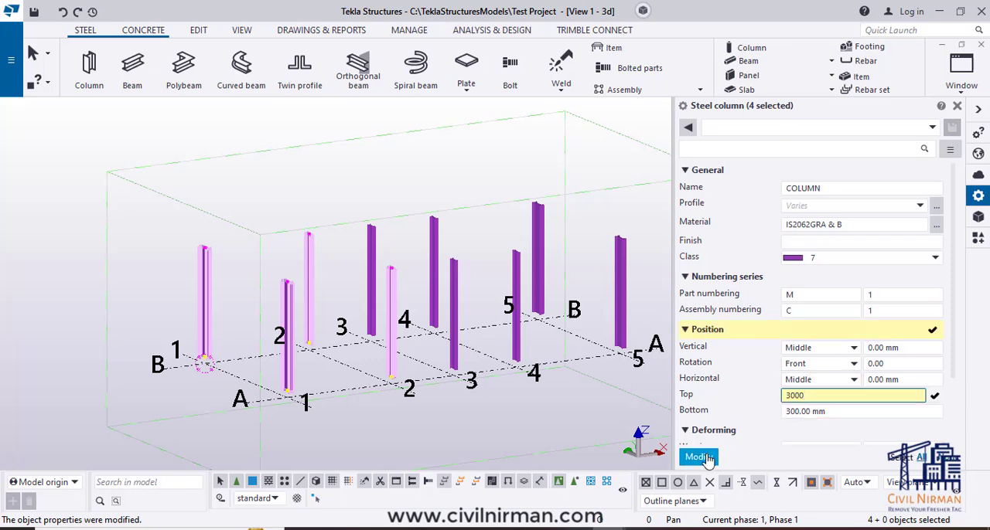
pyautogui.click(700, 456)
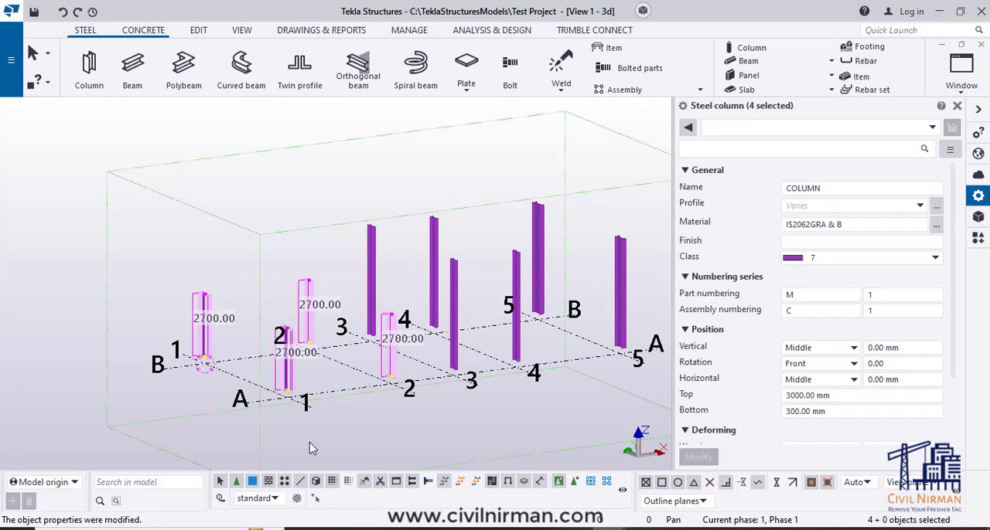
pyautogui.click(364, 425)
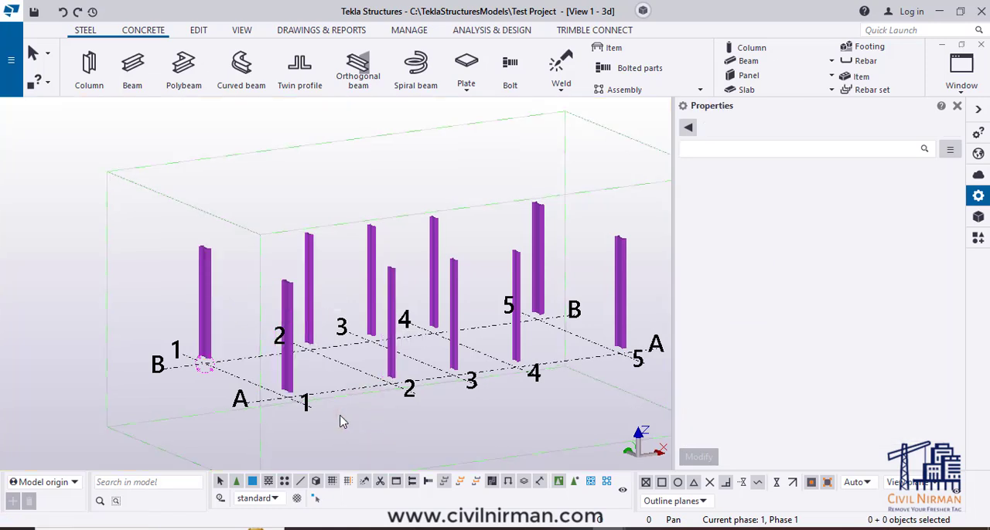
# - Close the column properties and select the four columns on grid lines 1 and 2 together
pyautogui.click(956, 106)
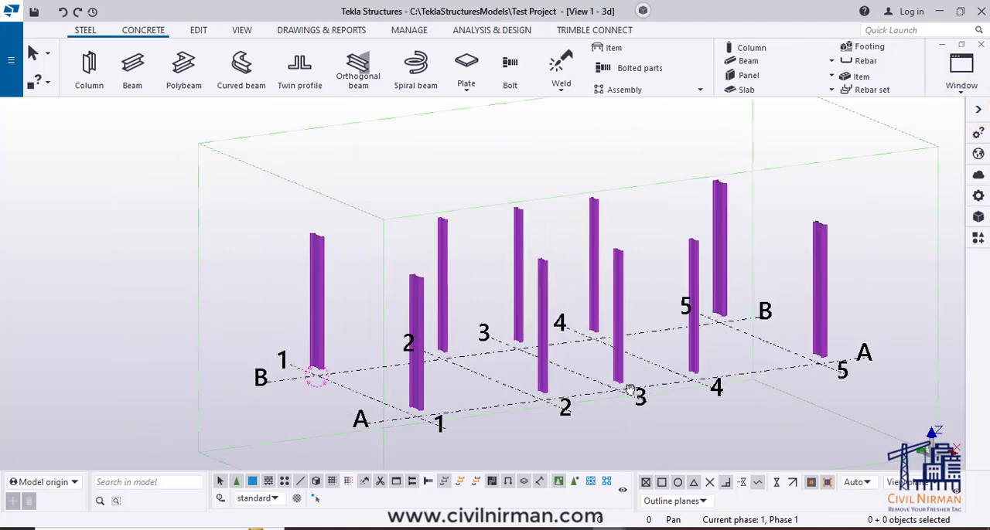
pyautogui.hotkey('ctrl', 'p')
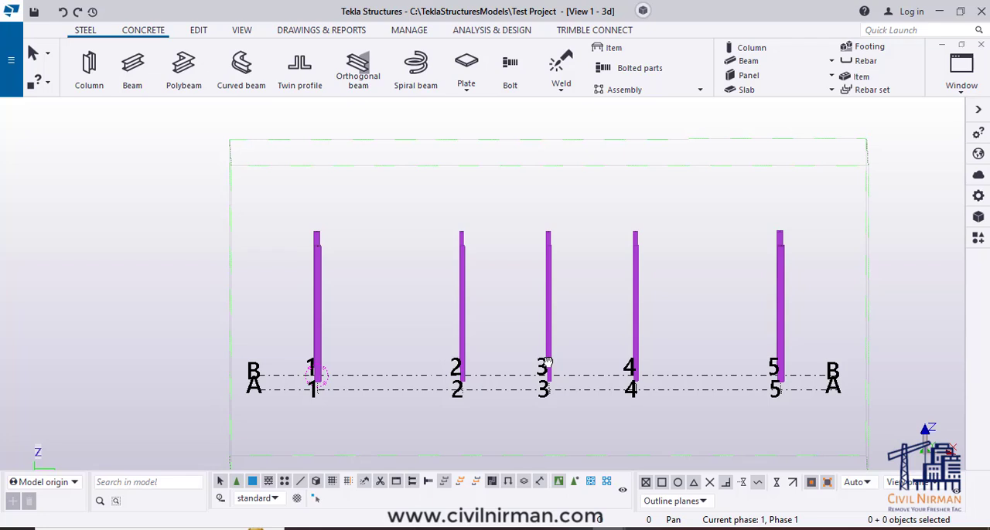
pyautogui.moveTo(483, 203); pyautogui.dragTo(274, 285)
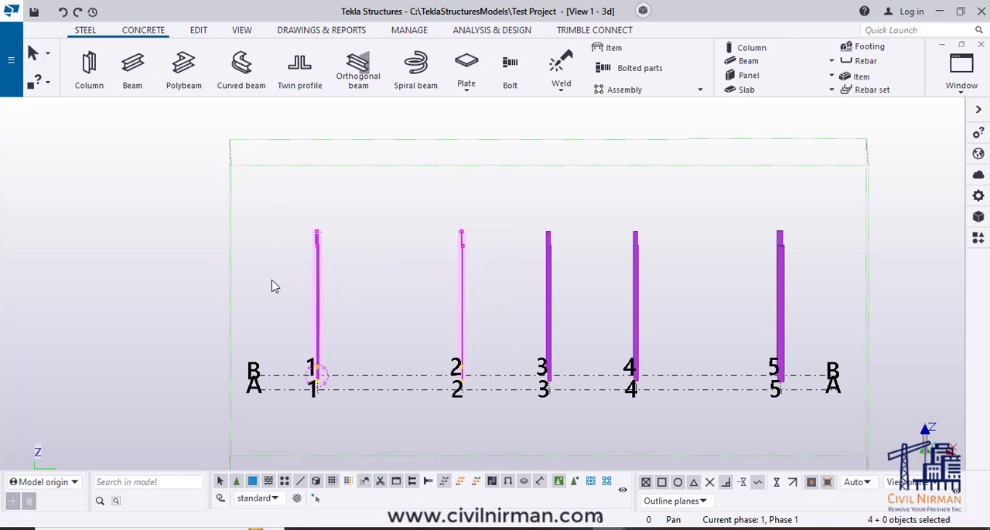
pyautogui.hotkey('ctrl', 'p')
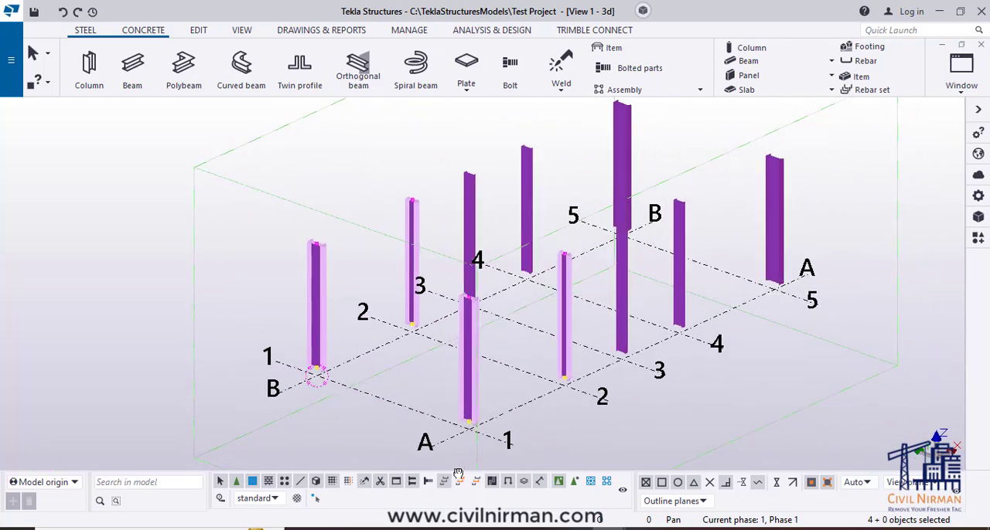
# - Examine the end handles at the base and the top of column B-1 up close
pyautogui.scroll(10, 319, 379)
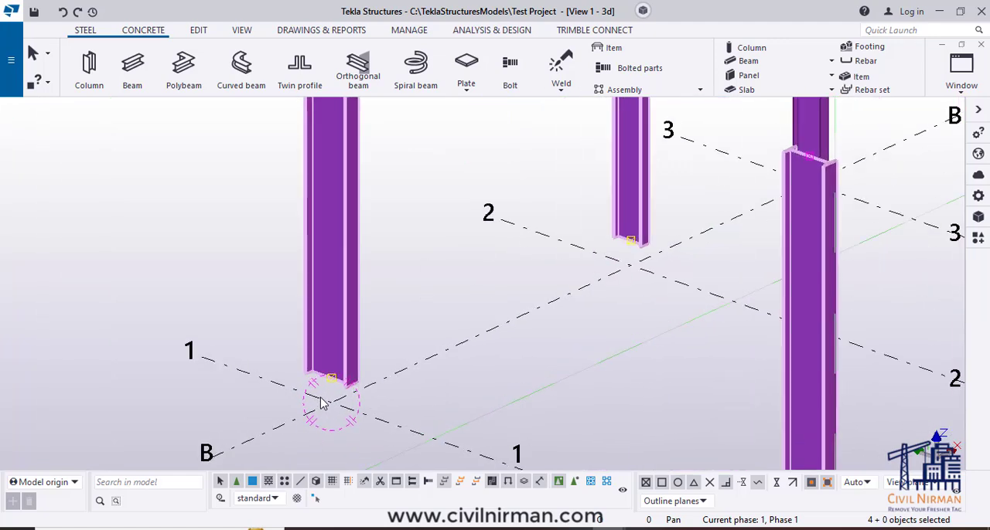
pyautogui.scroll(2, 333, 385)
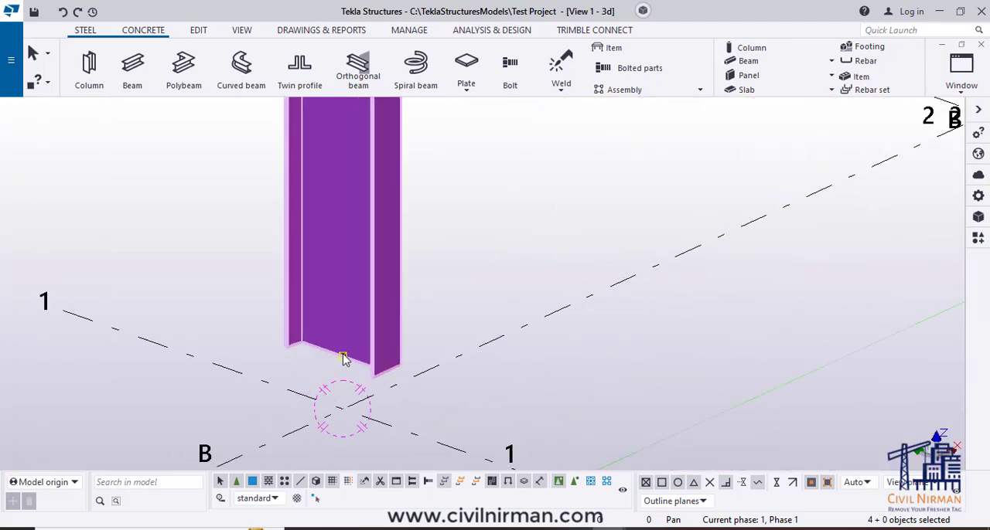
pyautogui.scroll(-6, 379, 433)
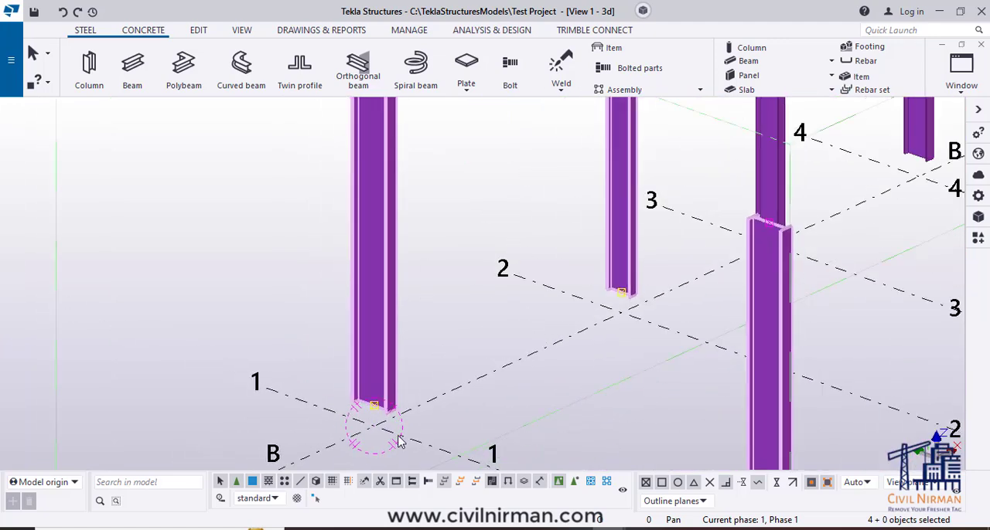
pyautogui.scroll(3, 394, 167)
pyautogui.scroll(4, 387, 178)
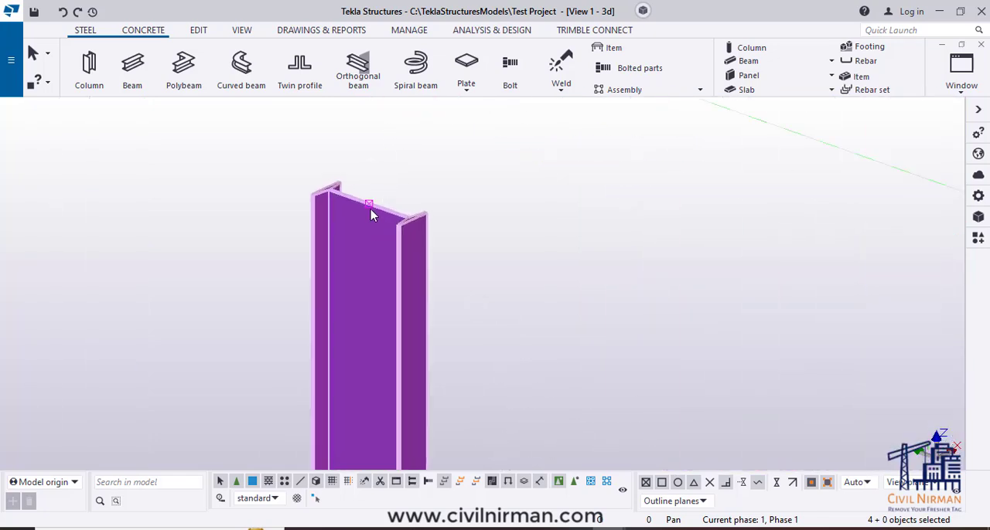
pyautogui.scroll(-6, 352, 207)
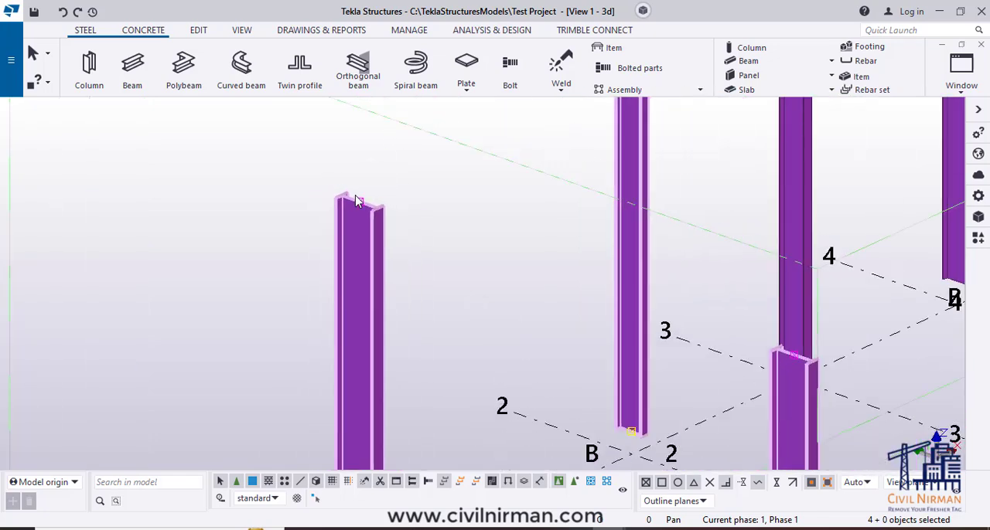
pyautogui.moveTo(453, 360); pyautogui.dragTo(430, 346, button='middle')
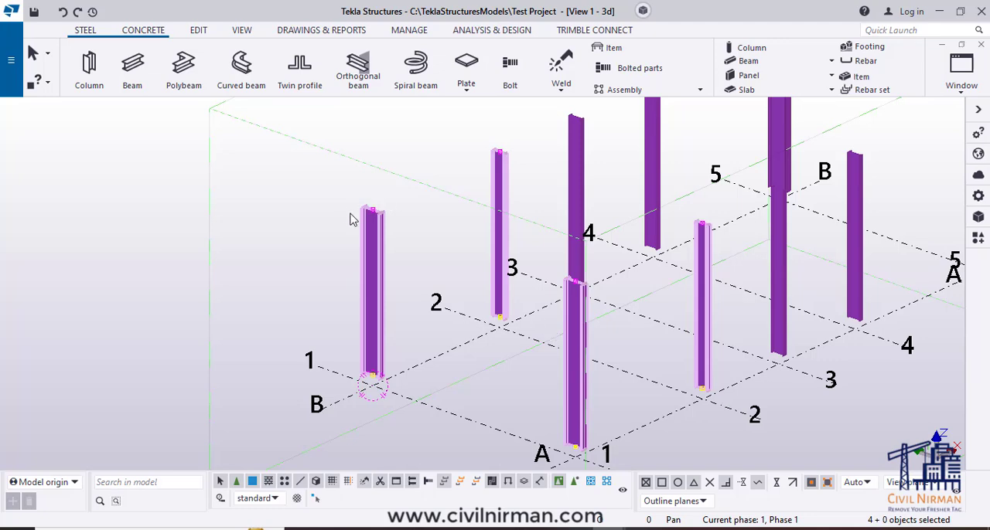
pyautogui.scroll(-2, 417, 281)
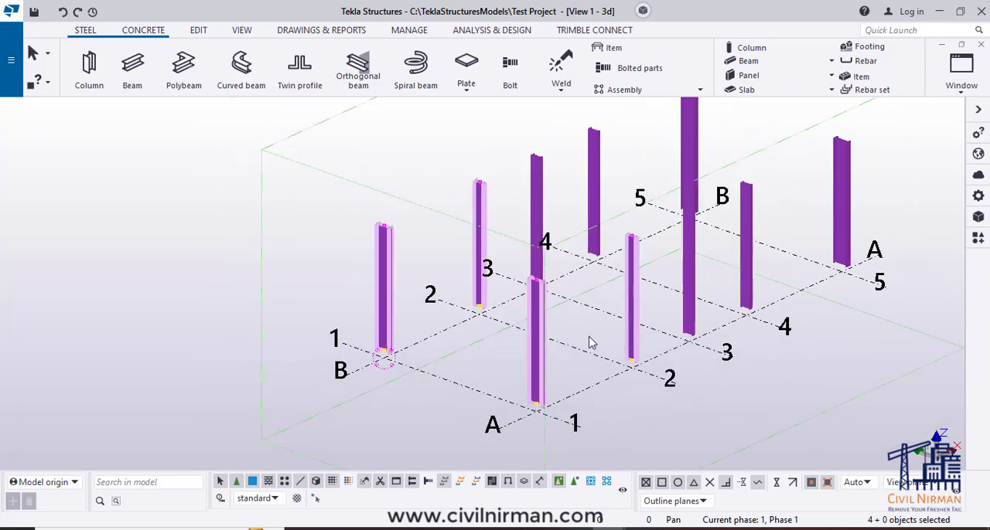
# - Pick only the top end handles of the four columns on grid lines 1 and 2, and clear the selection
pyautogui.keyDown('ctrl'); pyautogui.moveTo(590, 343); pyautogui.dragTo(462, 242, button='middle'); pyautogui.keyUp('ctrl')
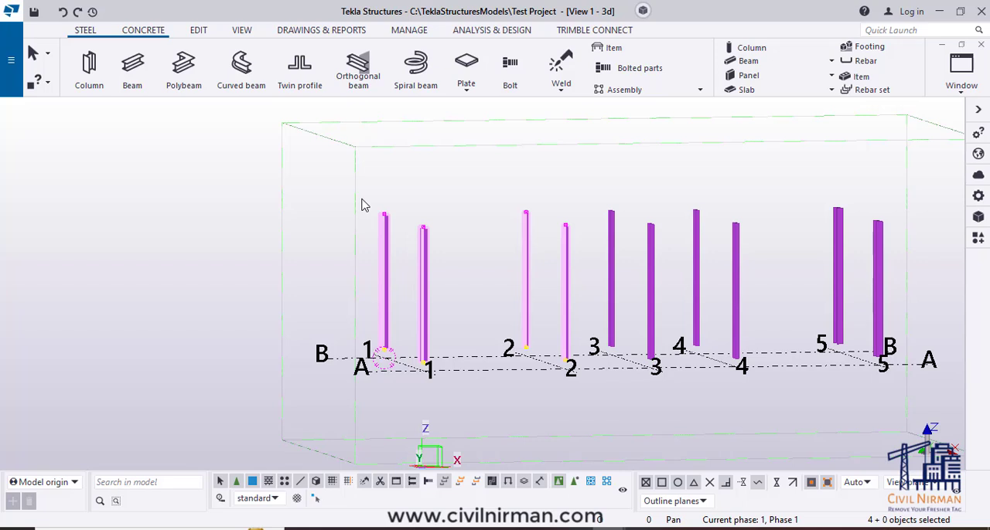
pyautogui.moveTo(252, 157); pyautogui.dragTo(597, 254)
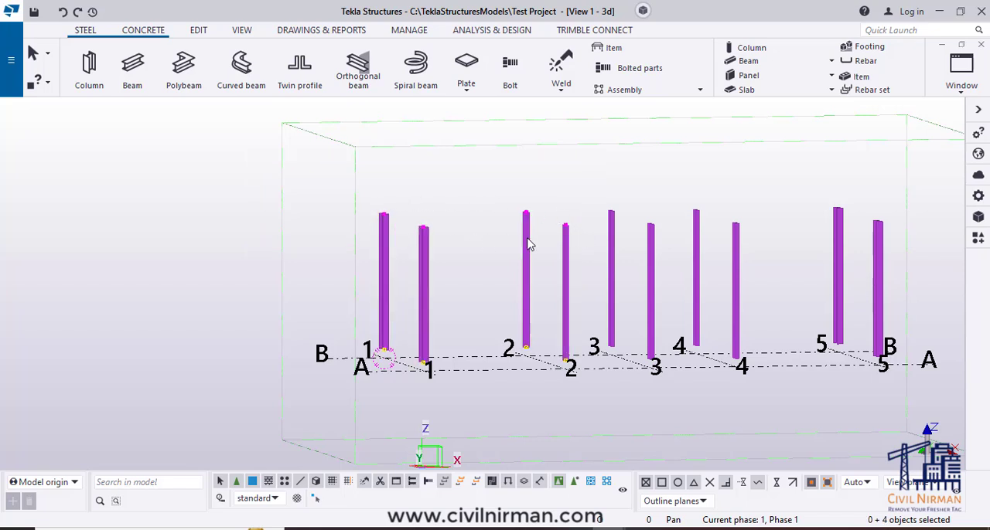
pyautogui.click(474, 293)
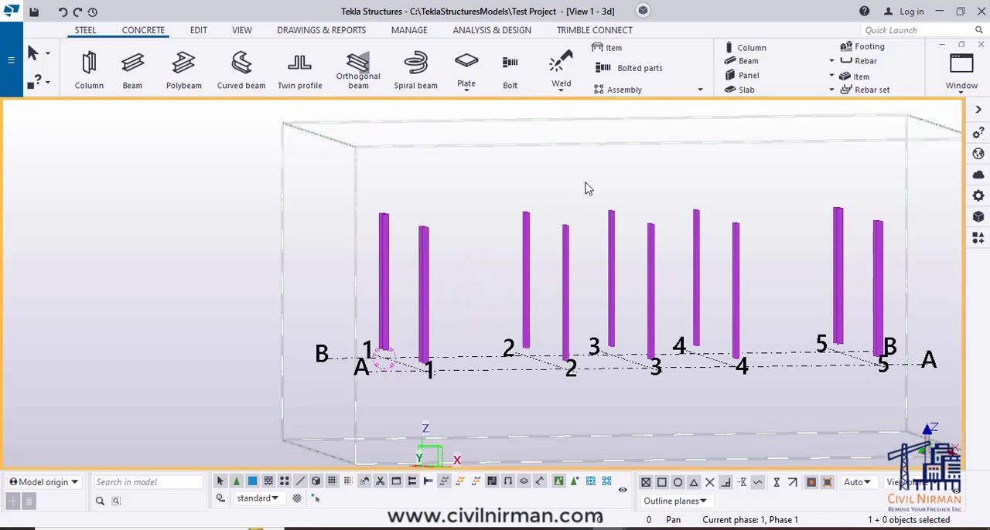
# - Shorten the four columns on grid lines 1 and 2 by moving only their top end handles straight down 2000 mm, and clear the selection
pyautogui.moveTo(585, 172); pyautogui.dragTo(369, 276)
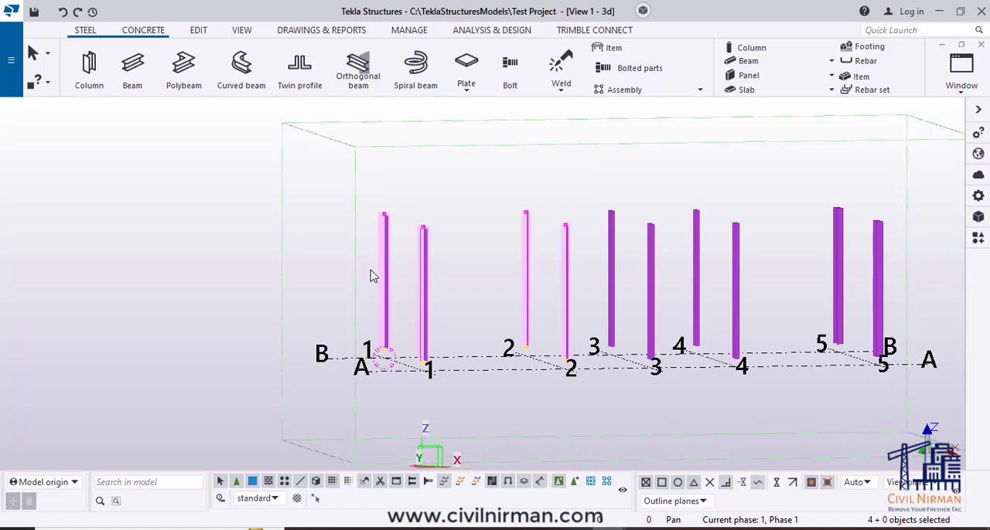
pyautogui.moveTo(305, 159); pyautogui.dragTo(593, 267)
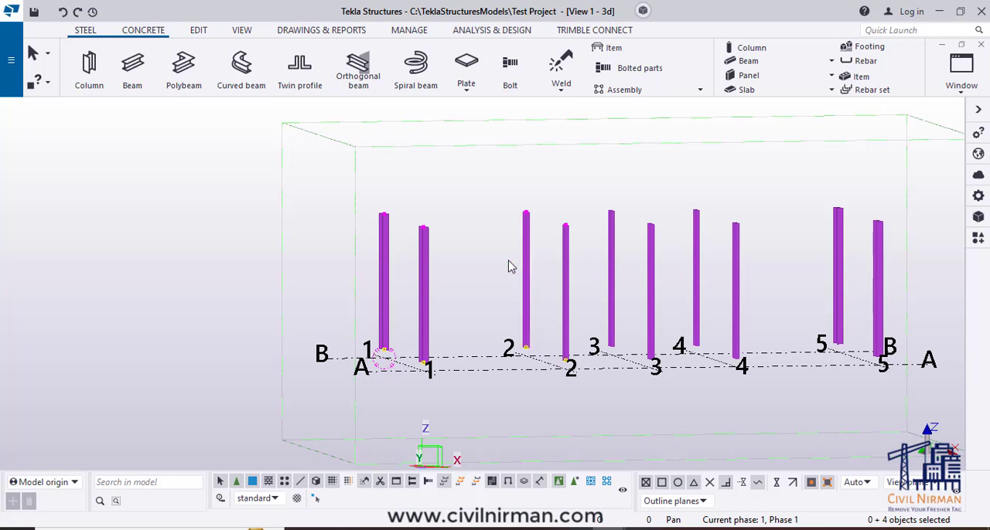
pyautogui.rightClick(454, 179)
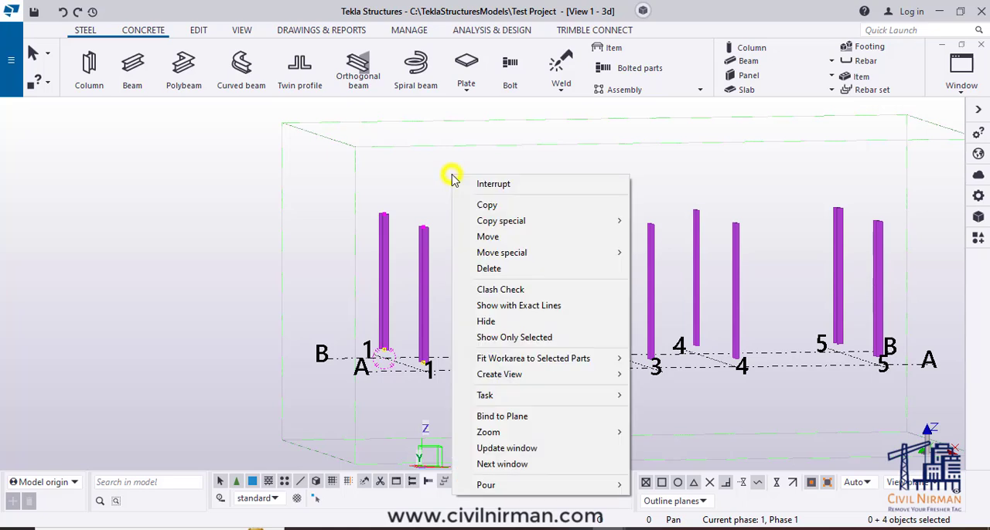
pyautogui.click(488, 236)
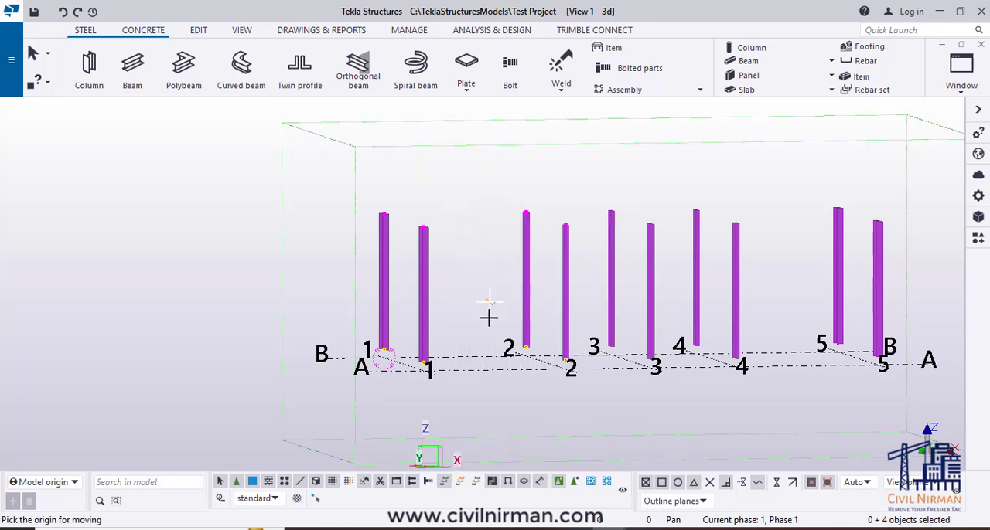
pyautogui.click(473, 220)
pyautogui.scroll(-1, 481, 325)
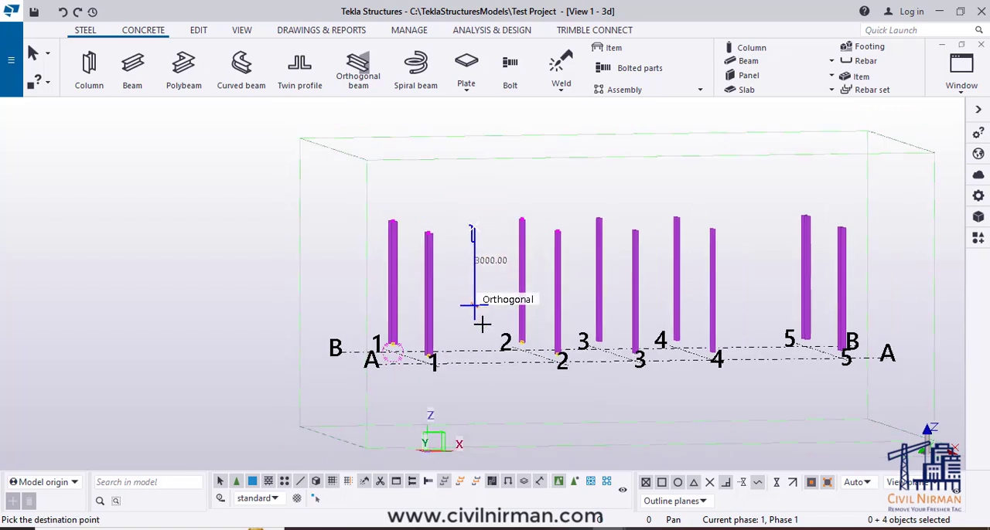
pyautogui.keyDown('ctrl'); pyautogui.moveTo(496, 337); pyautogui.dragTo(538, 360, button='middle'); pyautogui.keyUp('ctrl')
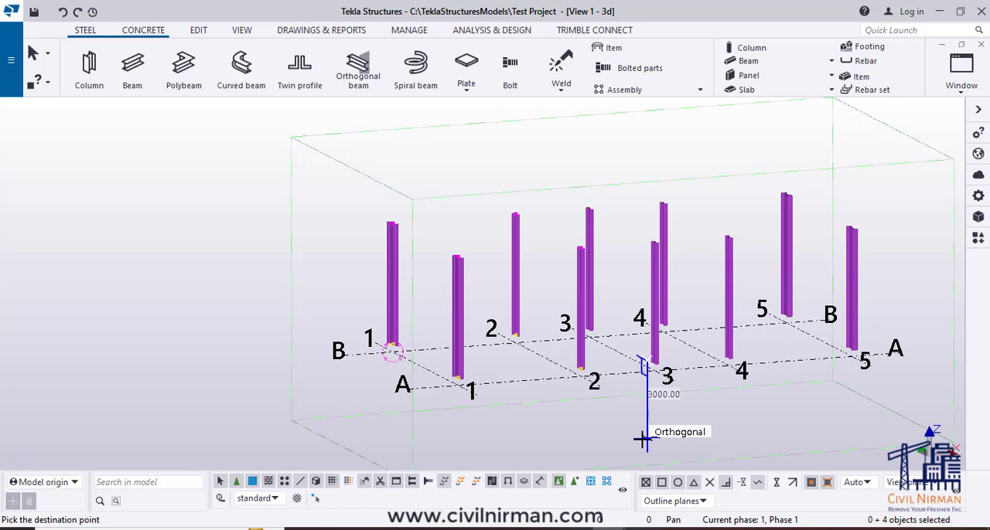
pyautogui.write('2000')
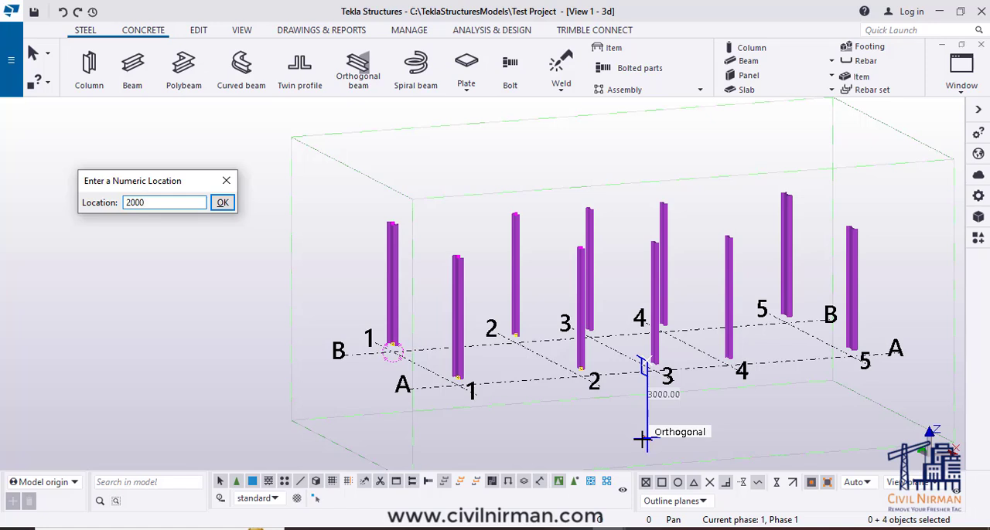
pyautogui.press('Return')
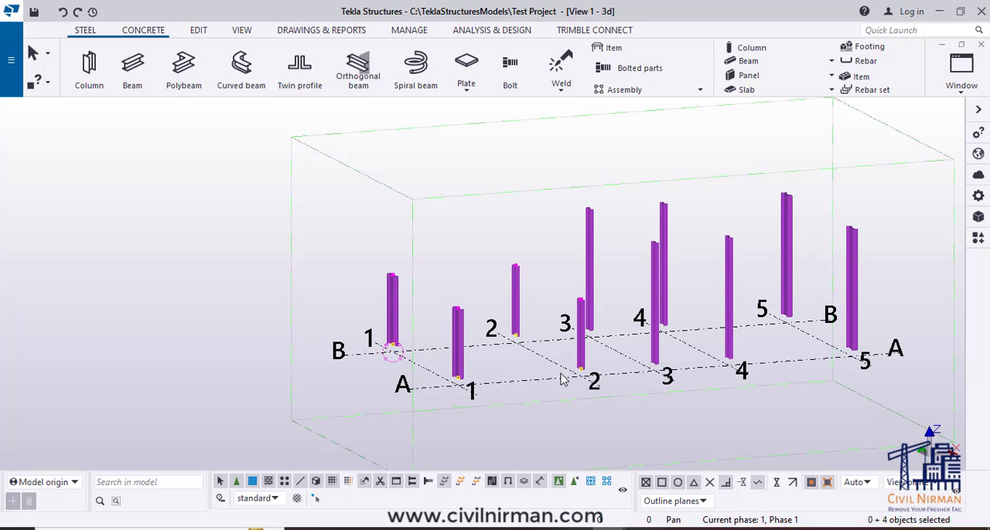
pyautogui.click(611, 422)
# - Open the properties of column B-1 and compare its top level with that of column B-3
pyautogui.keyDown('ctrl'); pyautogui.moveTo(615, 423); pyautogui.dragTo(643, 434, button='middle'); pyautogui.keyUp('ctrl')
pyautogui.click(387, 285)
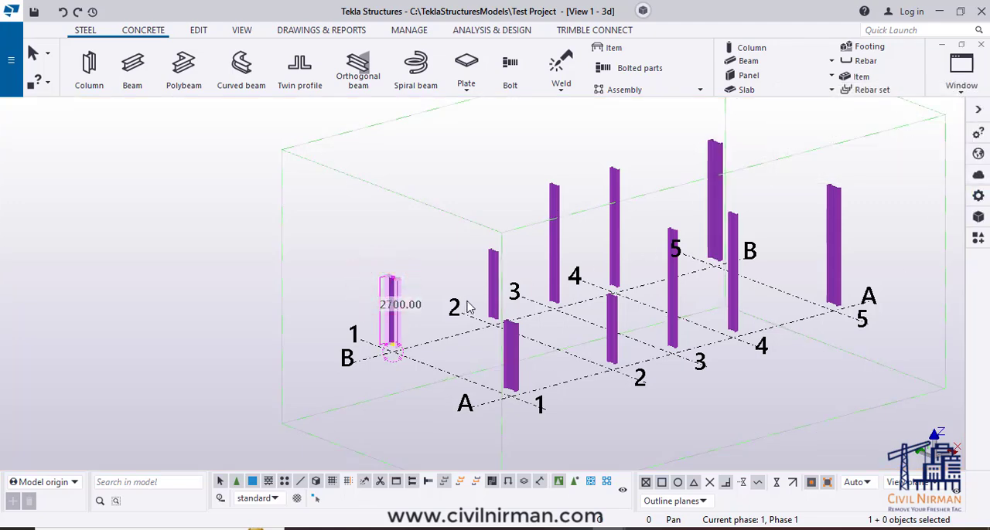
pyautogui.doubleClick(393, 289)
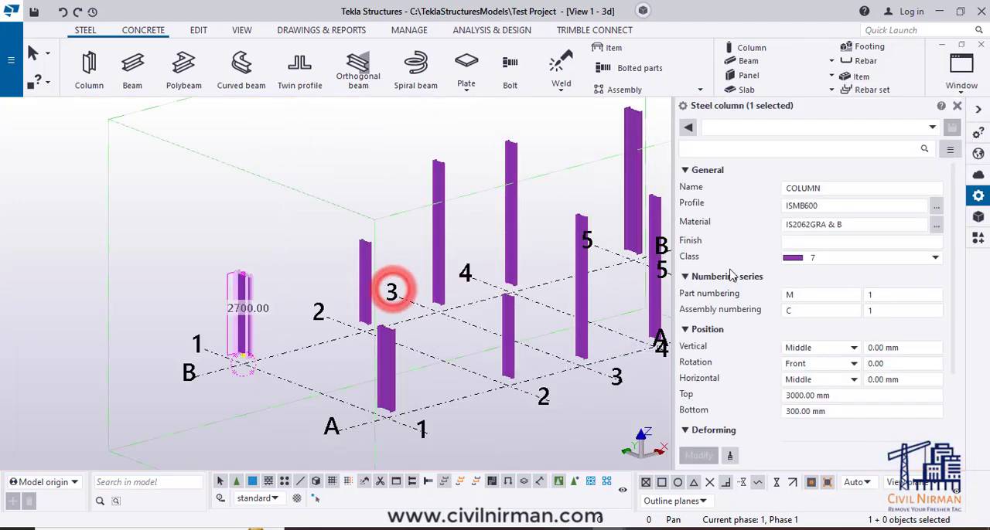
pyautogui.click(805, 396)
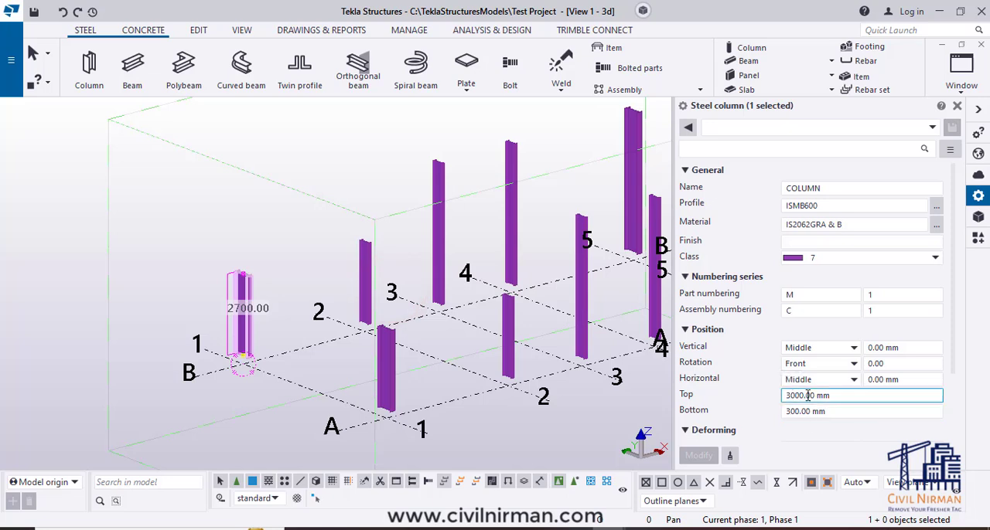
pyautogui.click(436, 232)
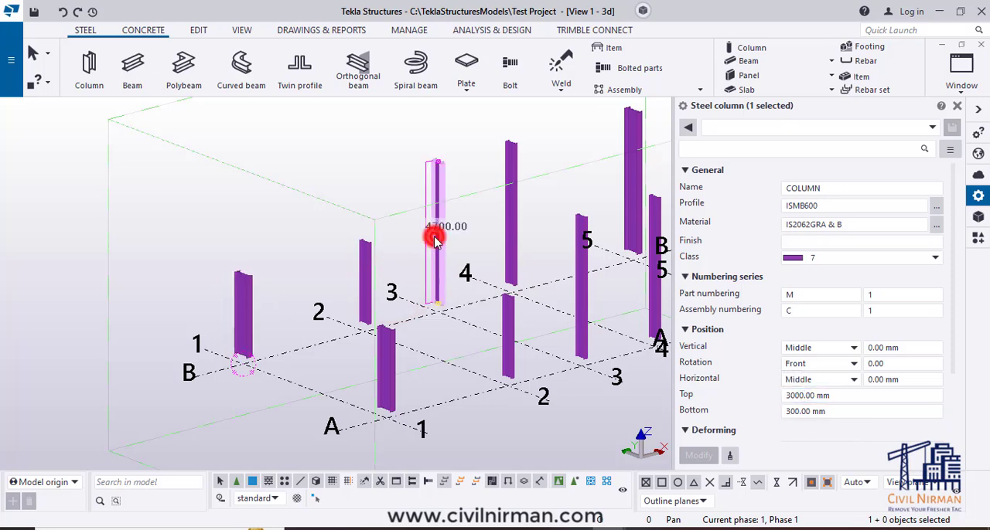
pyautogui.click(244, 313)
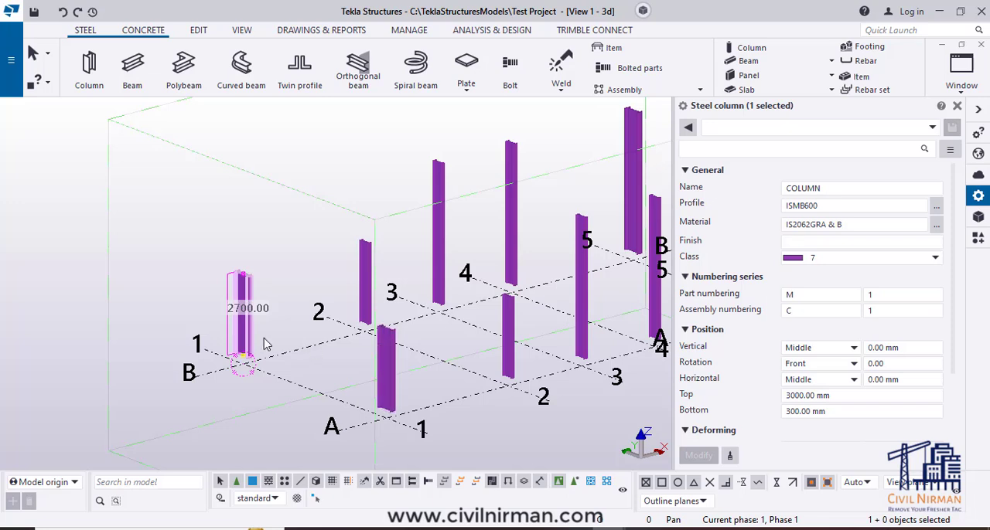
pyautogui.scroll(-2, 223, 312)
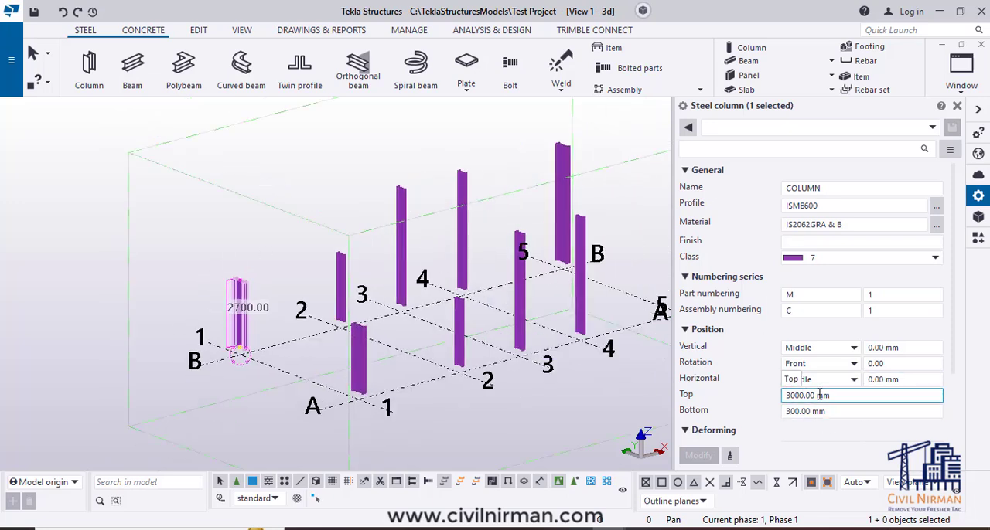
# - Clear the selection, reselect column B-1 and pick only its top end handle
pyautogui.scroll(4, 241, 286)
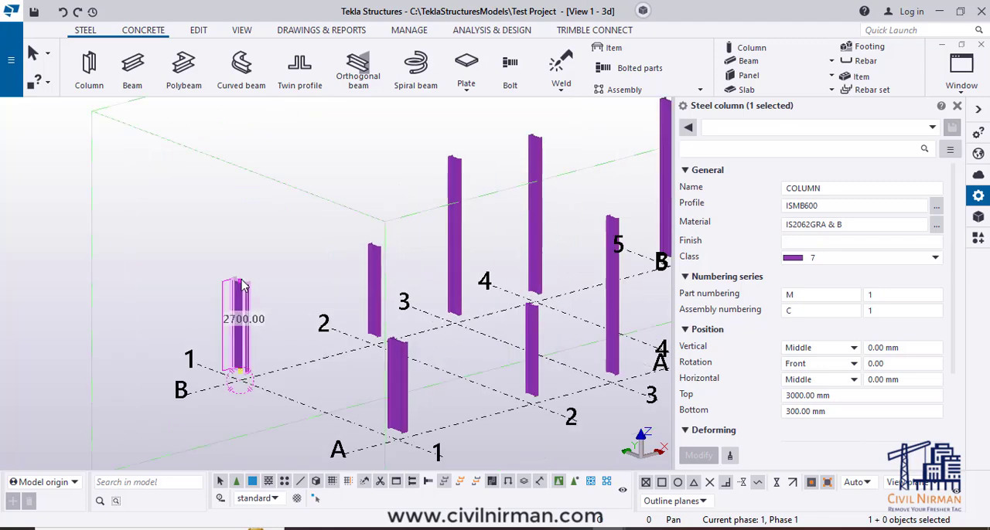
pyautogui.click(297, 313)
pyautogui.click(246, 363)
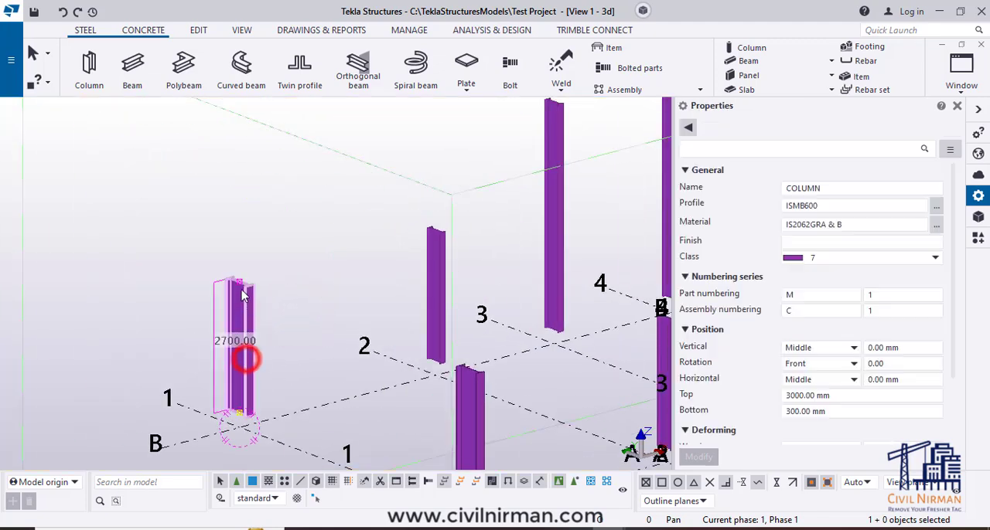
pyautogui.click(239, 281)
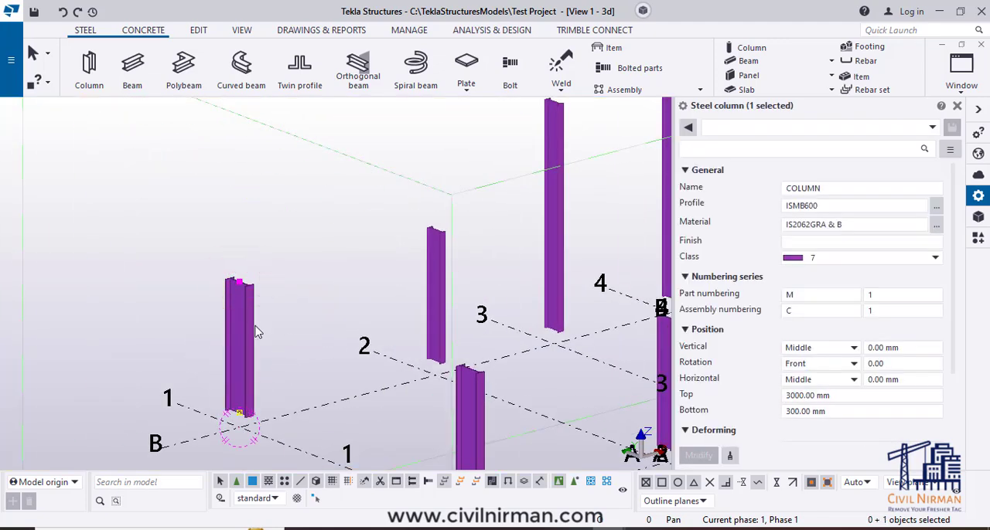
# - Move only the bottom end handle of column B-1 straight up 500 mm, and clear the selection
pyautogui.click(249, 331)
pyautogui.click(239, 415)
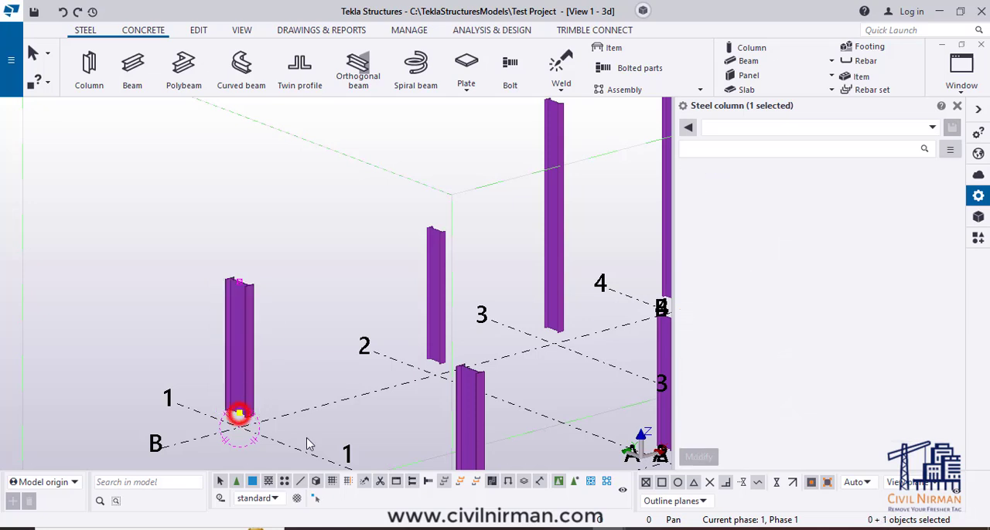
pyautogui.scroll(3, 239, 415)
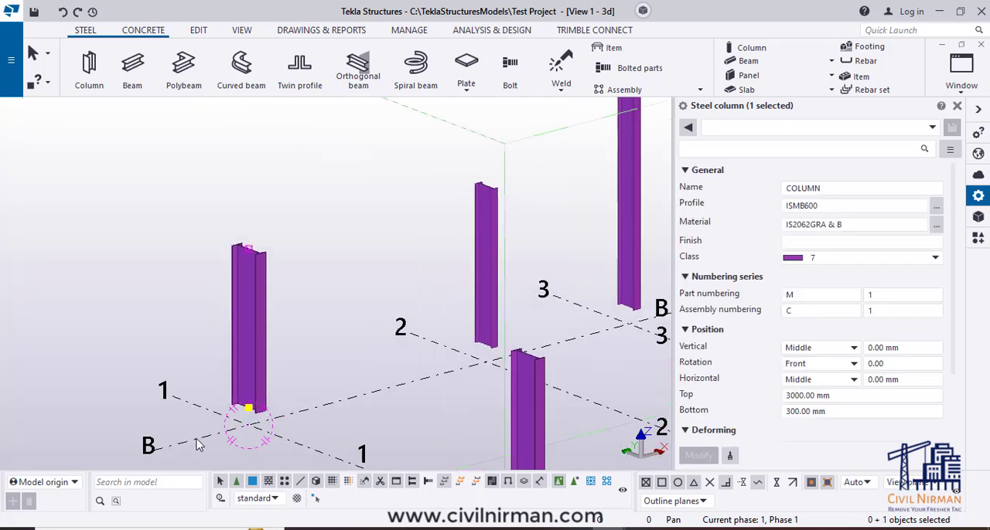
pyautogui.rightClick(335, 302)
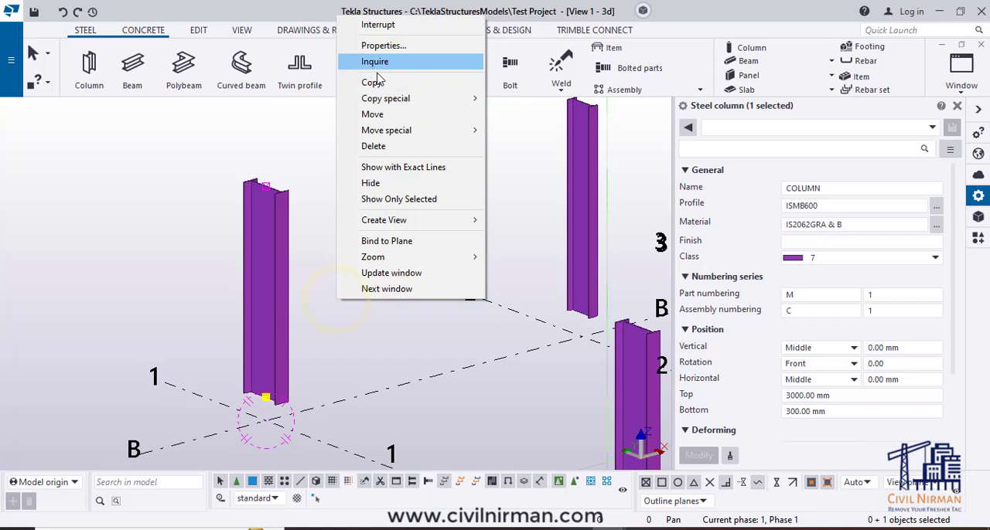
pyautogui.click(373, 113)
pyautogui.click(352, 332)
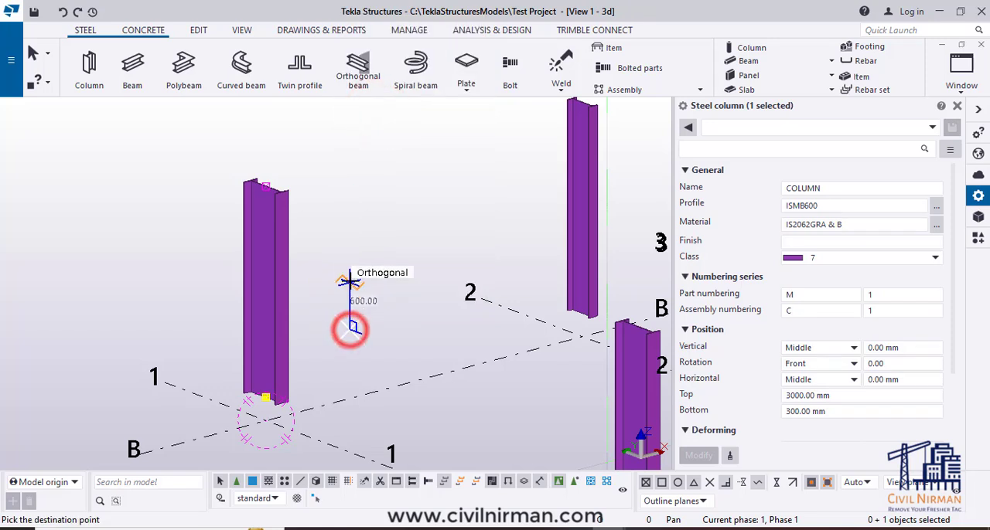
pyautogui.write('50')
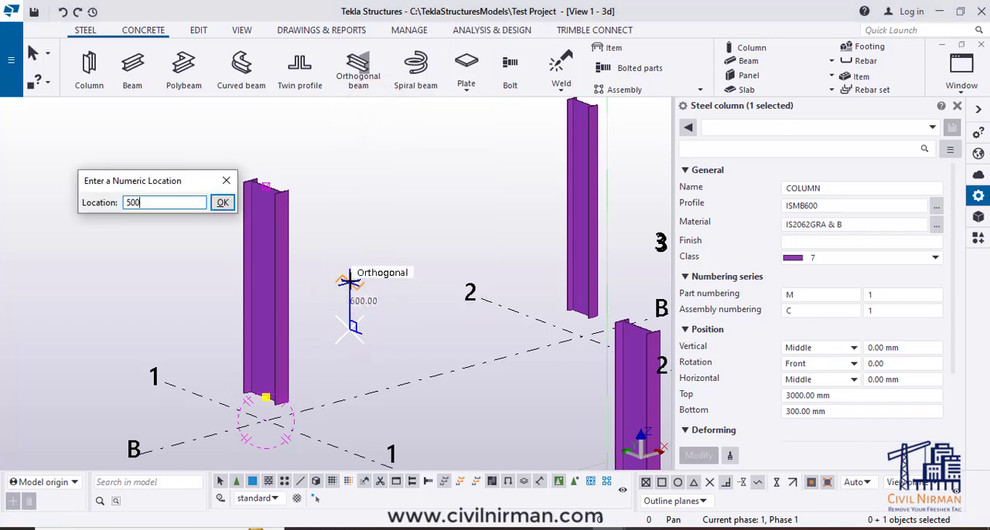
pyautogui.write('0')
pyautogui.press('Return')
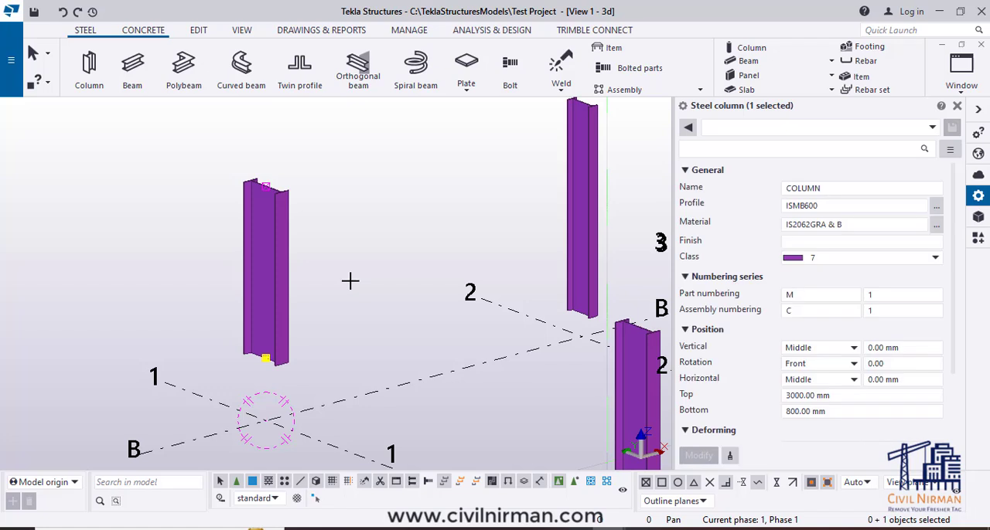
pyautogui.click(348, 300)
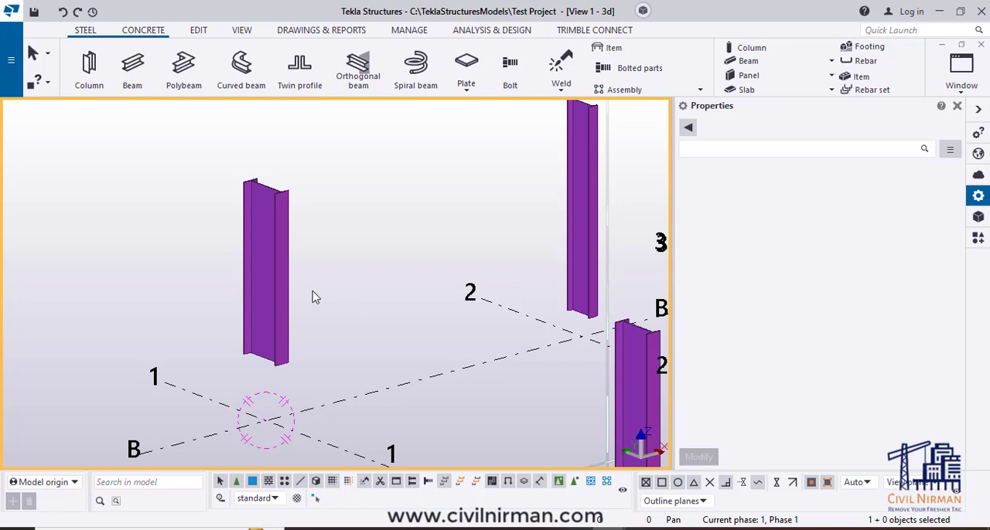
# - Move the whole column B-1 straight up 500 mm instead of its handle, and undo that move
pyautogui.click(273, 295)
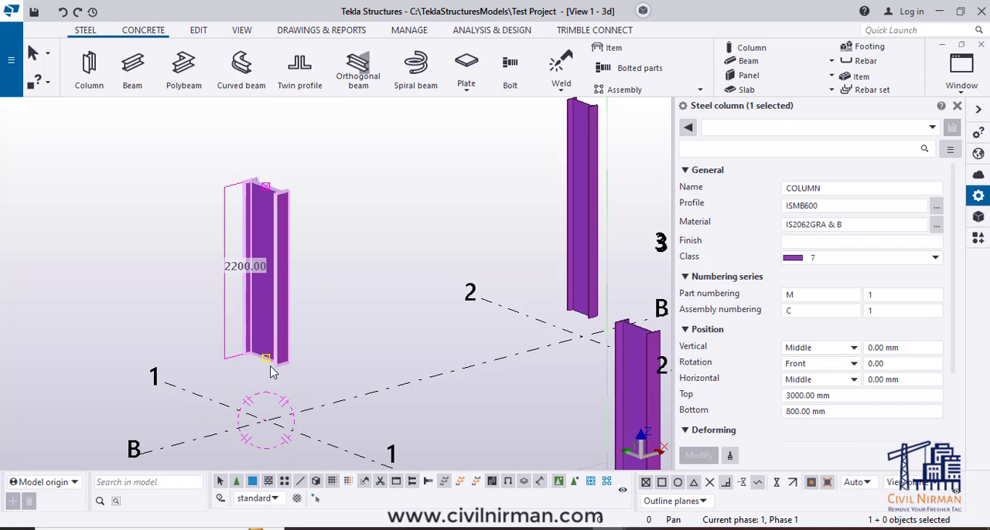
pyautogui.rightClick(353, 300)
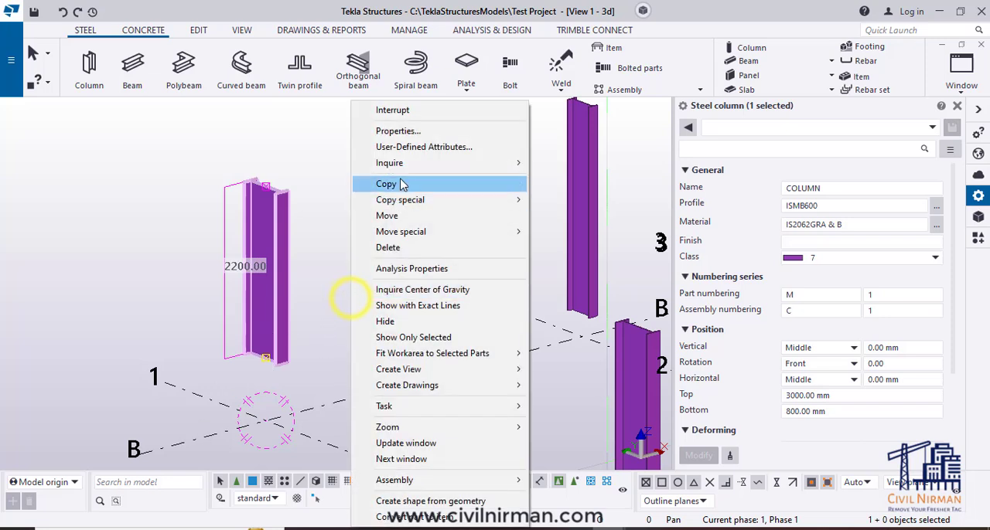
pyautogui.click(395, 217)
pyautogui.click(353, 321)
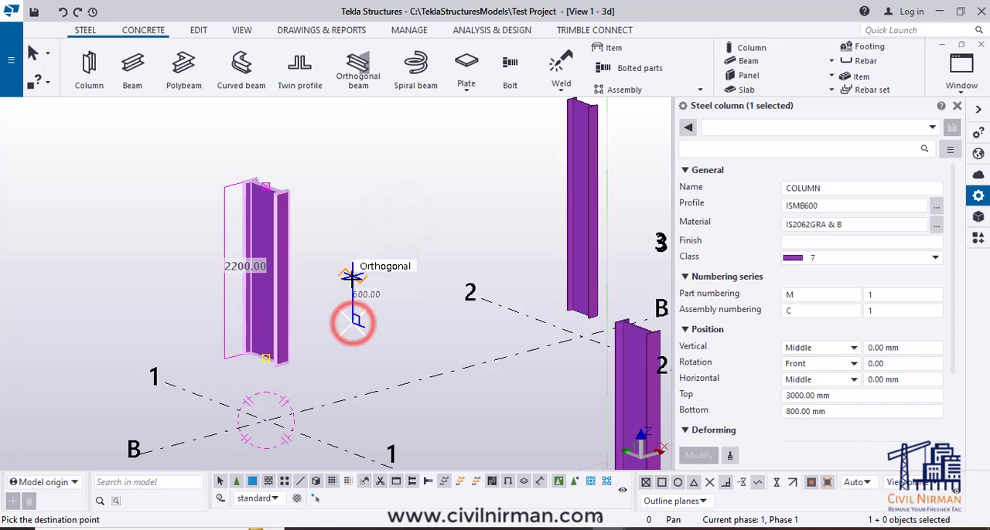
pyautogui.write('500')
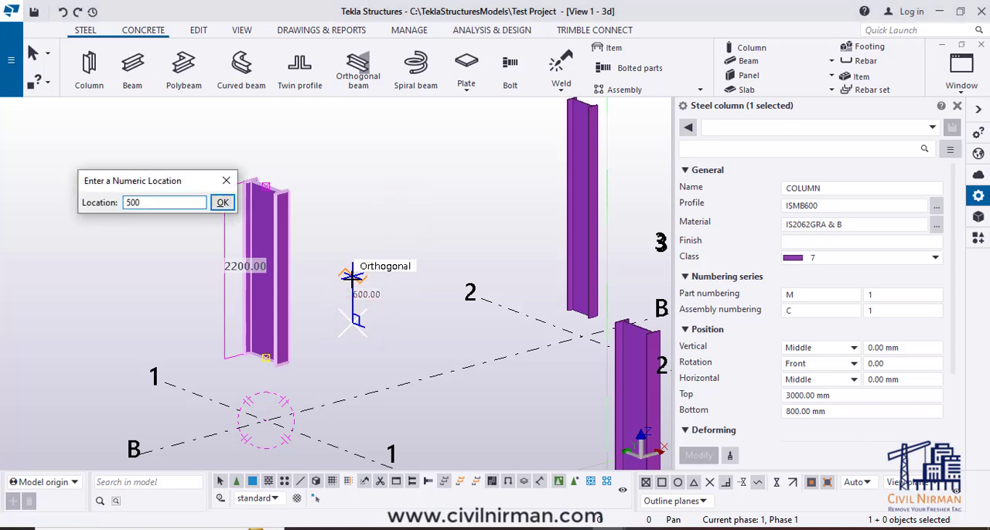
pyautogui.press('Return')
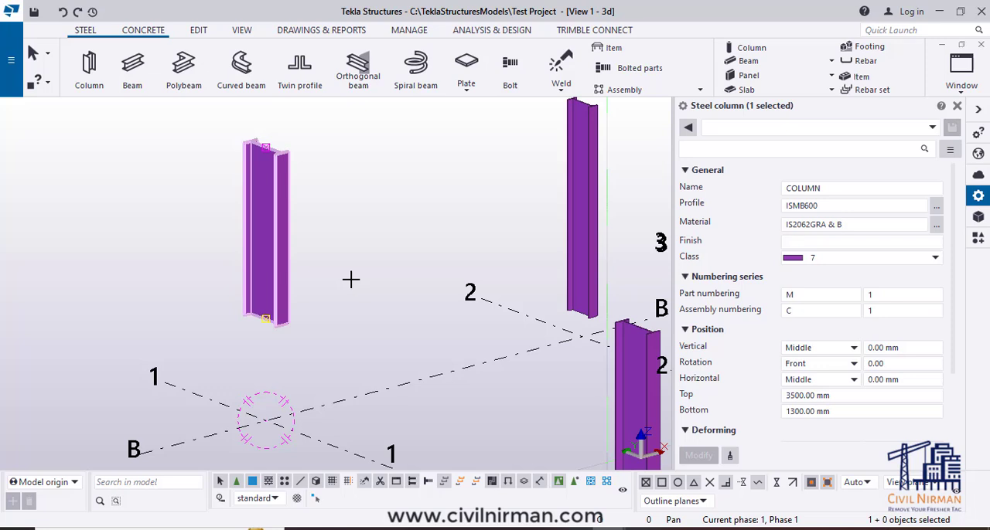
pyautogui.hotkey('ctrl', 'z')
# - Move only the bottom end handle of column B-1 straight up by about 900 mm, picking origin and destination freehand
pyautogui.click(269, 316)
pyautogui.click(266, 362)
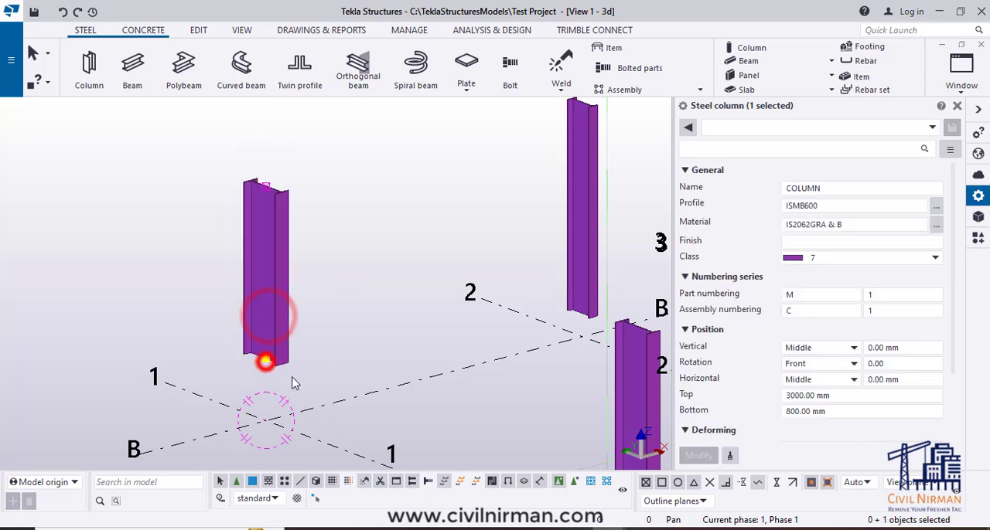
pyautogui.rightClick(338, 341)
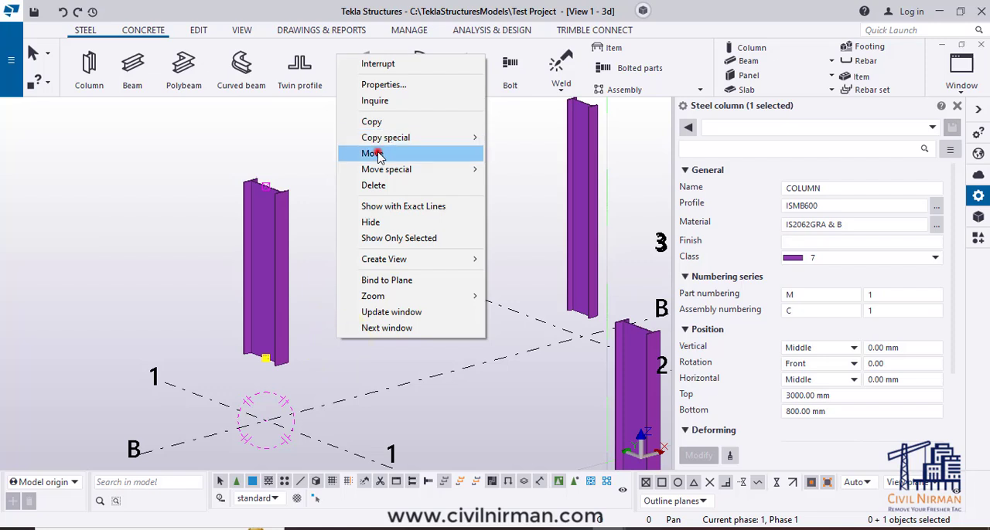
pyautogui.click(374, 153)
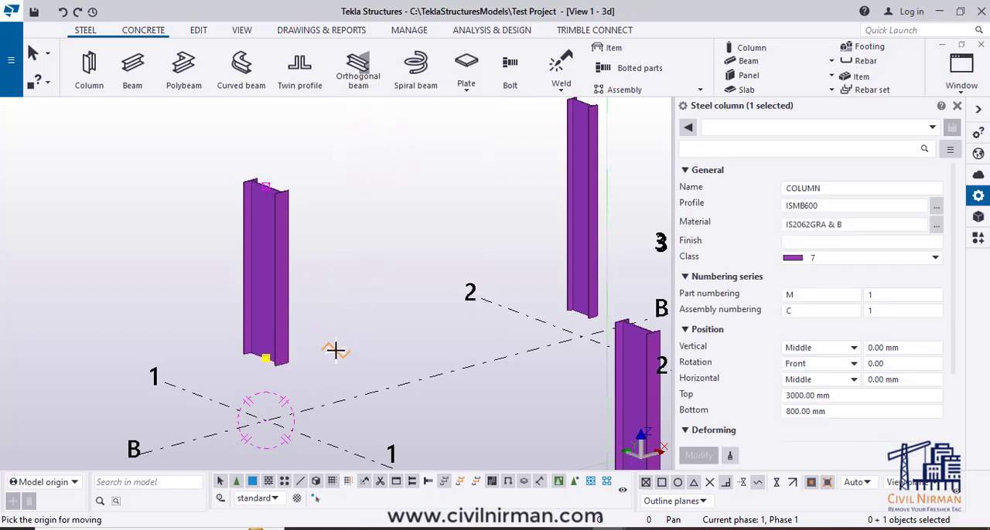
pyautogui.click(335, 350)
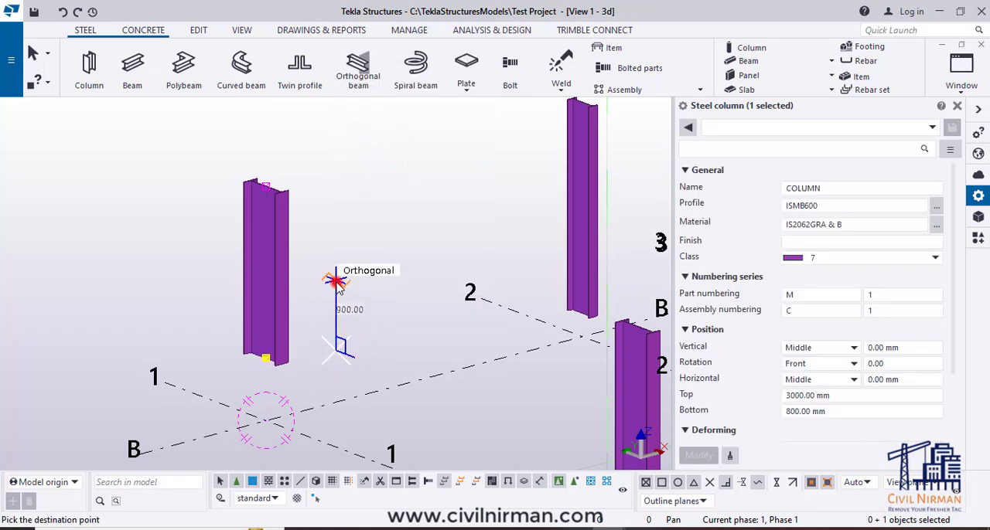
pyautogui.click(336, 286)
# - Move the bottom end handle of column B-1 straight down to the 800 mm level, and clear the selection
pyautogui.rightClick(337, 288)
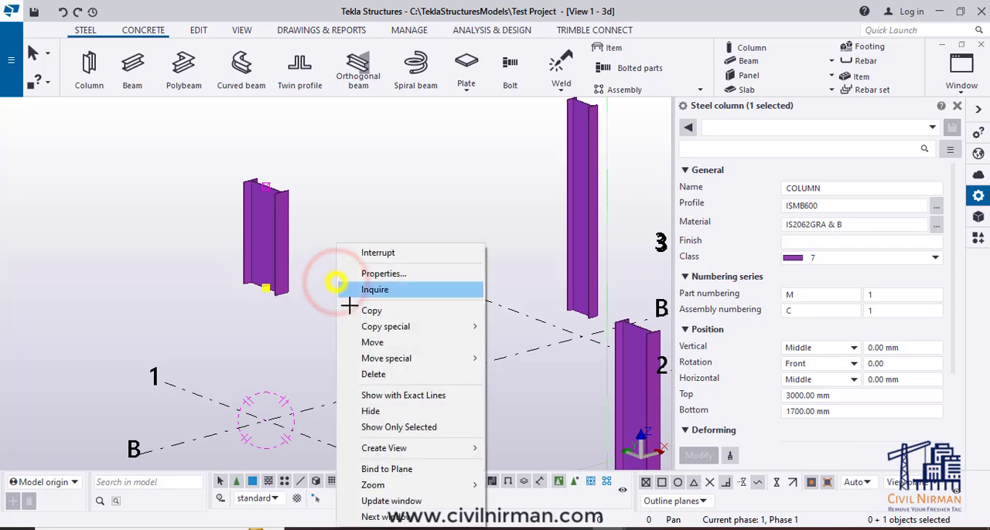
pyautogui.click(379, 345)
pyautogui.click(350, 307)
pyautogui.click(346, 375)
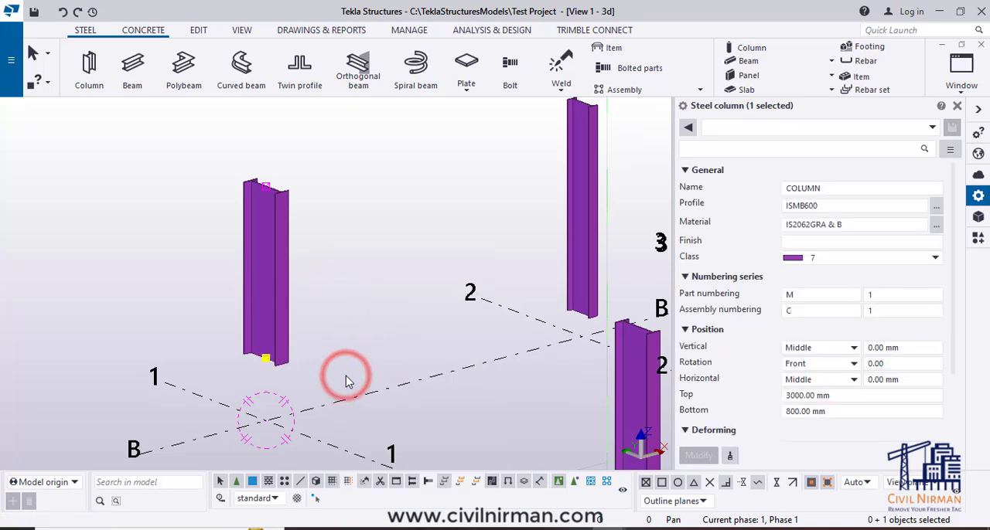
pyautogui.click(348, 351)
# - Copy the properties of column A-1 to column B-1, applying the 300 mm bottom level, and clear the selection
pyautogui.scroll(-3, 345, 347)
pyautogui.click(292, 329)
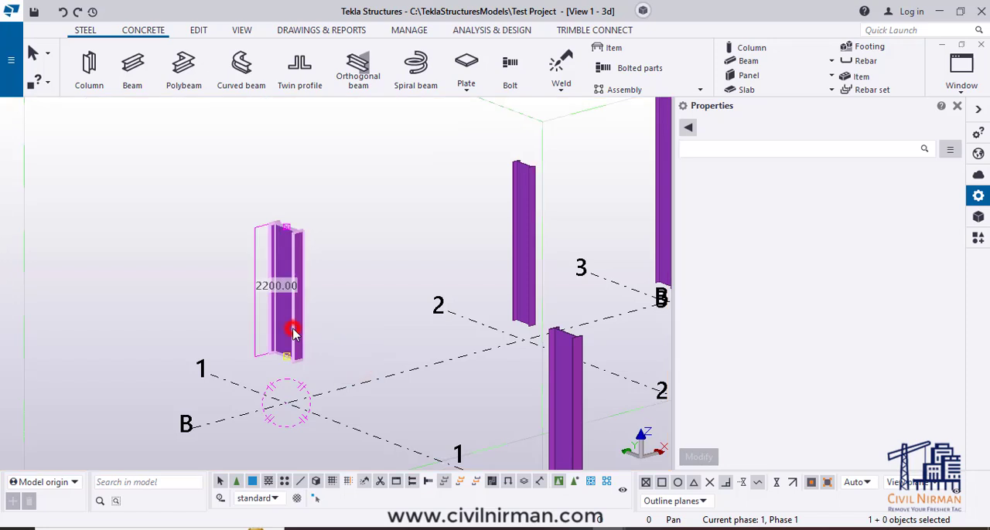
pyautogui.moveTo(488, 405); pyautogui.dragTo(433, 361, button='middle')
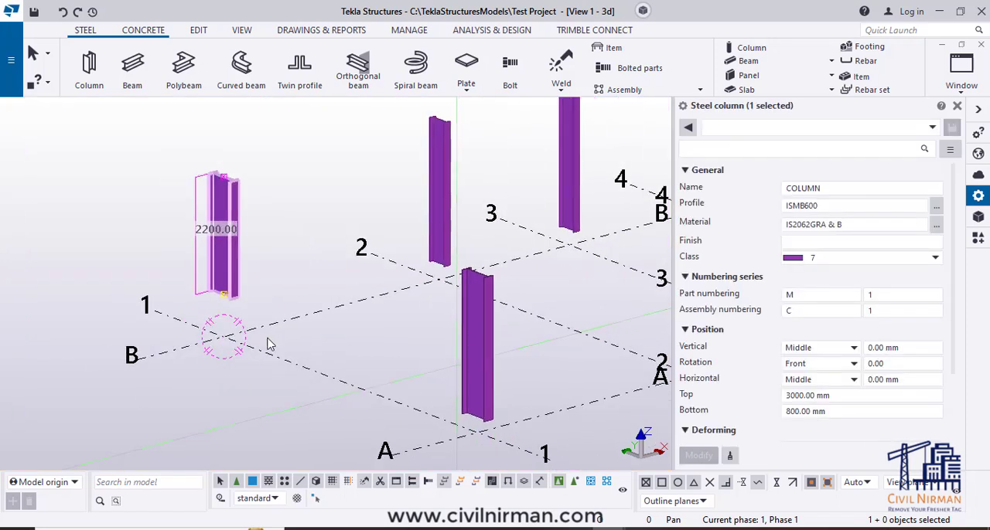
pyautogui.click(487, 340)
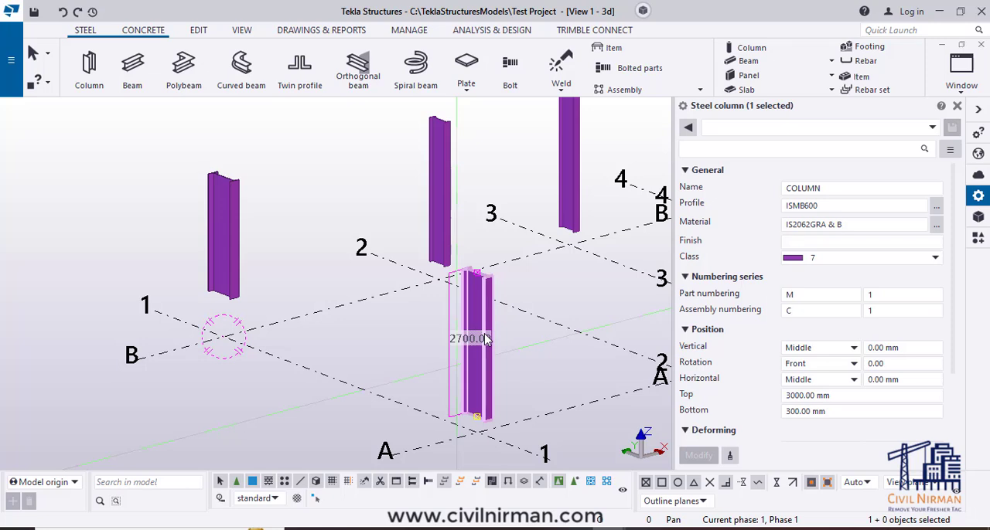
pyautogui.click(730, 459)
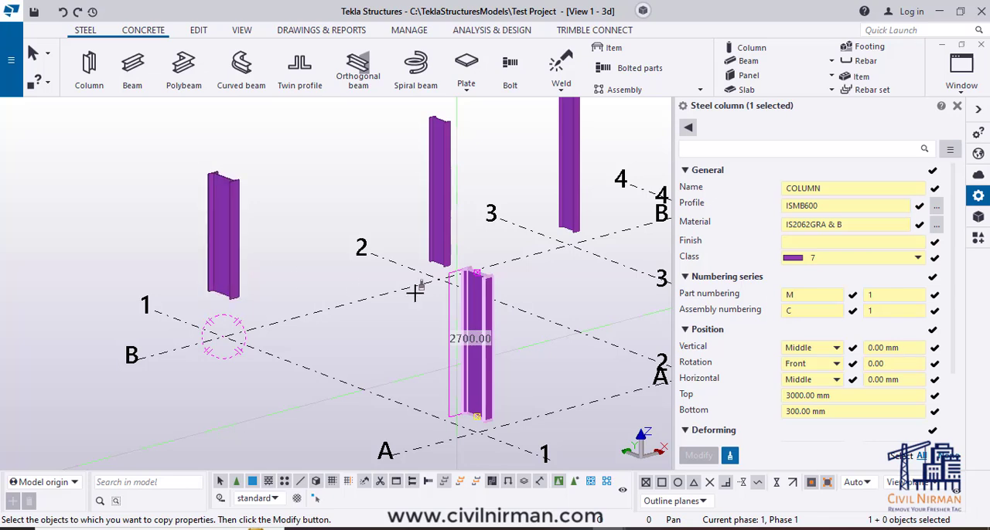
pyautogui.scroll(-3, 869, 408)
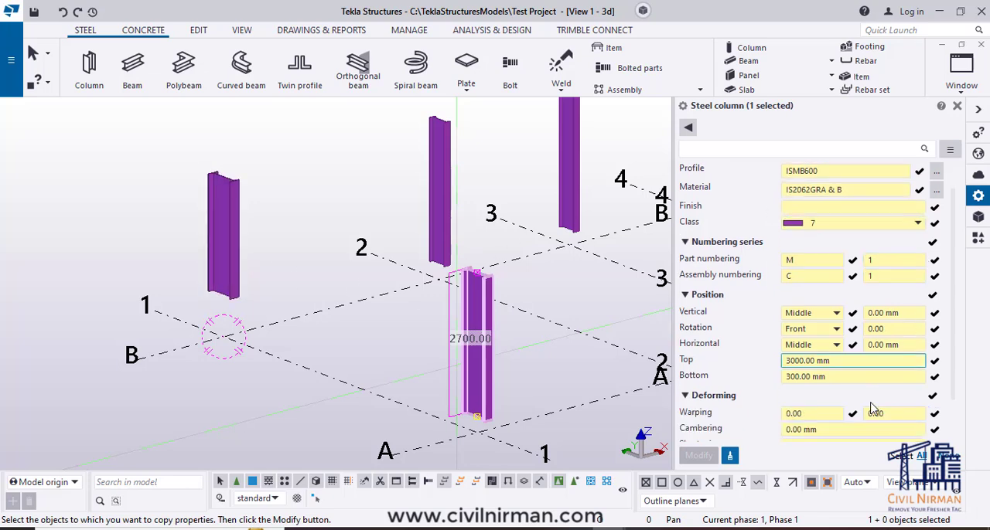
pyautogui.scroll(3, 866, 406)
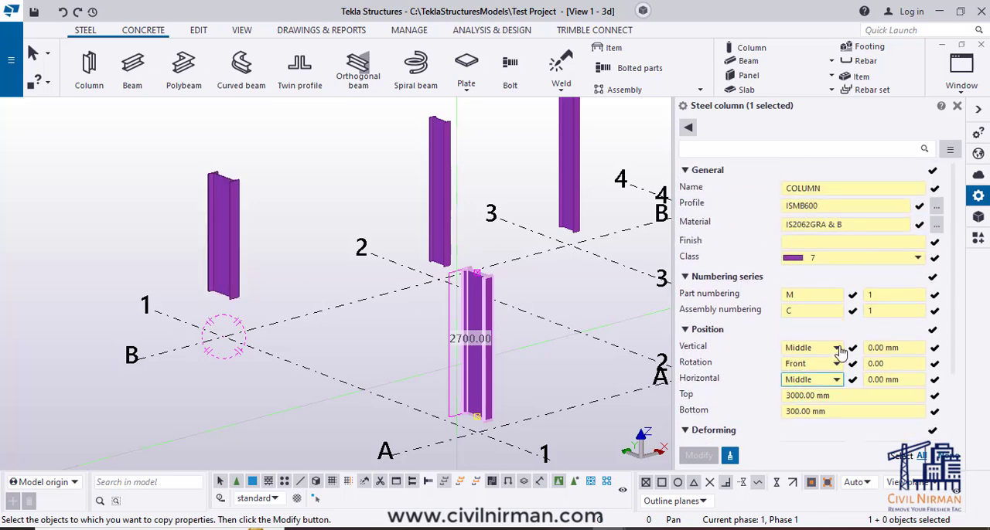
pyautogui.click(226, 232)
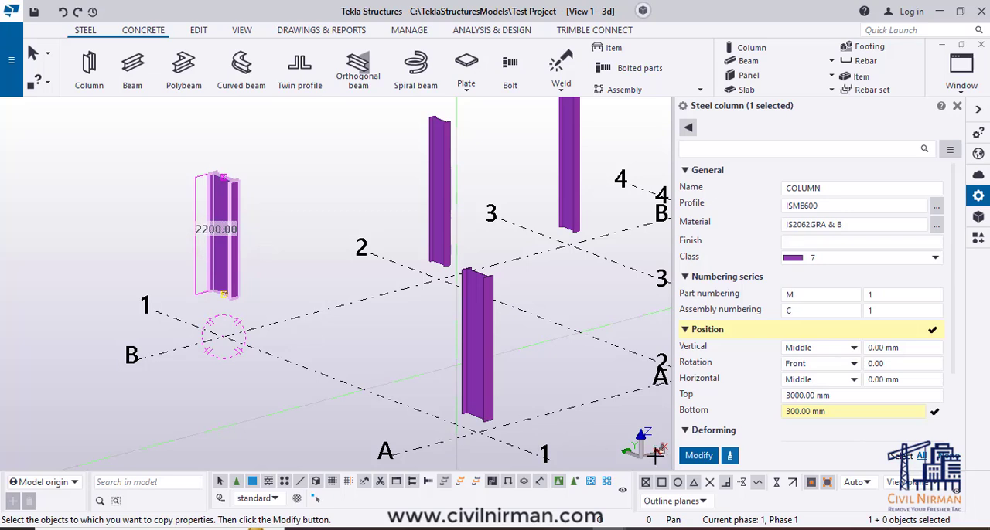
pyautogui.click(698, 456)
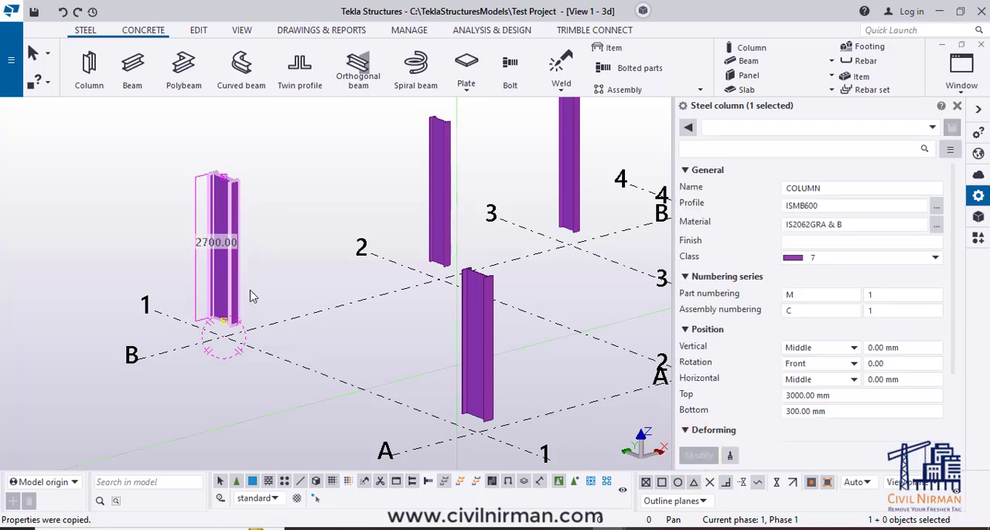
pyautogui.click(273, 286)
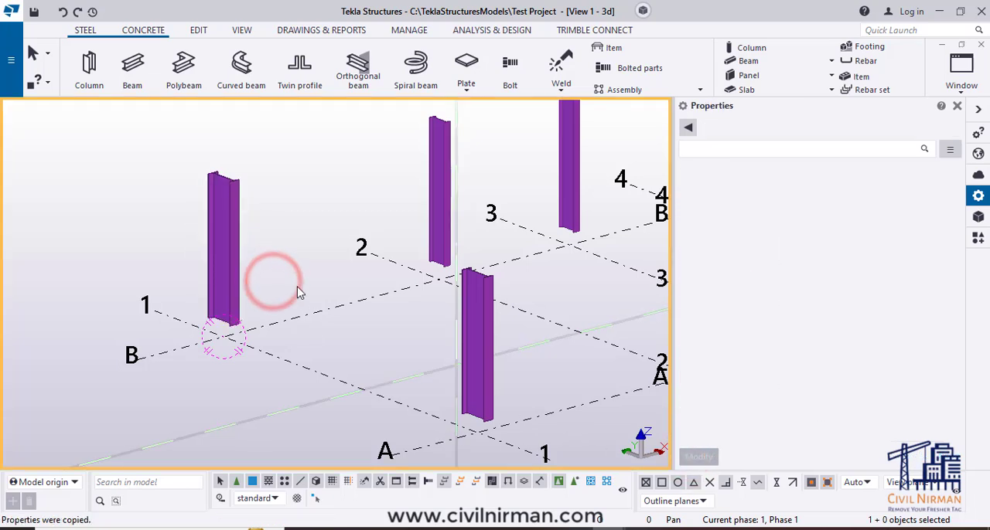
# - Set the rotation angle of column B-1 to 90 degrees
pyautogui.scroll(-1, 304, 295)
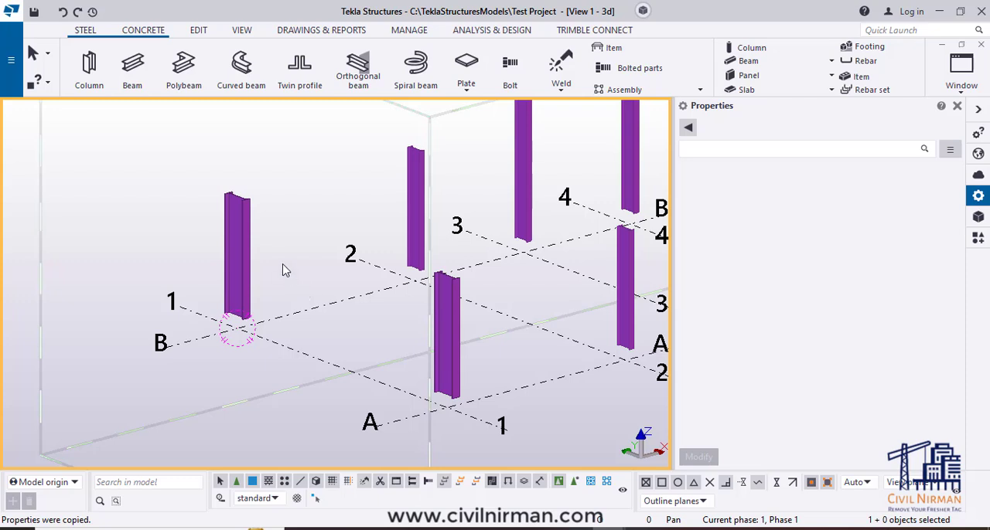
pyautogui.click(246, 262)
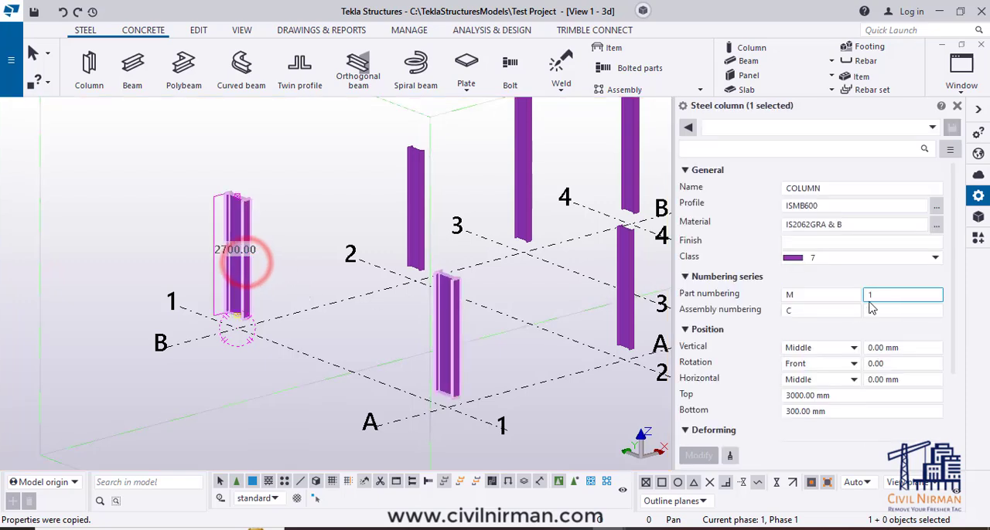
pyautogui.click(895, 363)
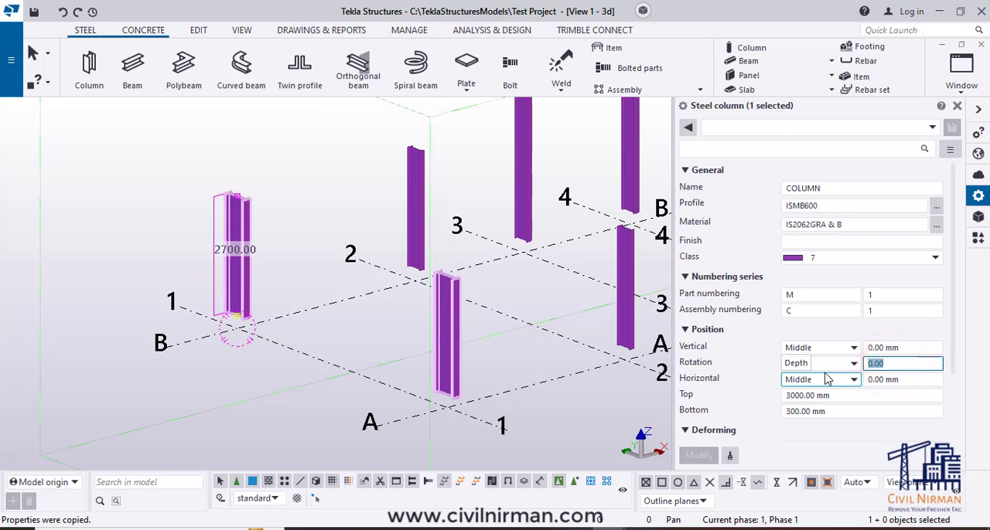
pyautogui.write('90')
pyautogui.press('Return')
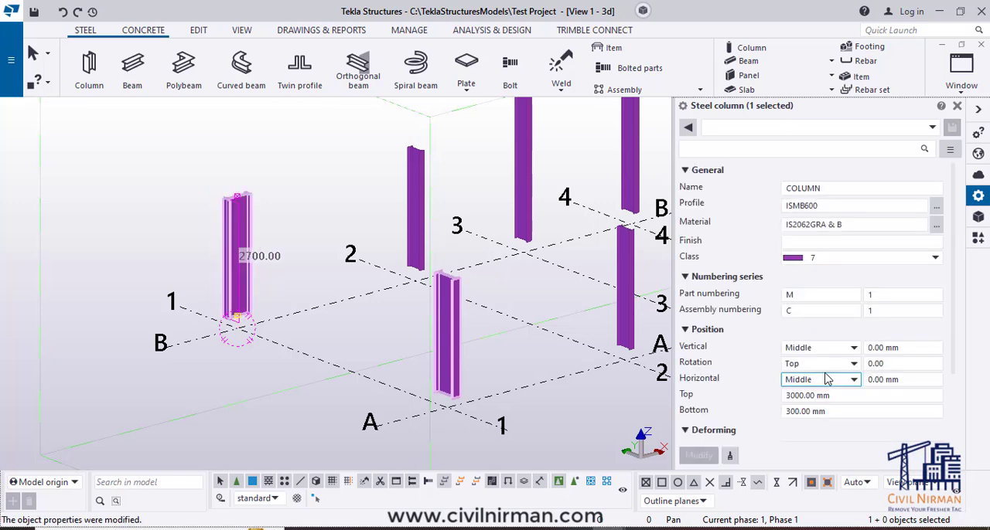
pyautogui.scroll(3, 237, 319)
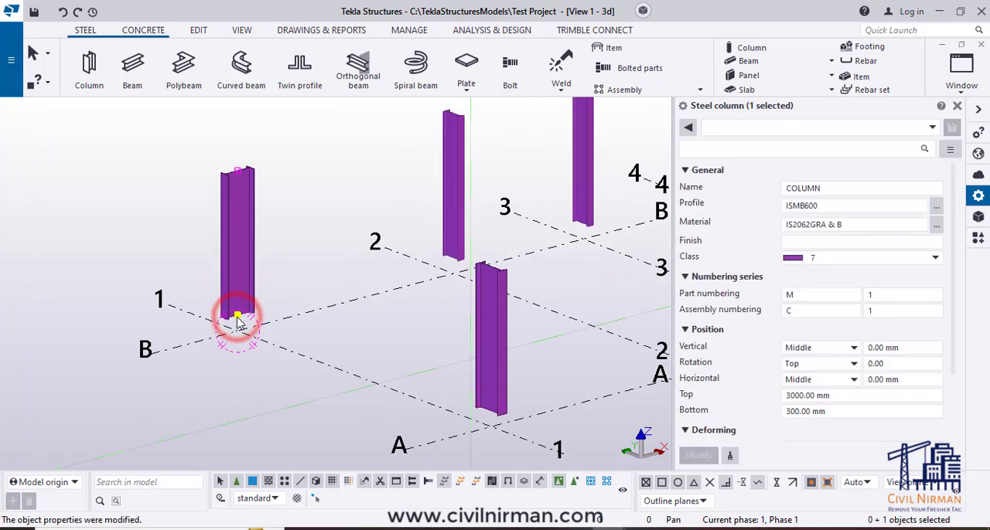
# - Move the bottom end handle of column B-1 straight up to the 1300 mm level, picking origin and destination freehand, and clear the selection
pyautogui.rightClick(305, 241)
pyautogui.click(341, 339)
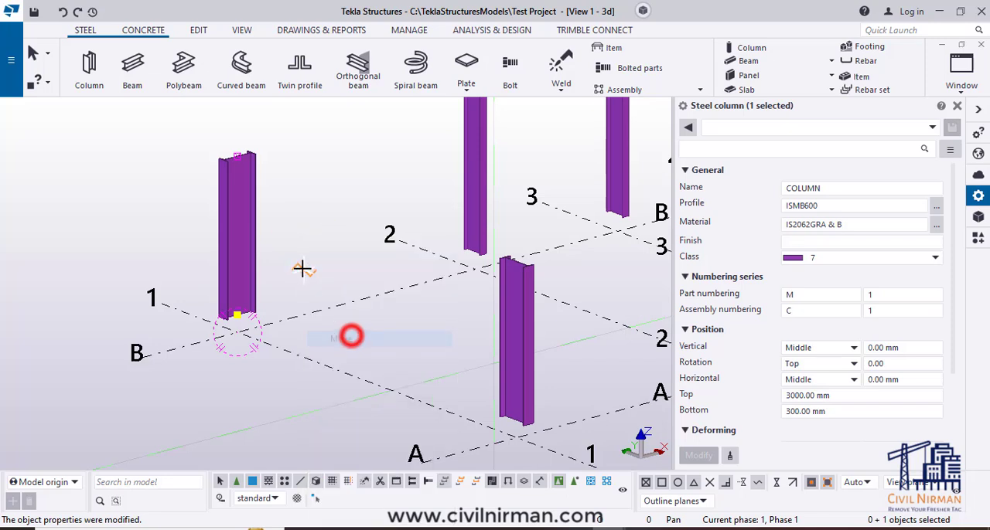
pyautogui.click(304, 267)
pyautogui.click(299, 213)
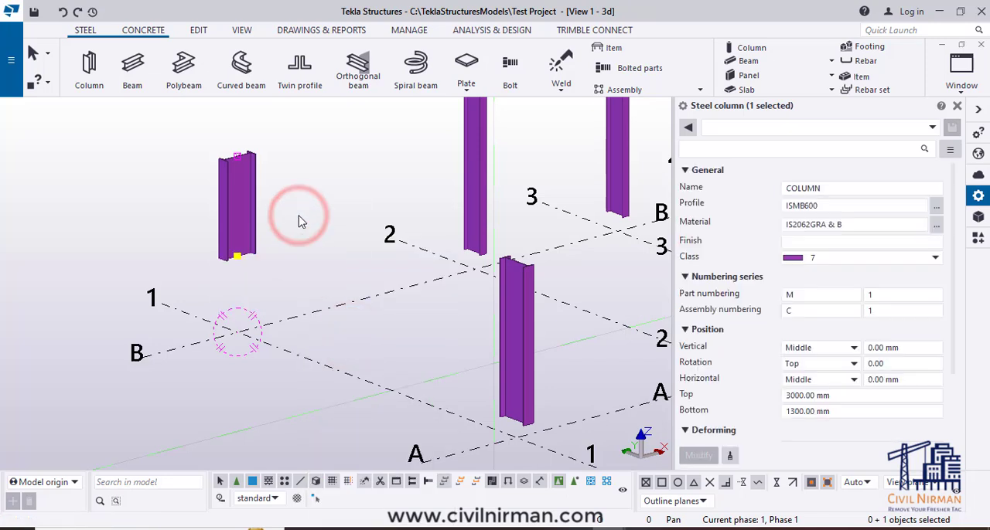
pyautogui.click(297, 216)
pyautogui.scroll(-1, 372, 336)
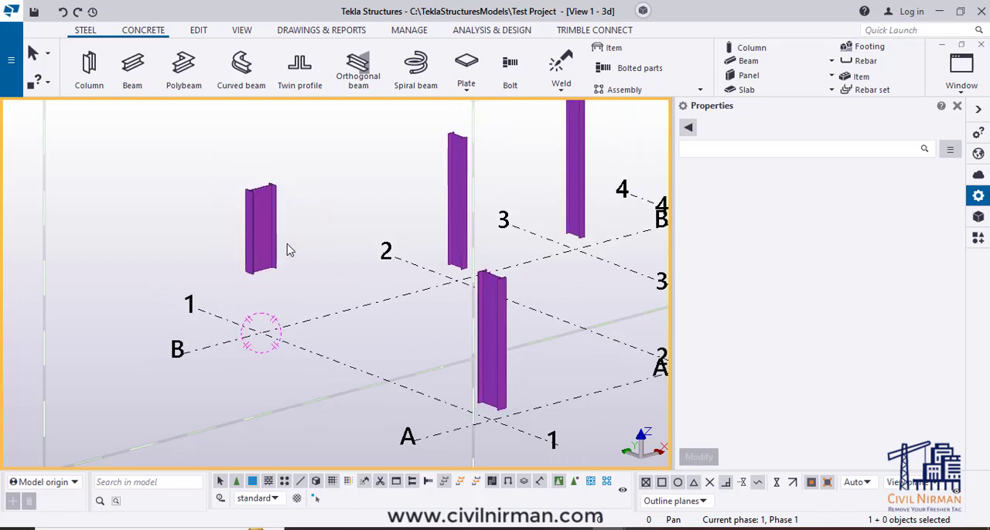
# - Change the profile of column B-1 to ISMB300 and clear the selection
pyautogui.click(265, 232)
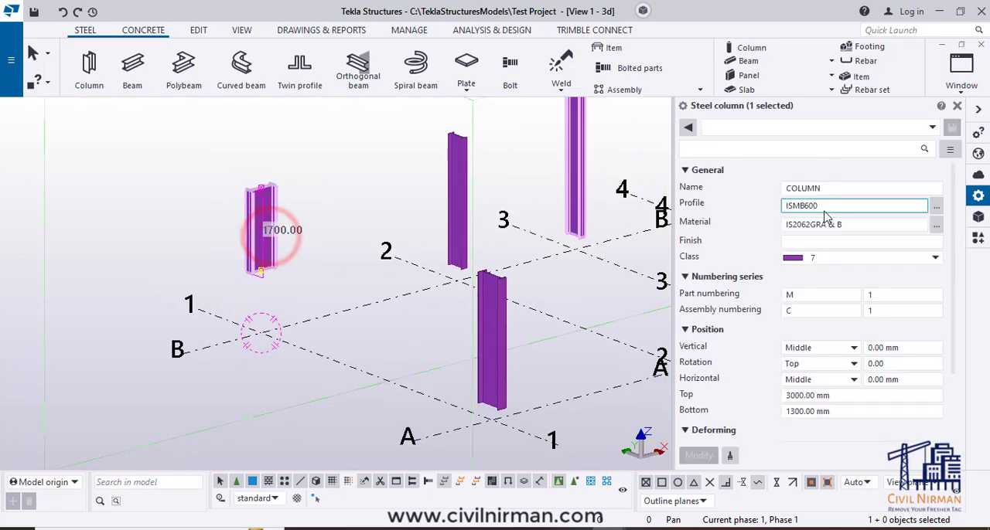
pyautogui.click(807, 207)
pyautogui.press('BackSpace')
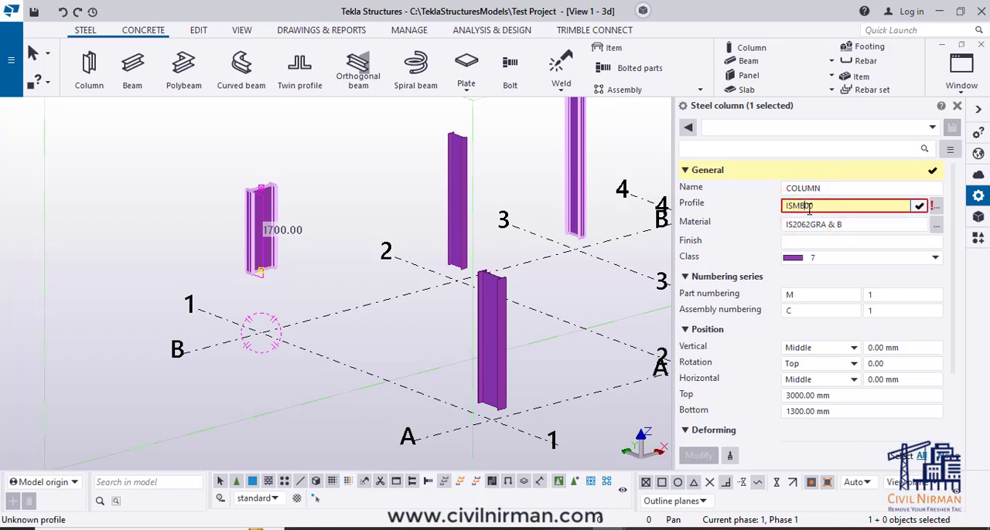
pyautogui.write('300')
pyautogui.click(699, 455)
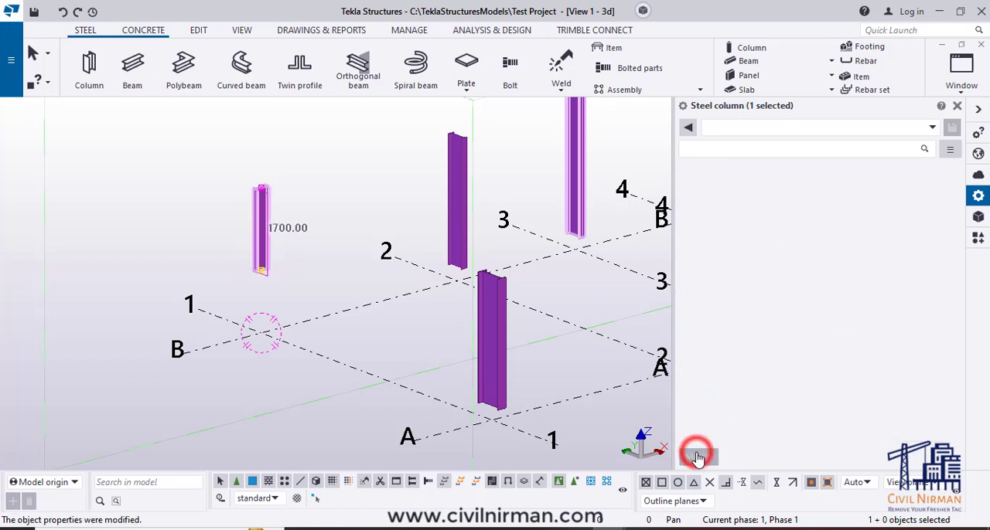
pyautogui.click(267, 392)
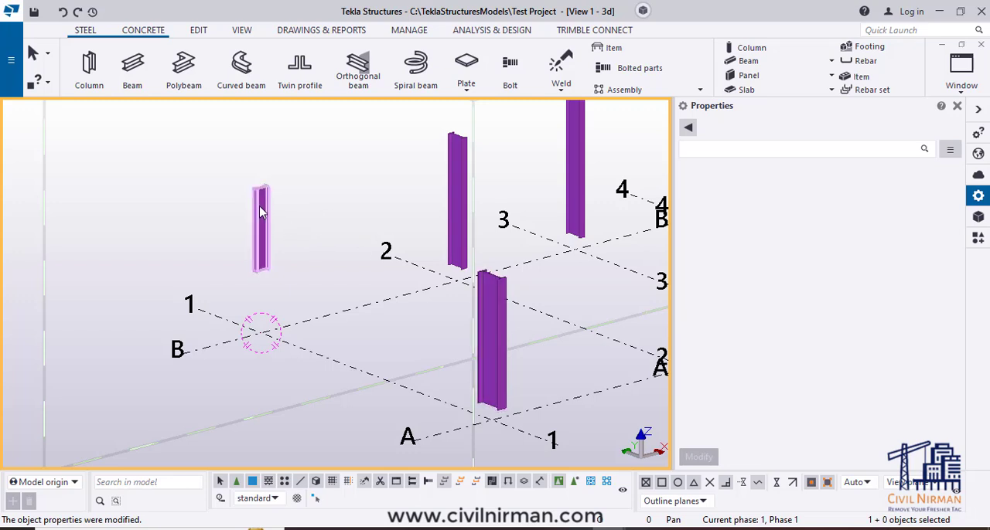
pyautogui.click(499, 304)
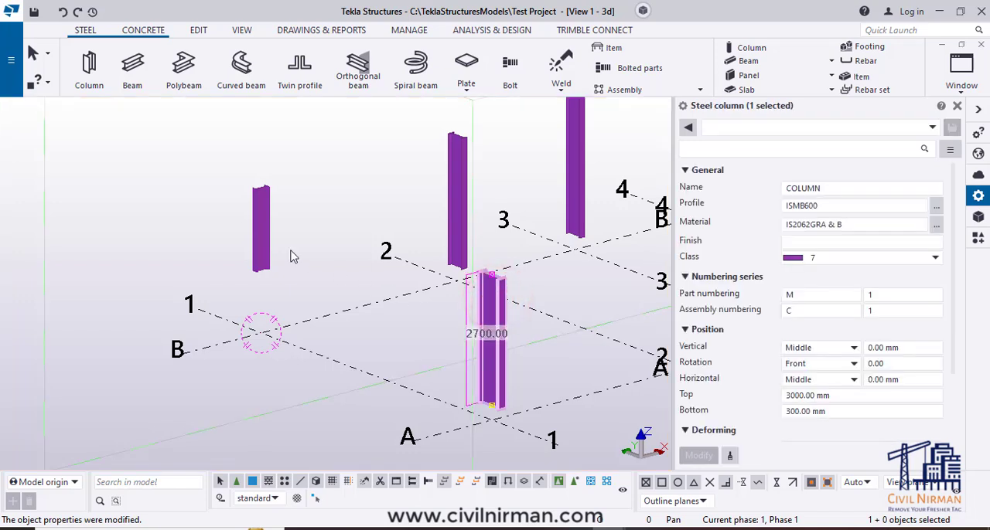
pyautogui.keyDown('ctrl'); pyautogui.click(257, 232); pyautogui.keyUp('ctrl')
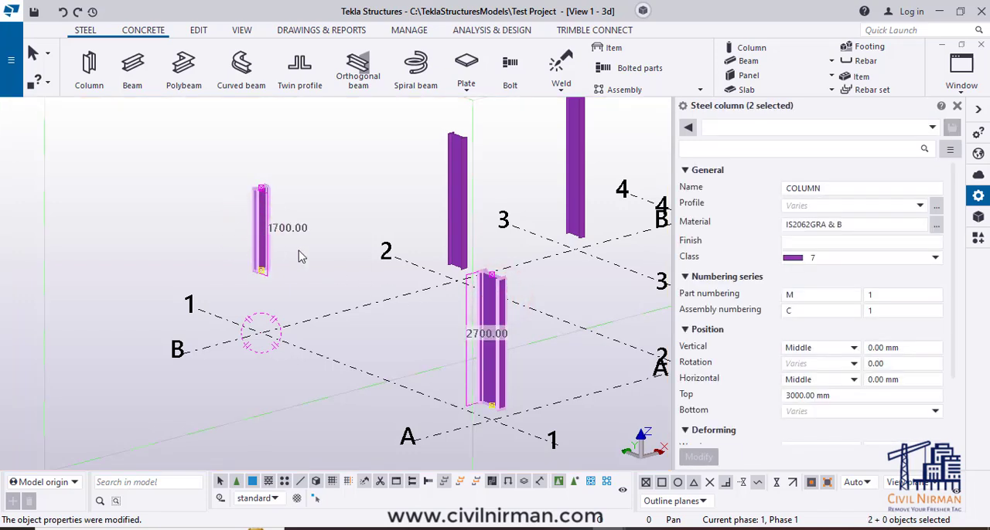
pyautogui.click(319, 255)
# - Copy the properties of column A-1, excluding the vertical, rotation and horizontal position settings and their offsets
pyautogui.click(495, 318)
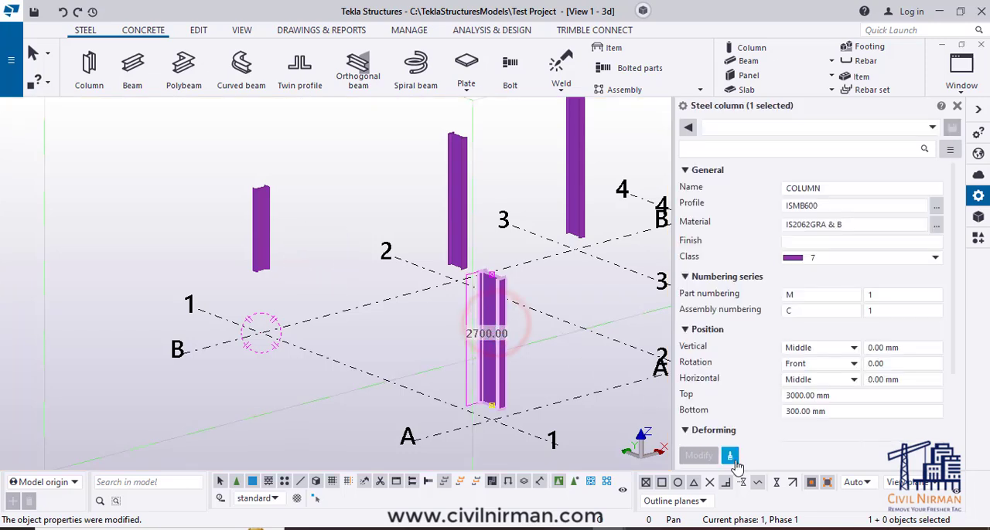
pyautogui.click(730, 457)
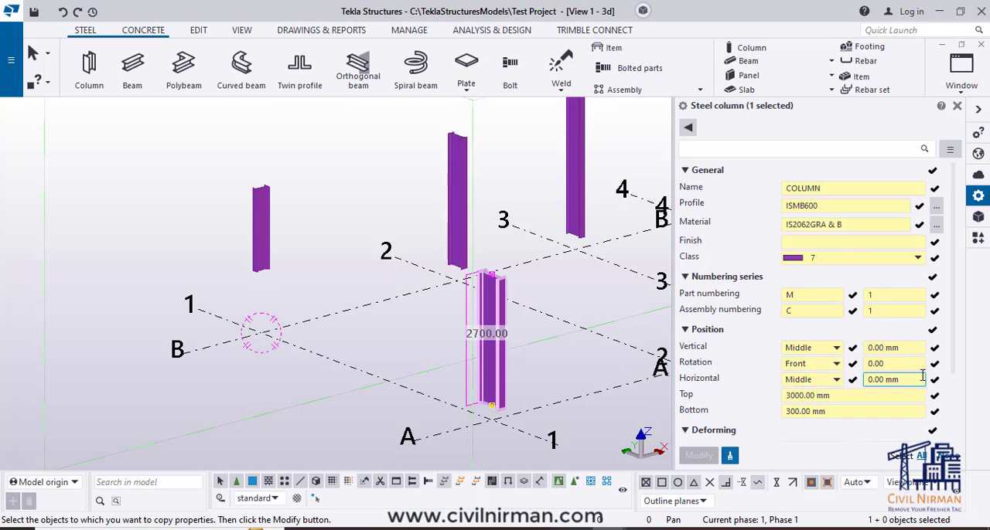
pyautogui.click(853, 349)
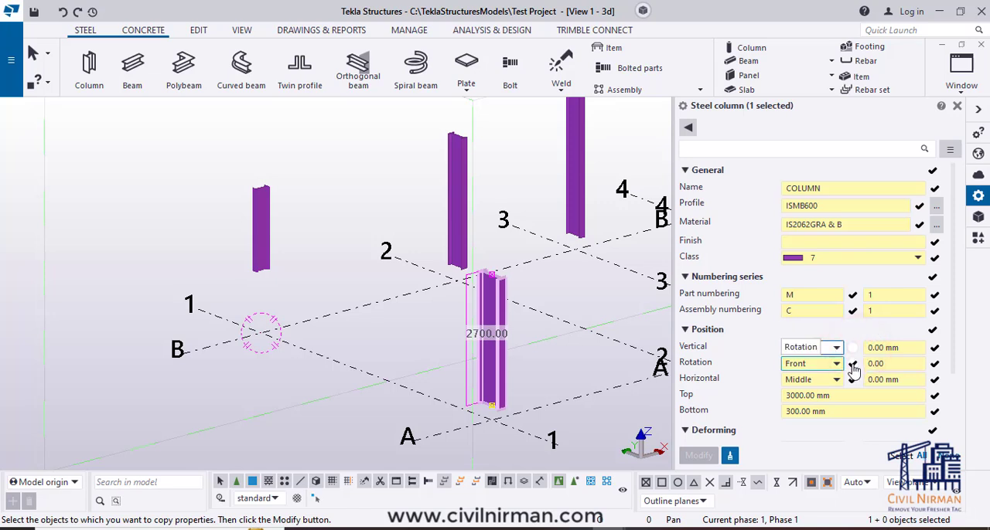
pyautogui.click(853, 363)
pyautogui.click(853, 380)
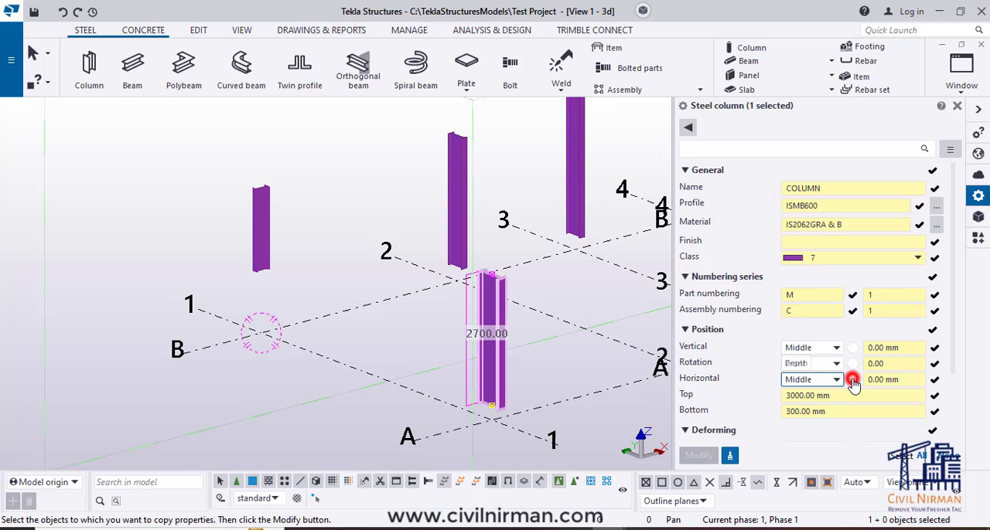
pyautogui.click(934, 380)
pyautogui.click(934, 363)
pyautogui.click(934, 348)
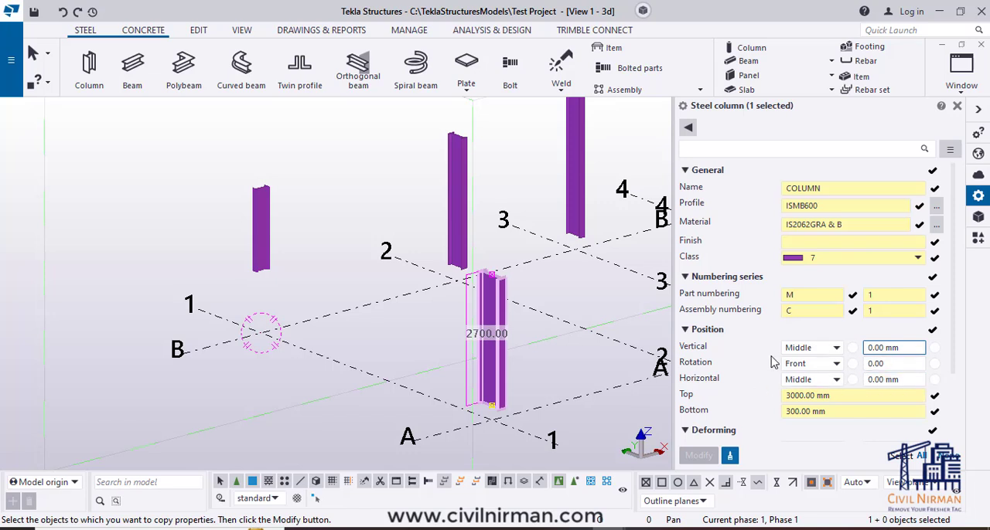
# - Apply the copied properties to column B-1 and clear the selection
pyautogui.click(262, 232)
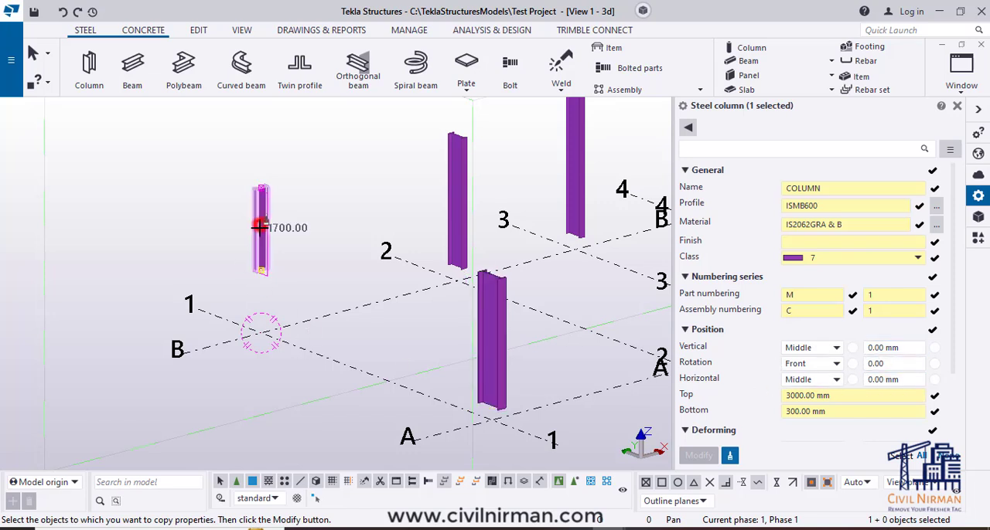
pyautogui.click(699, 458)
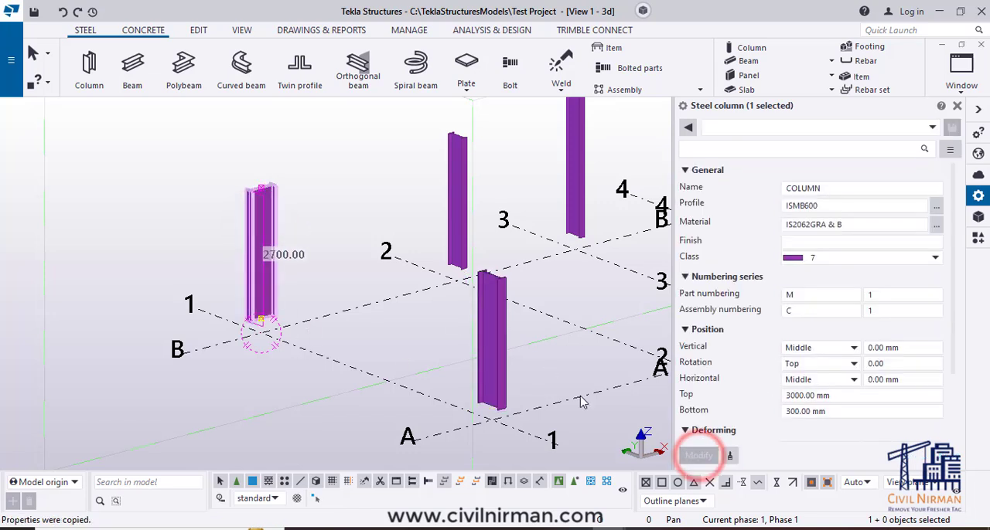
pyautogui.click(359, 236)
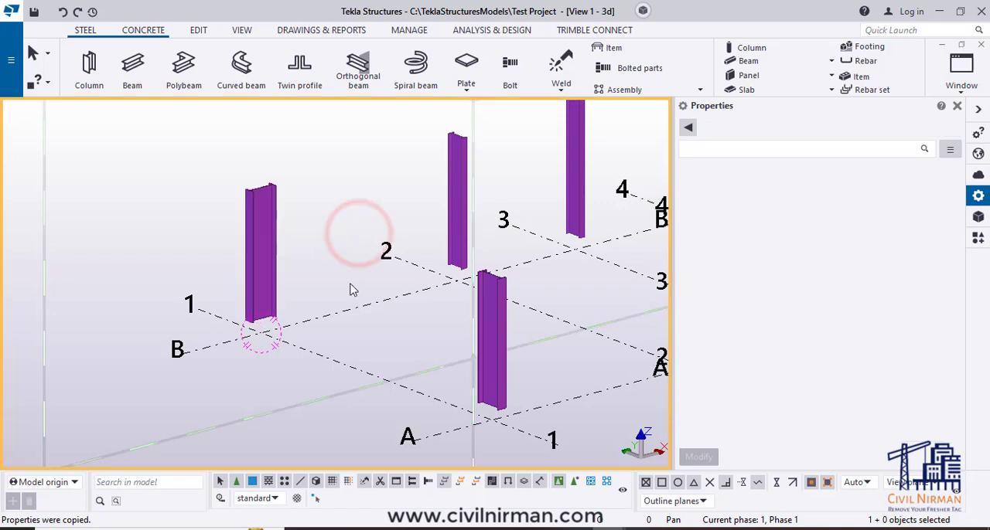
# - Set the rotation angle of column B-1 to 90 degrees and clear the selection
pyautogui.click(263, 218)
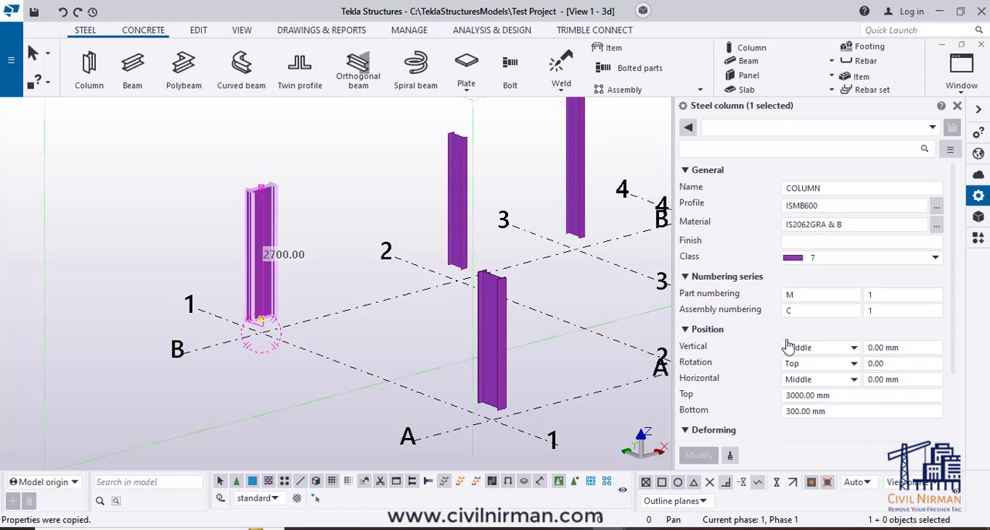
pyautogui.doubleClick(891, 364)
pyautogui.write('90')
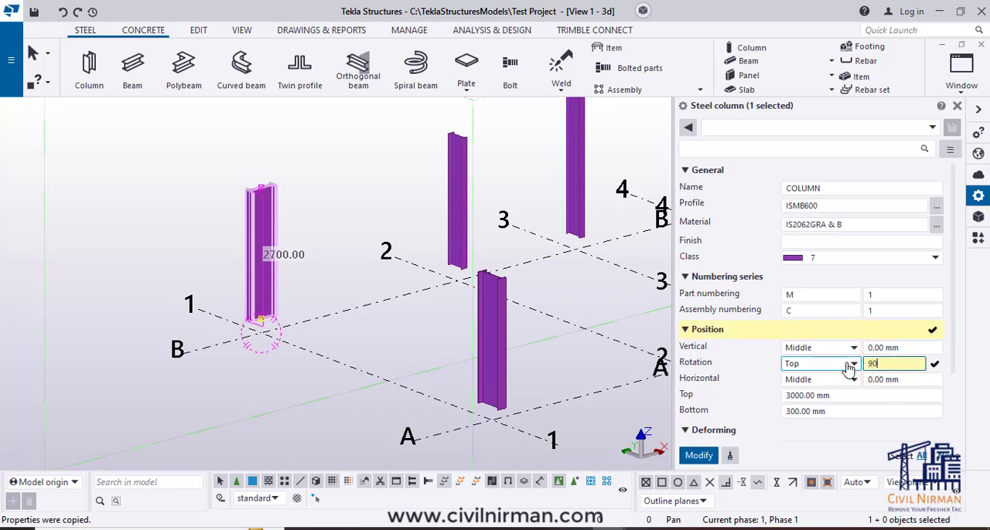
pyautogui.press('Return')
pyautogui.click(335, 276)
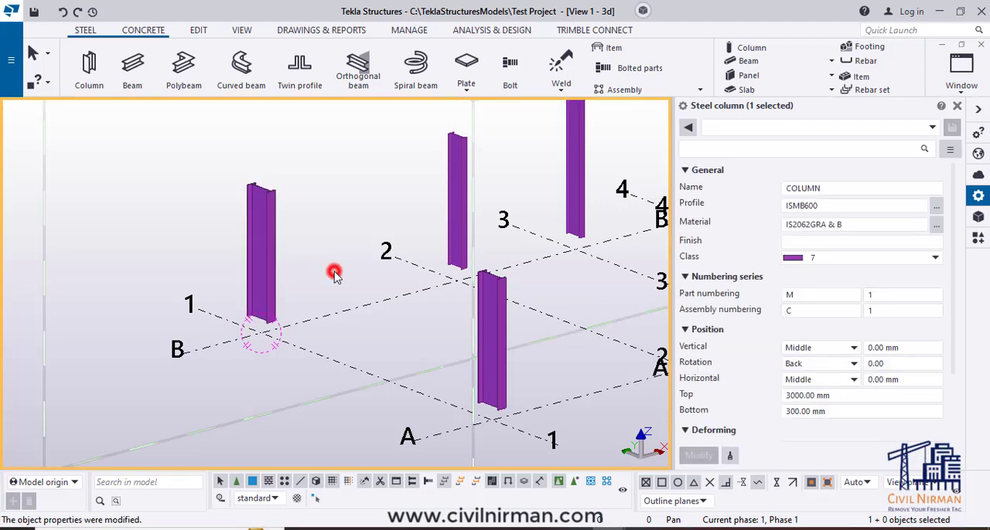
# - Select column B-1 and examine its orientation and position properties
pyautogui.scroll(-5, 335, 276)
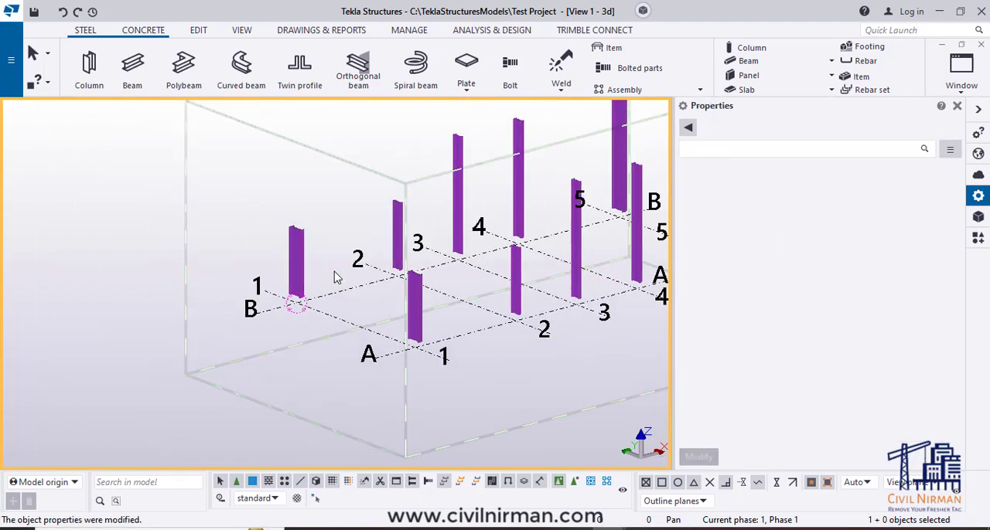
pyautogui.moveTo(616, 279); pyautogui.dragTo(590, 293, button='middle')
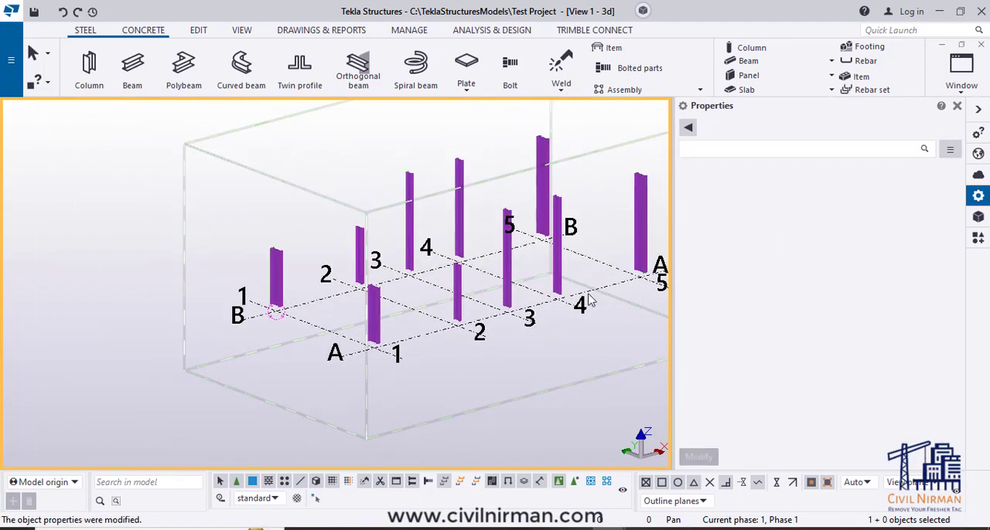
pyautogui.click(275, 263)
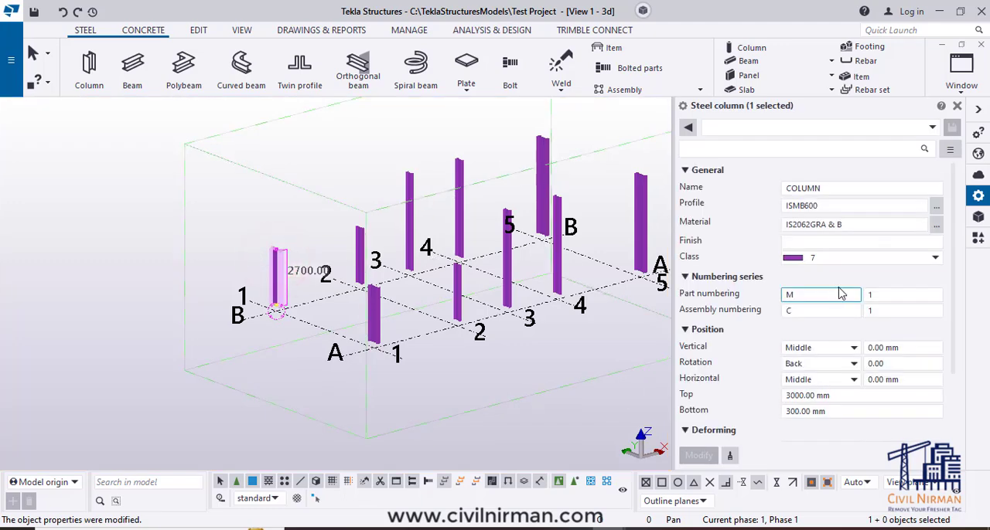
pyautogui.scroll(5, 228, 280)
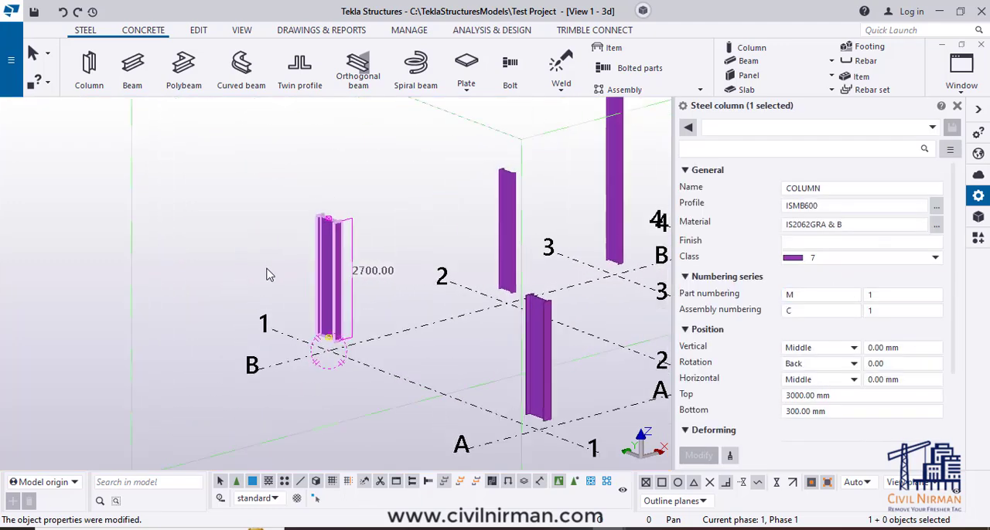